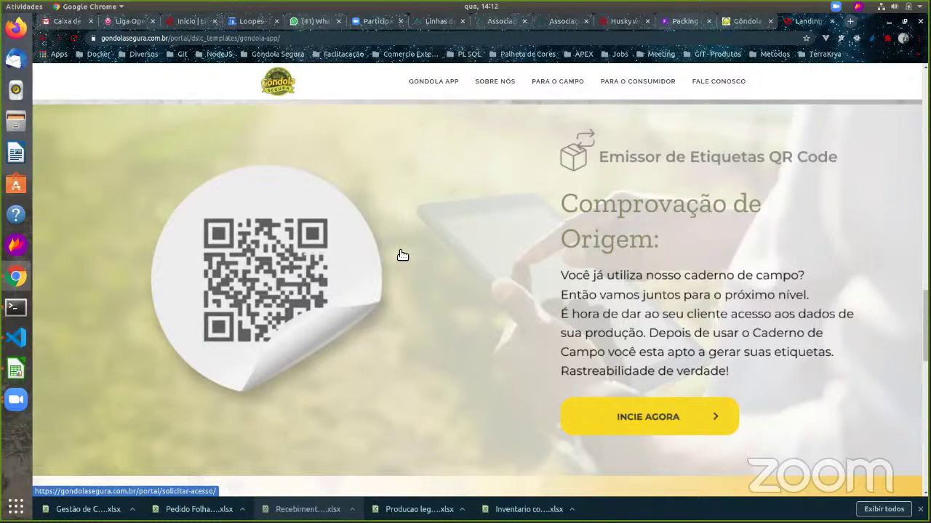
Step: Review the Caderno de Campo, Emissor de Etiquetas QR Code and Controle de Qualidade sections of the Gôndola App page
scroll(472, 256, up, 1)
scroll(508, 273, up, 5)
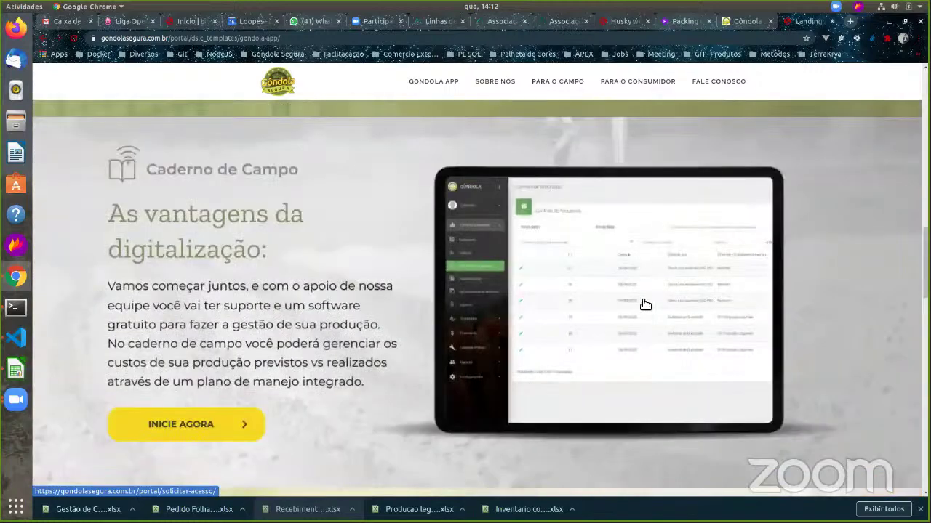
scroll(645, 298, down, 2)
scroll(645, 293, down, 9)
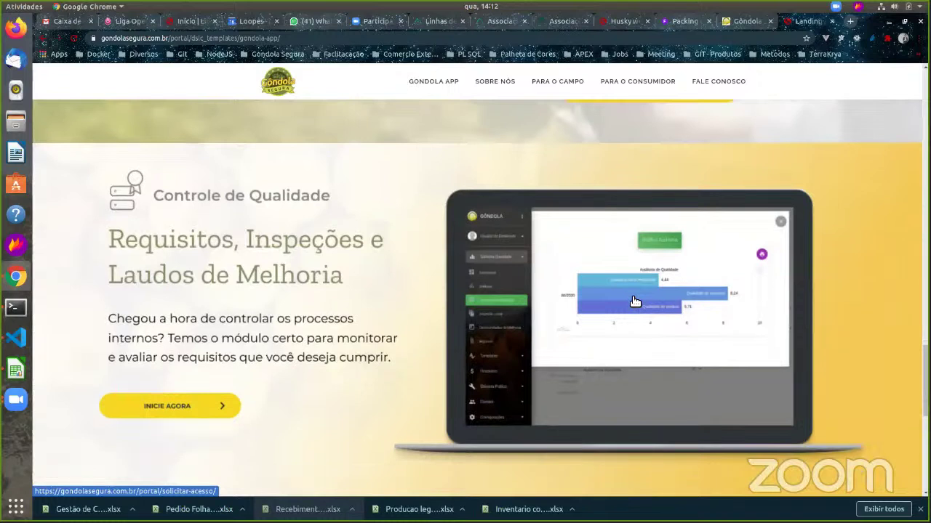
scroll(548, 293, down, 1)
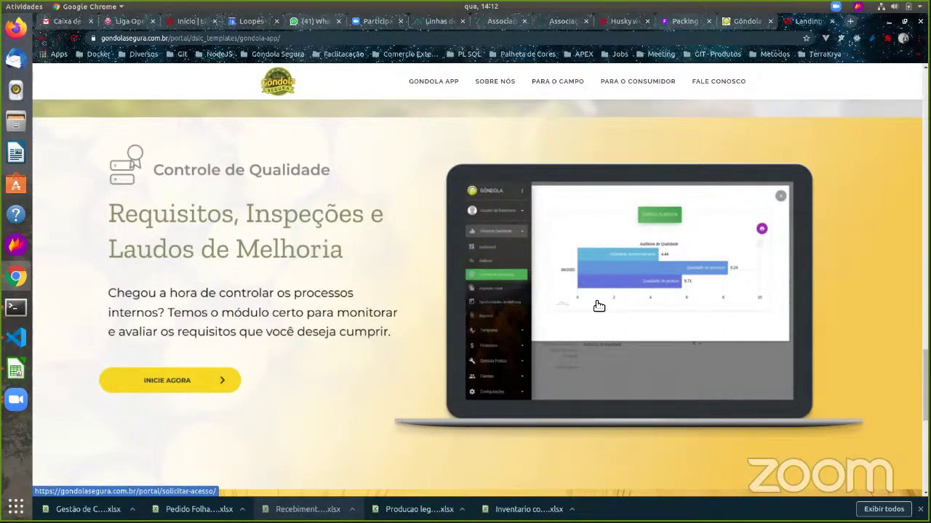
Step: Switch to the Gôndola panel, sign in as florestinha with the account password, and dismiss the browser's password warning
click(751, 24)
click(516, 317)
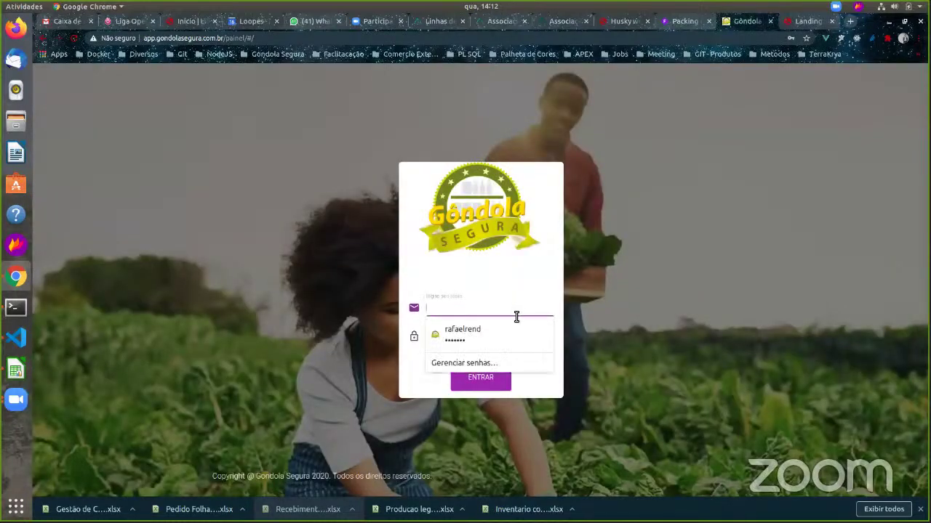
text(flor)
key(Down)
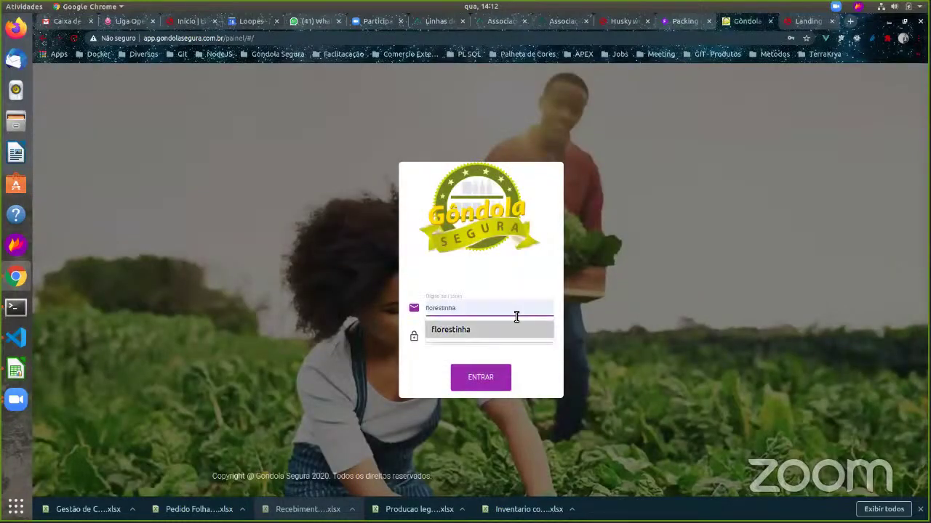
key(Return)
text(****)
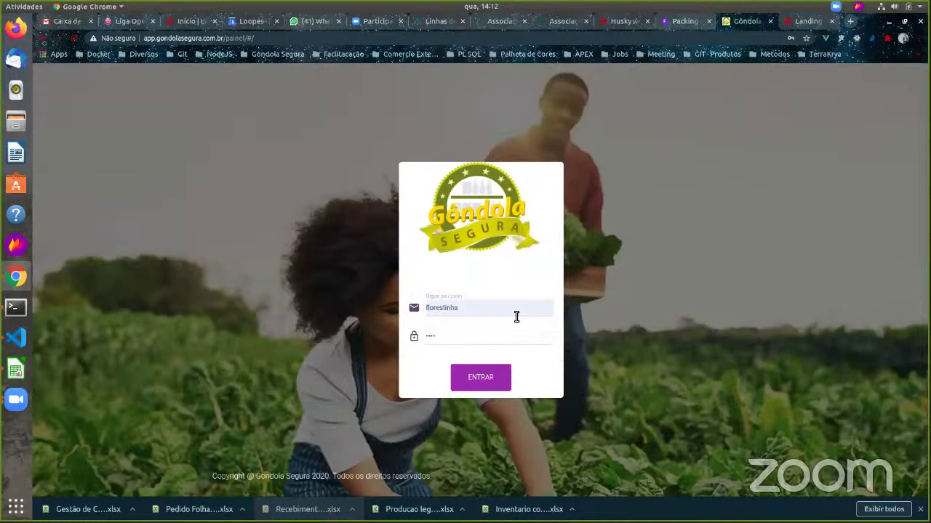
key(ctrl+a)
text(***********)
click(477, 378)
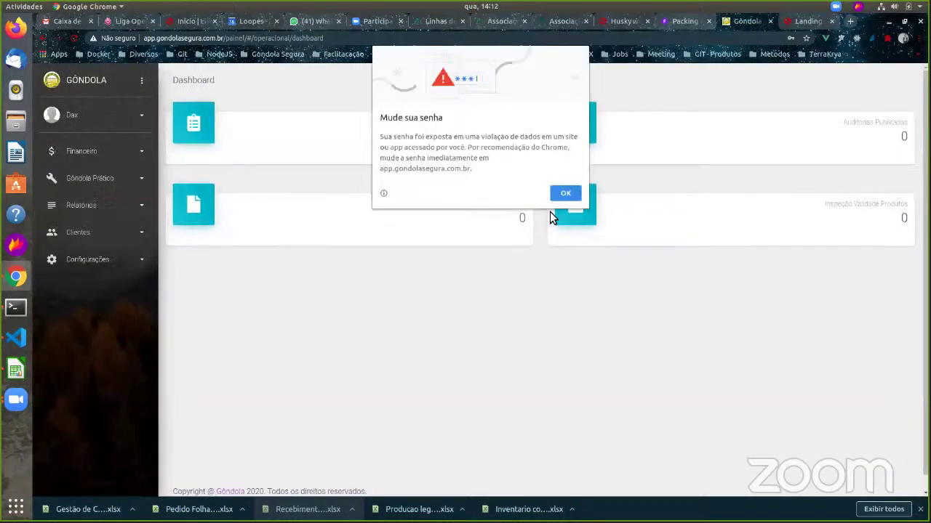
click(550, 212)
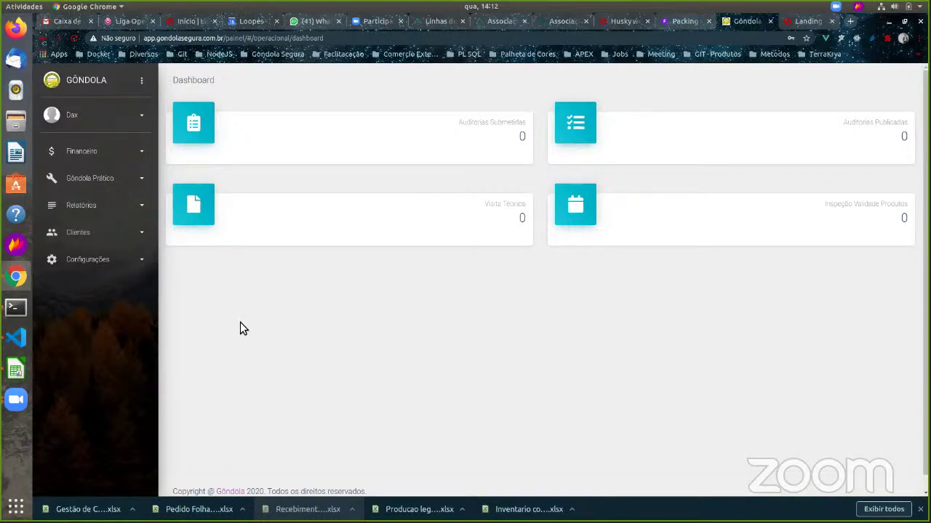
Step: Expand the Gôndola Prático module and view its Plano de Manejo and Cultura lists
click(115, 179)
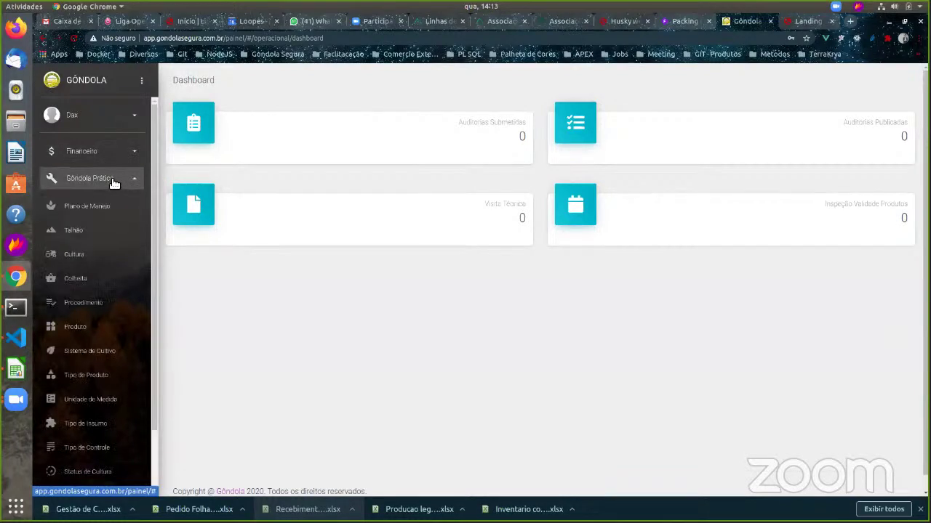
click(116, 181)
click(130, 181)
click(132, 182)
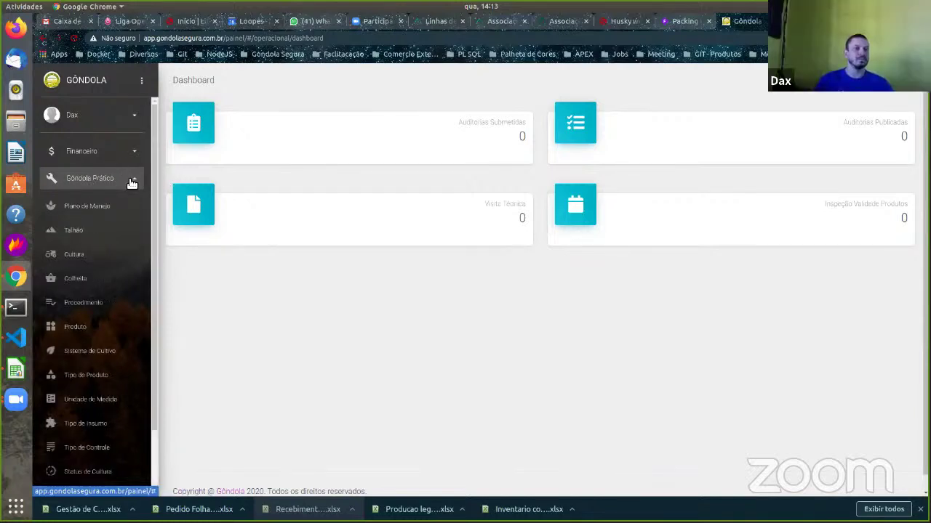
click(107, 209)
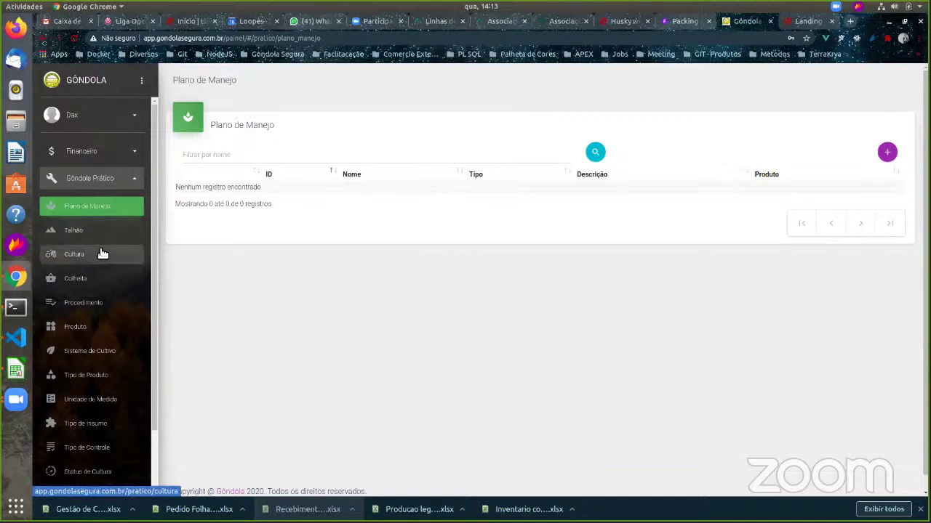
scroll(106, 290, down, 1)
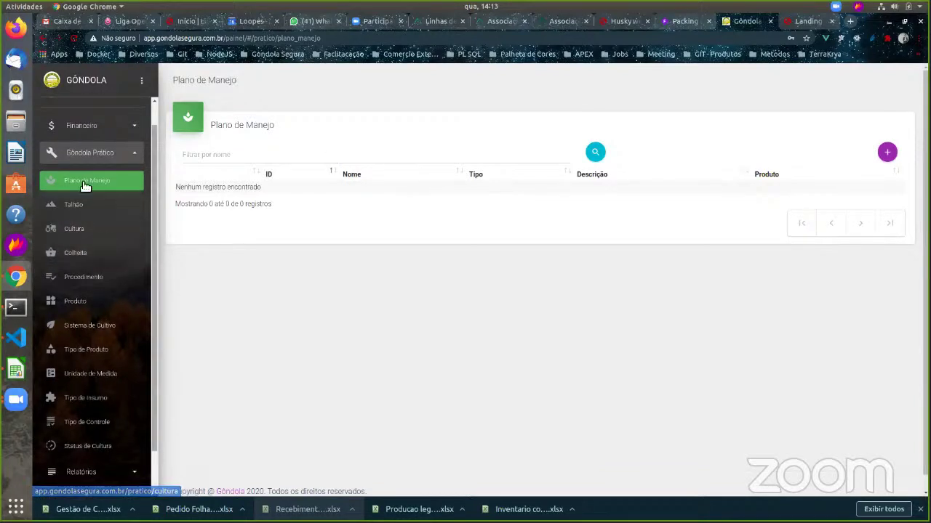
click(93, 230)
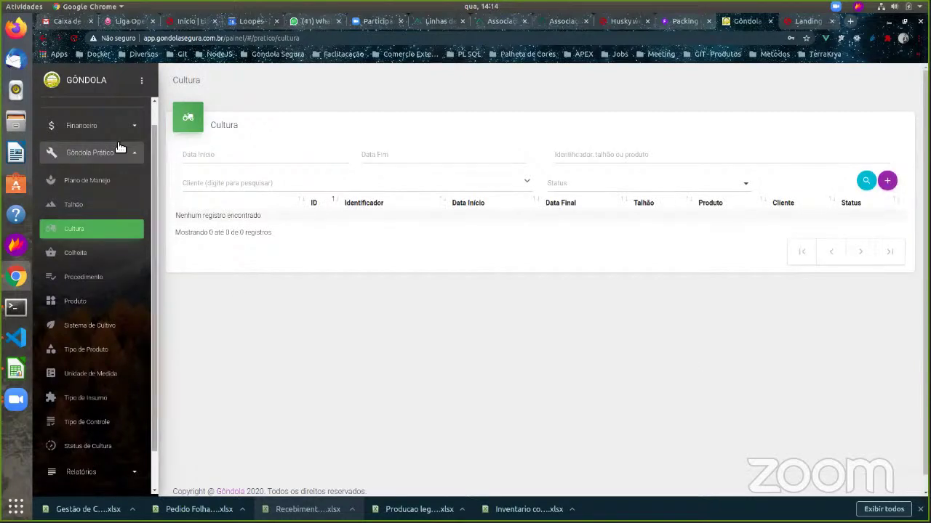
Step: Log out of the current account and sign in as solovivo, entering the account password
scroll(128, 182, up, 1)
click(109, 115)
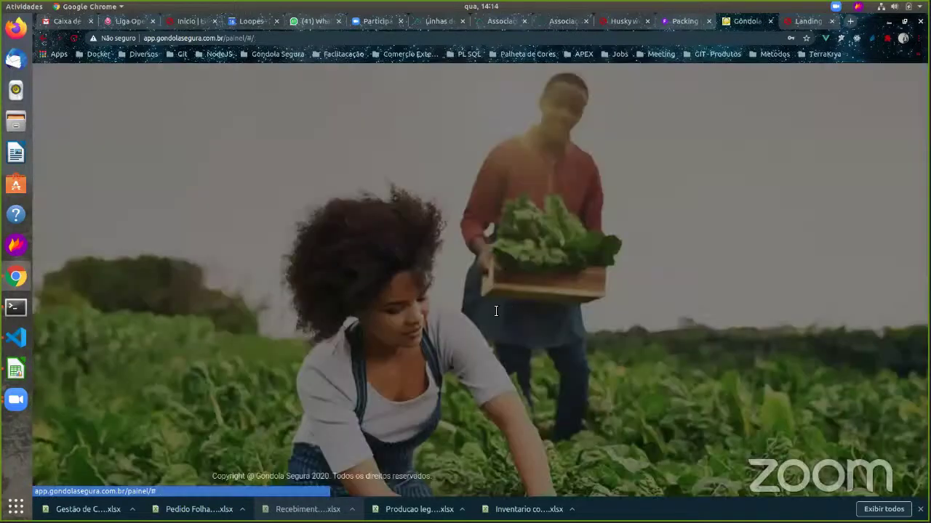
click(496, 312)
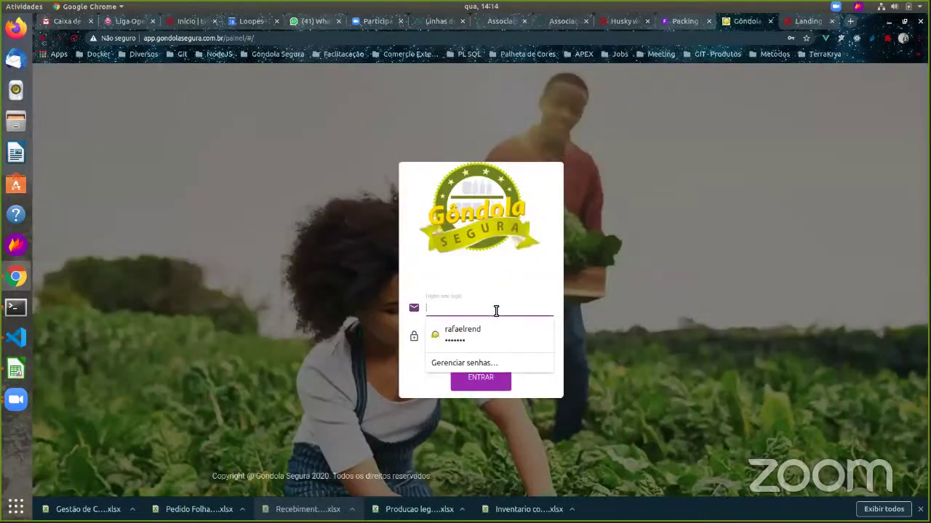
text(sol)
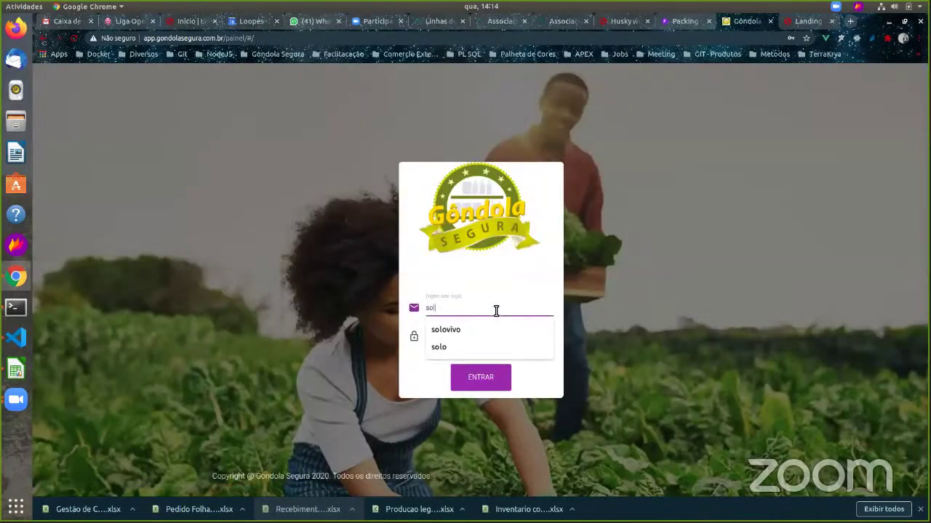
text(ovivo)
key(Tab)
text(s)
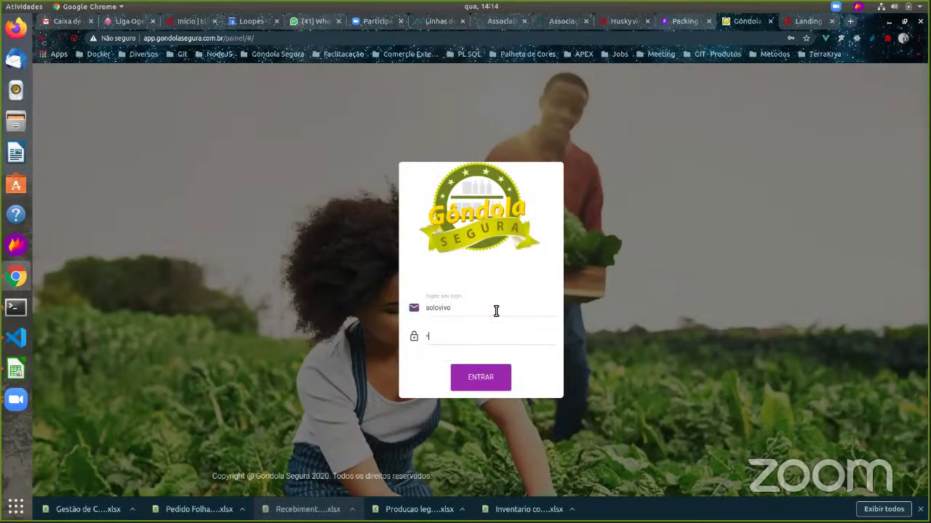
text(*********)
key(Return)
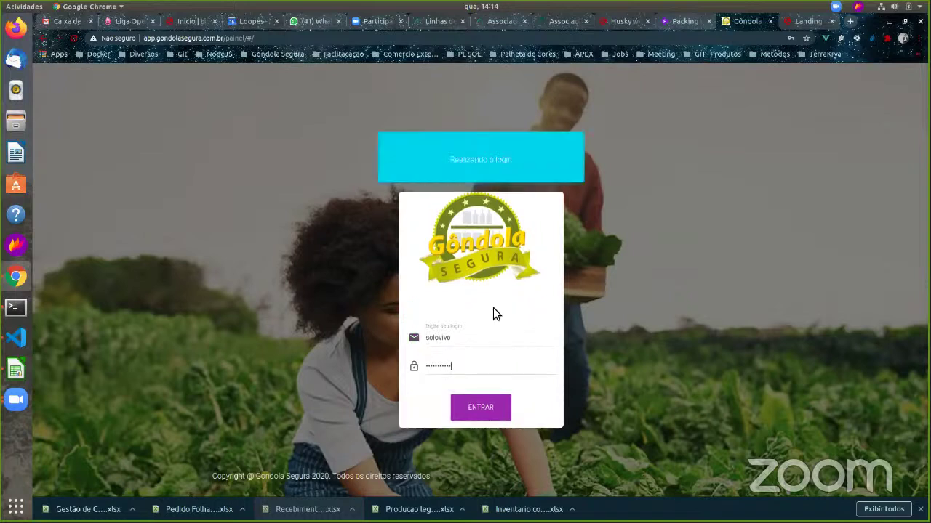
double_click(468, 376)
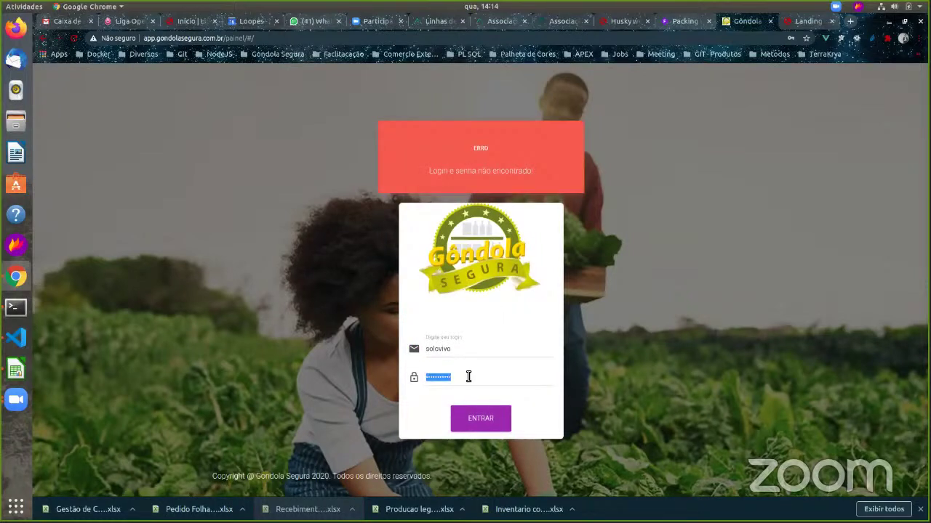
text(**********)
key(Return)
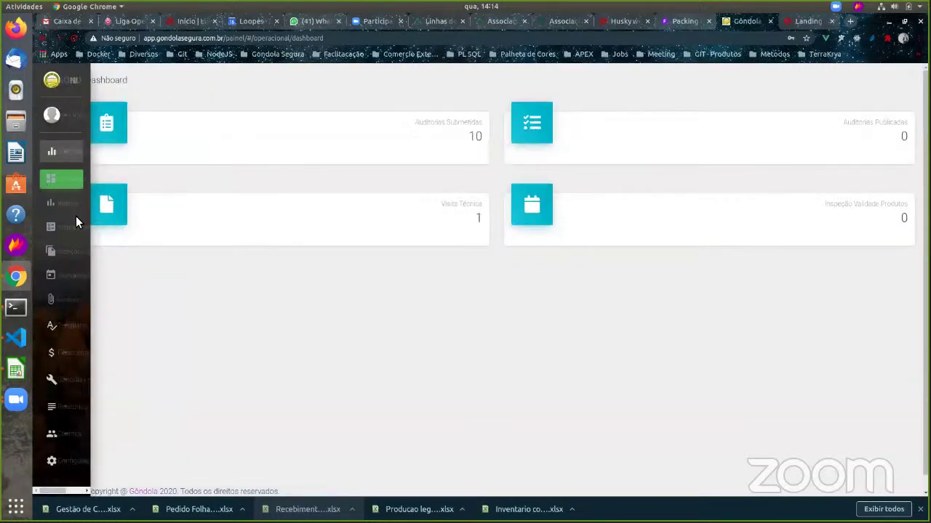
Step: Open the Plano de Manejo list in the Gôndola Prático module
click(87, 153)
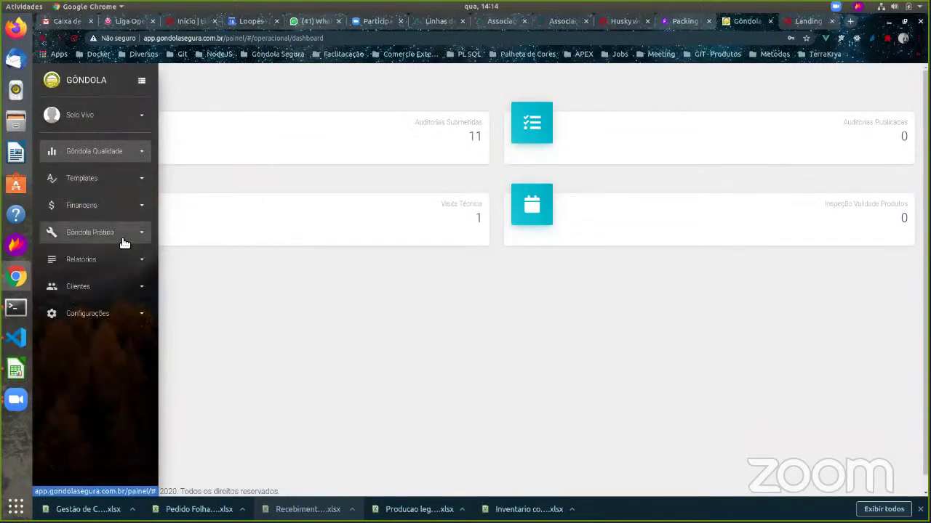
click(122, 242)
click(100, 262)
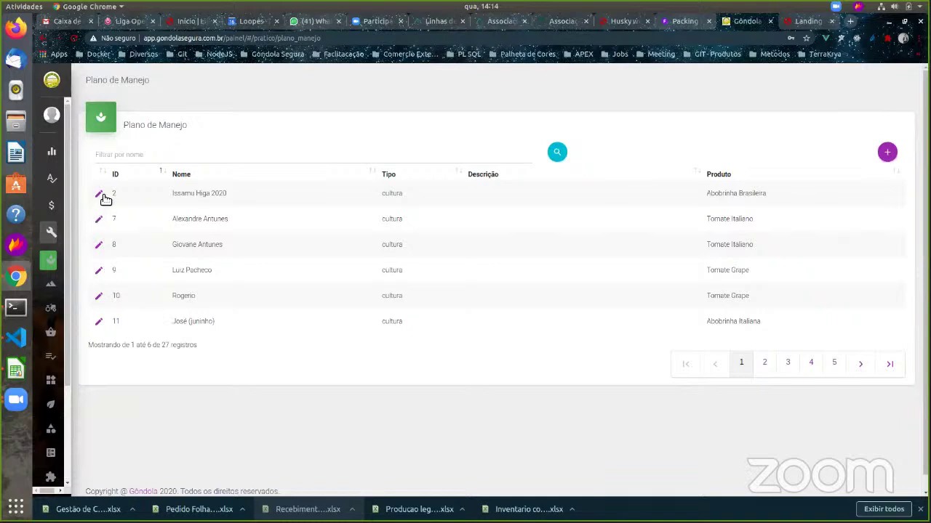
Step: Browse the Plano de Manejo records from page 5 back to page 1
click(834, 363)
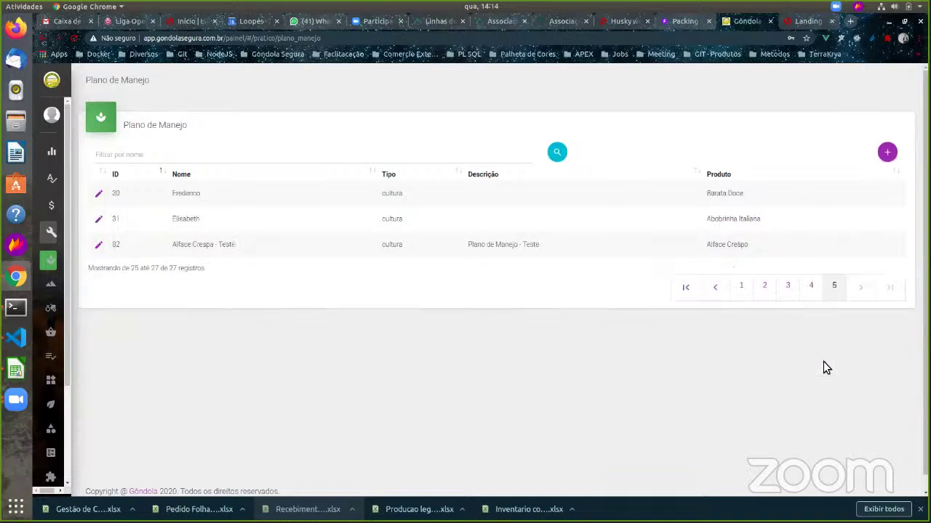
click(808, 286)
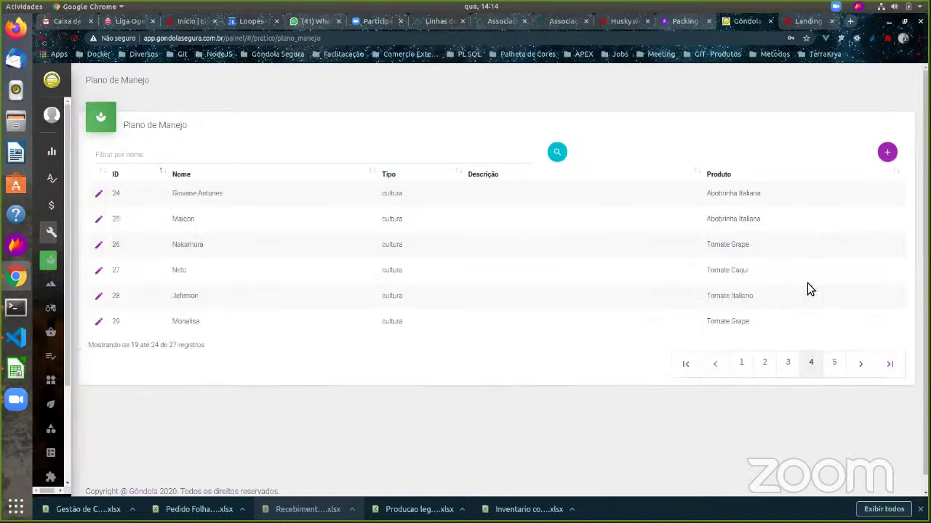
click(788, 362)
click(764, 370)
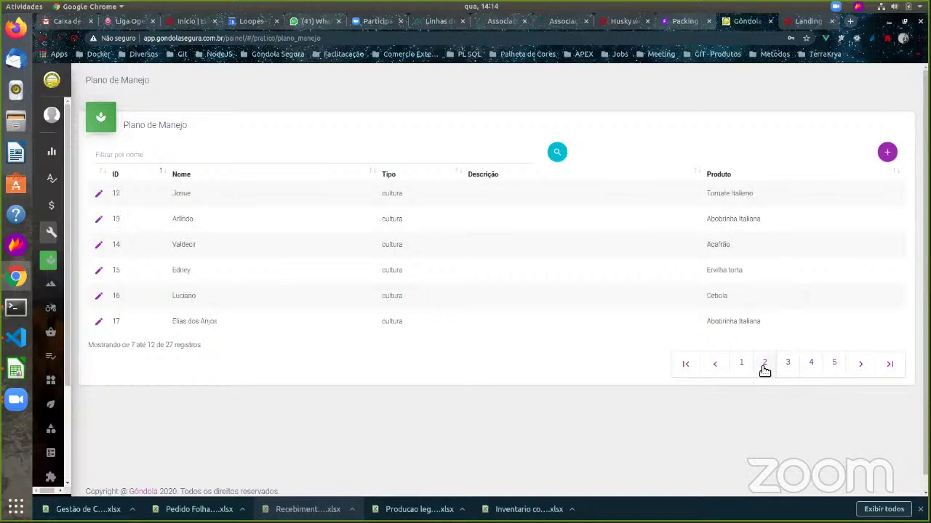
click(739, 369)
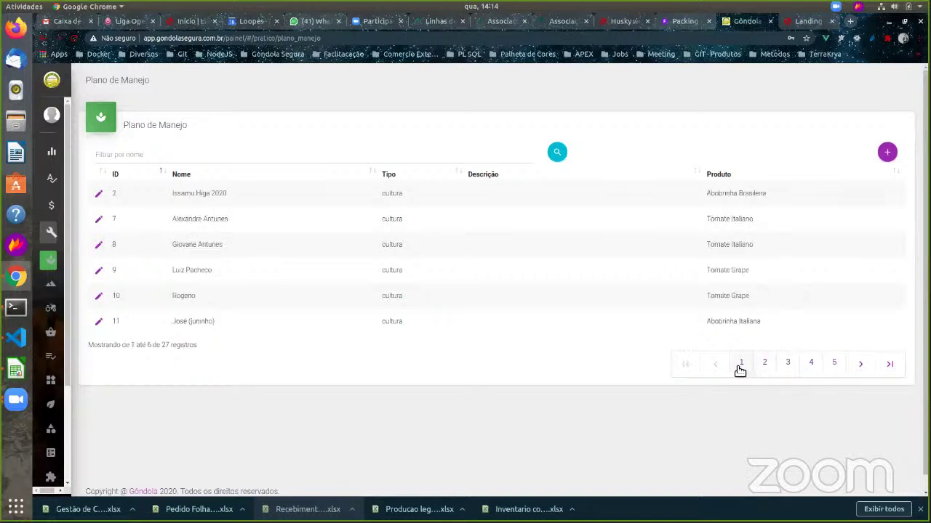
Step: Open the Abobrinha Brasileira plan with ID 2 and review its header data and procedure items
click(99, 195)
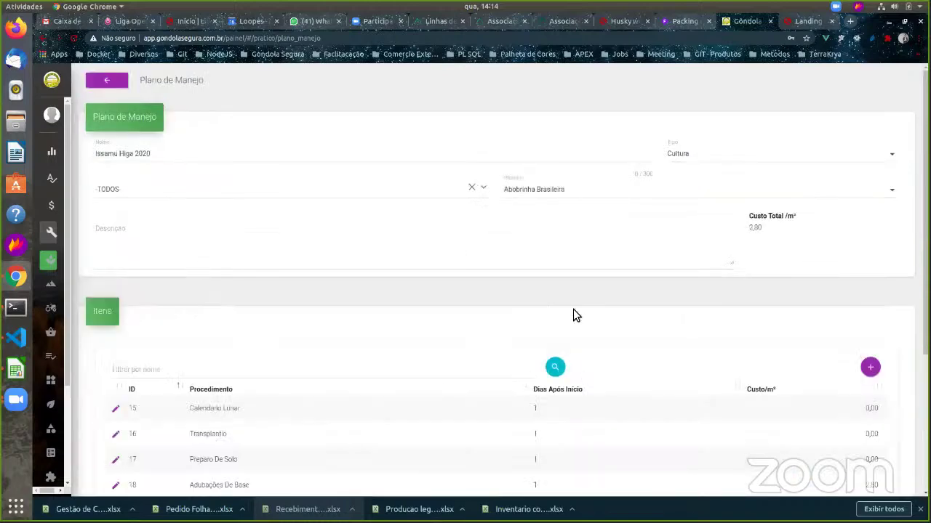
scroll(588, 310, down, 3)
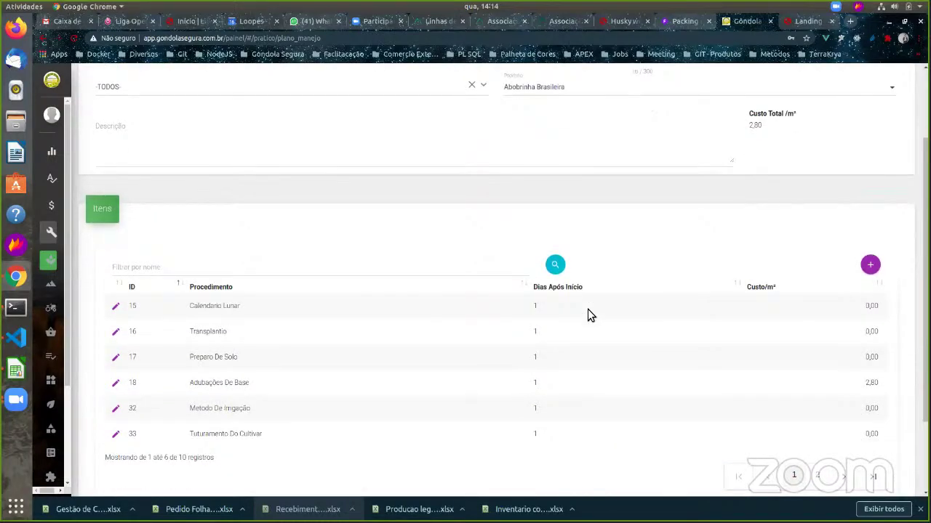
scroll(589, 310, up, 2)
scroll(588, 309, down, 3)
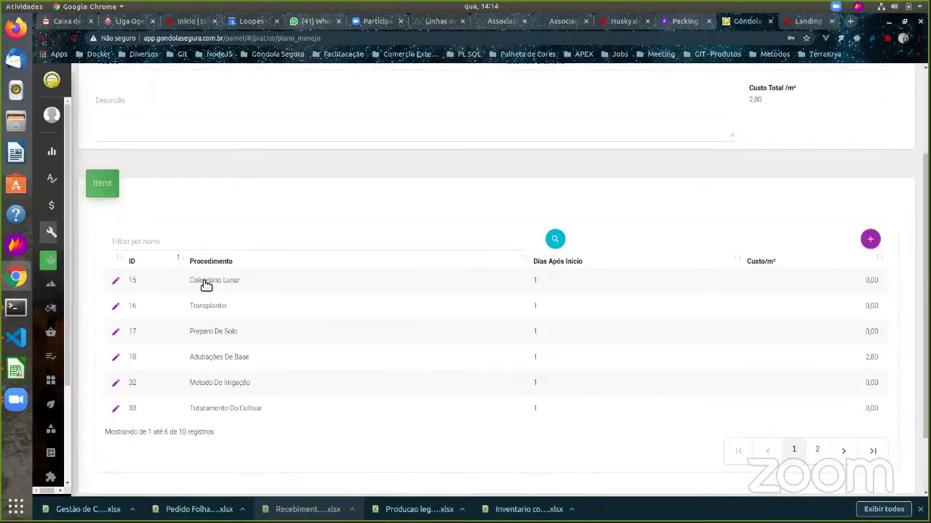
scroll(203, 287, up, 4)
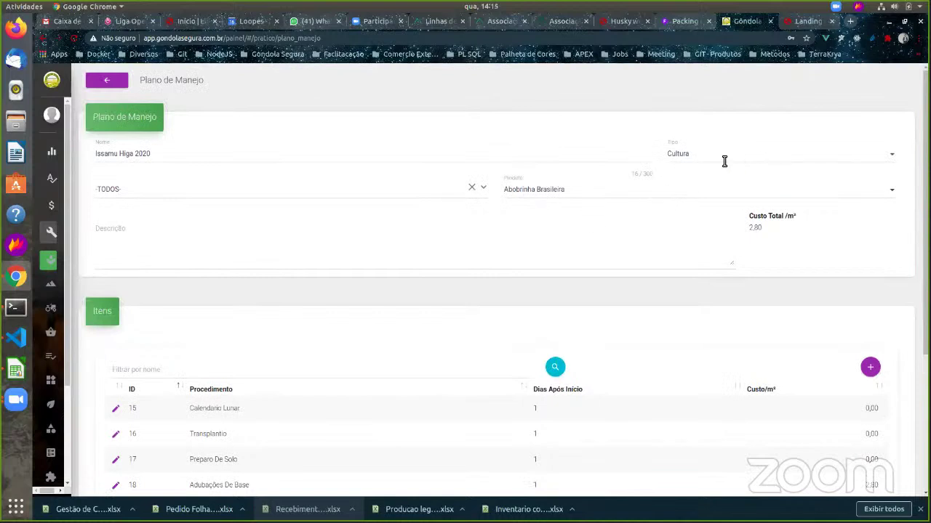
Step: Examine the plan's name and type options, keeping Cultura selected, and review the procedures under Itens
drag(98, 154, 157, 157)
click(157, 156)
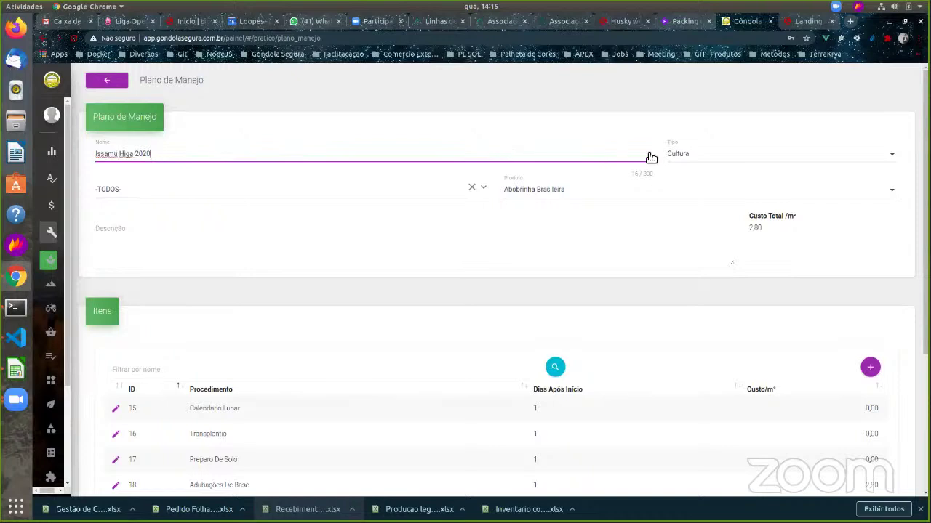
click(681, 156)
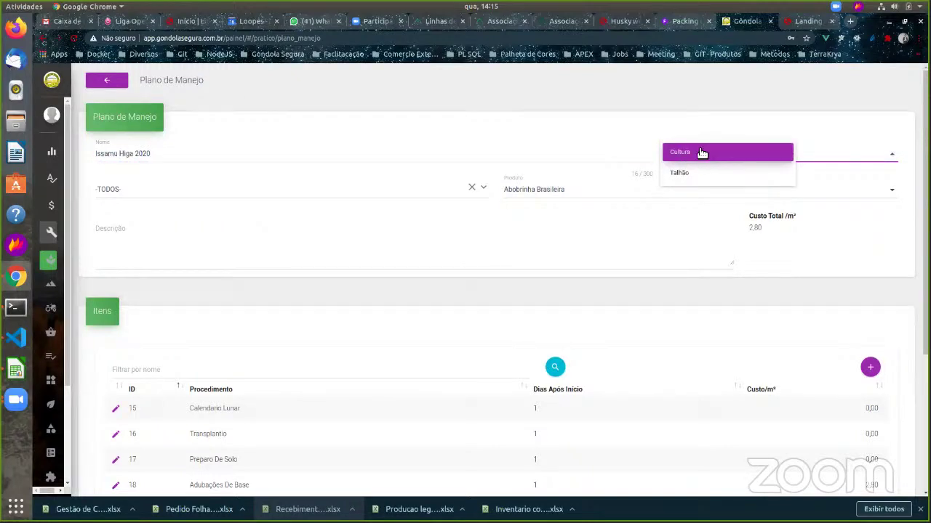
click(682, 150)
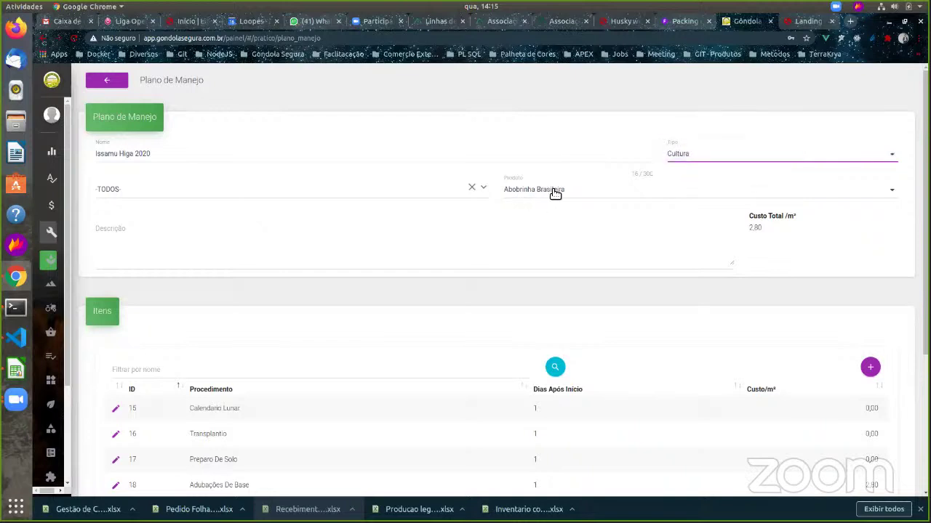
scroll(565, 197, down, 3)
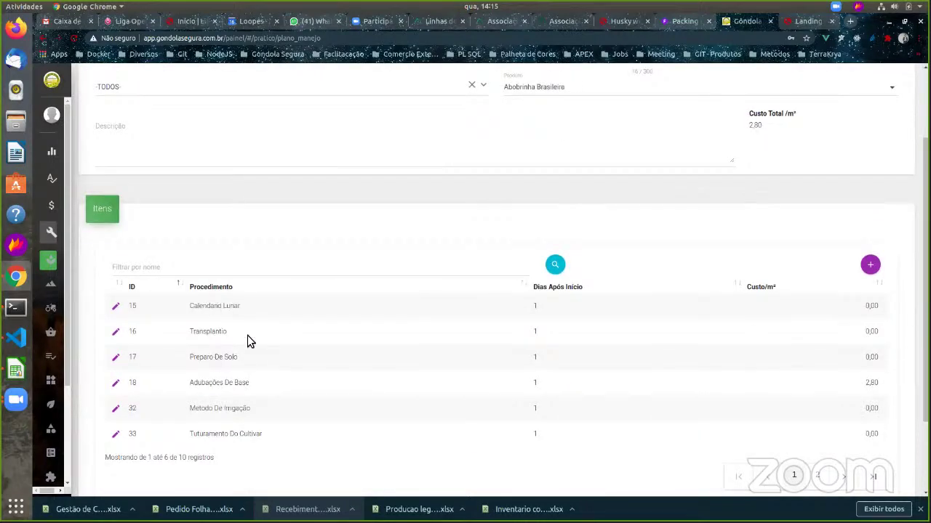
scroll(247, 334, down, 2)
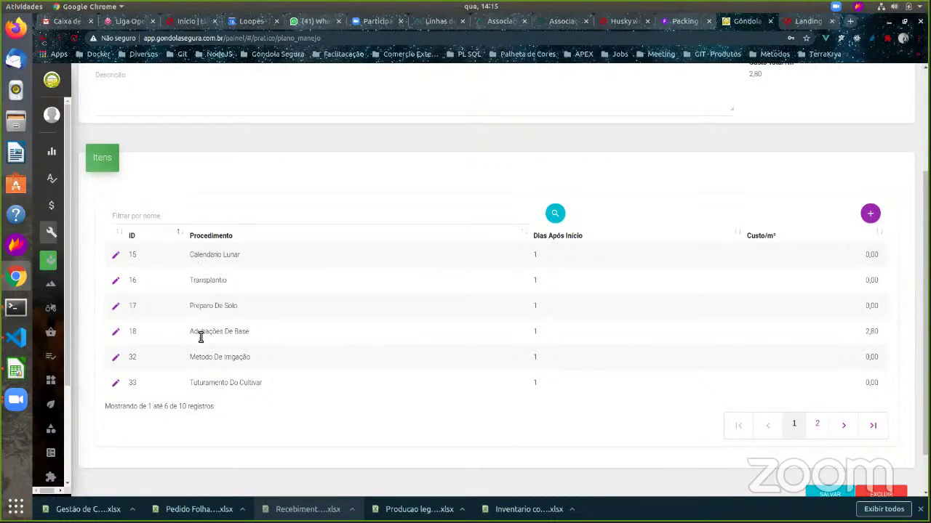
Step: Open the Adubações De Base item and examine the composto row's unit of measure options, quantity and Custo m² fields
click(116, 332)
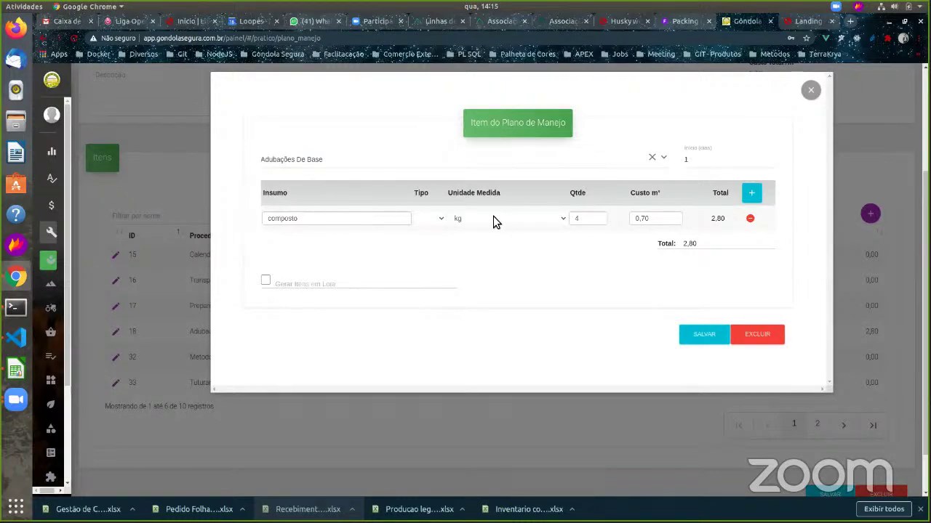
click(597, 221)
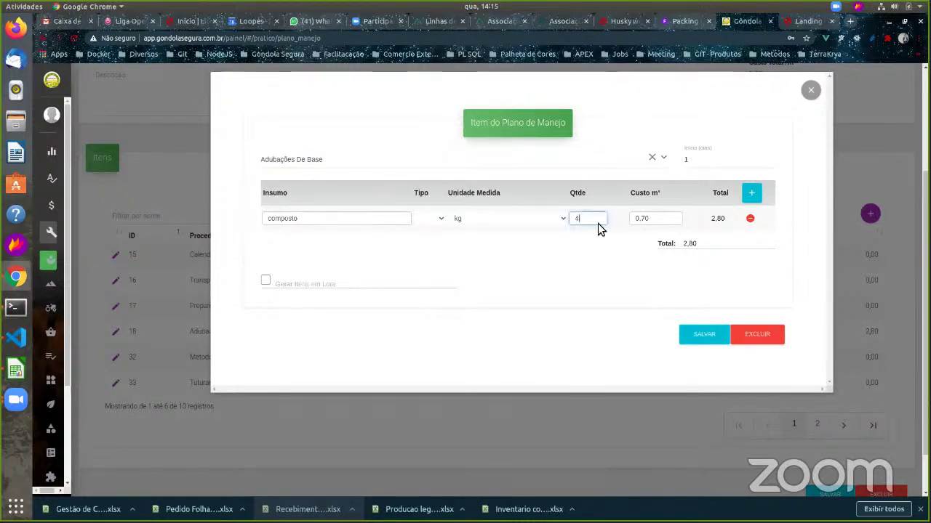
click(466, 221)
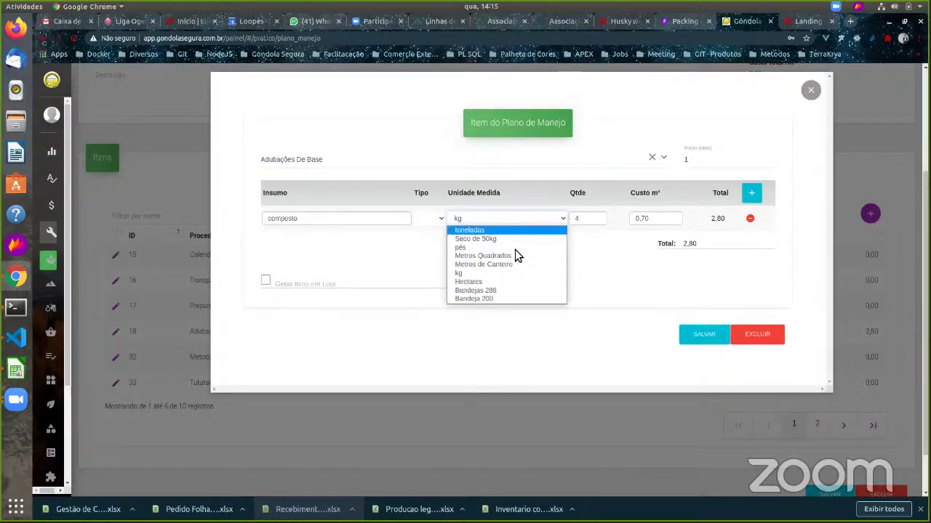
click(643, 222)
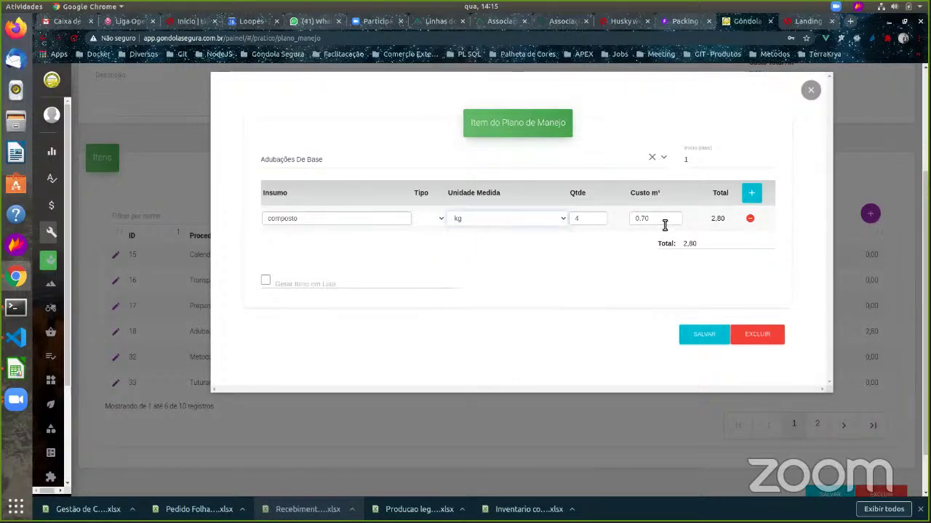
click(661, 194)
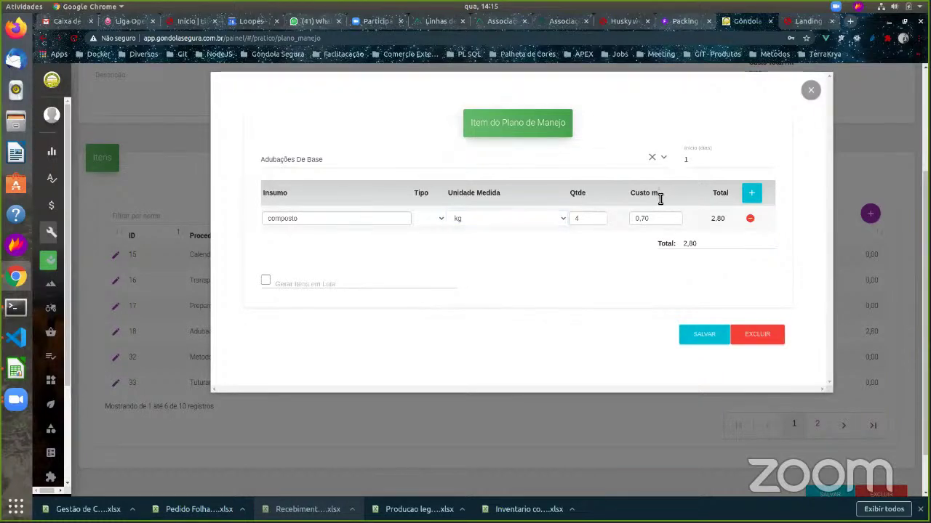
click(661, 218)
click(484, 218)
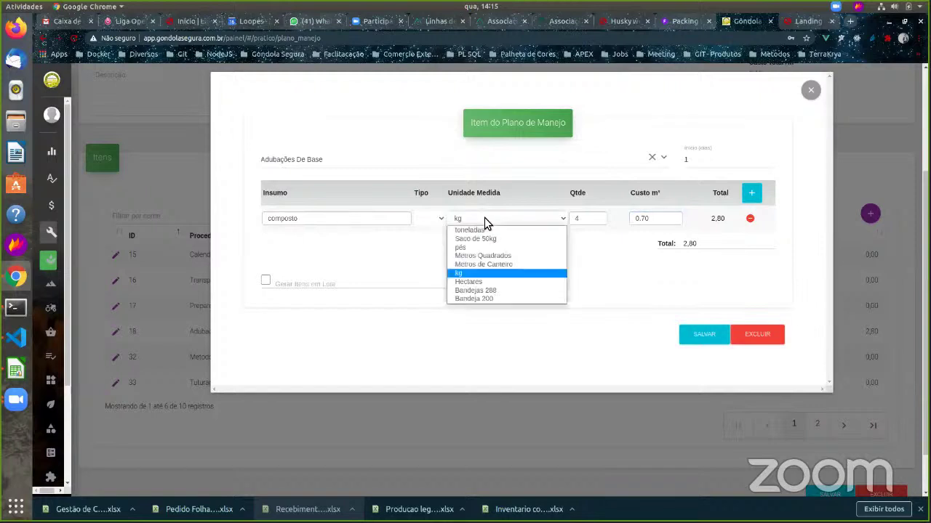
click(586, 223)
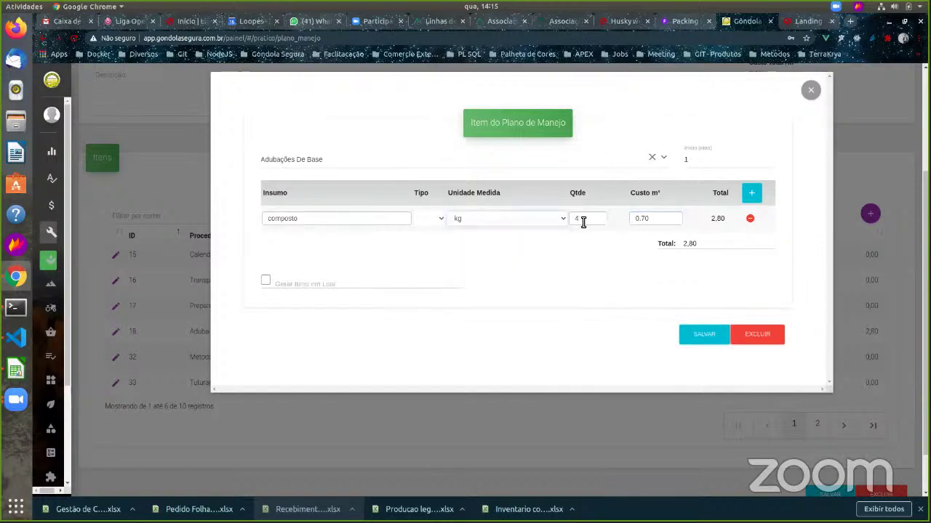
click(659, 221)
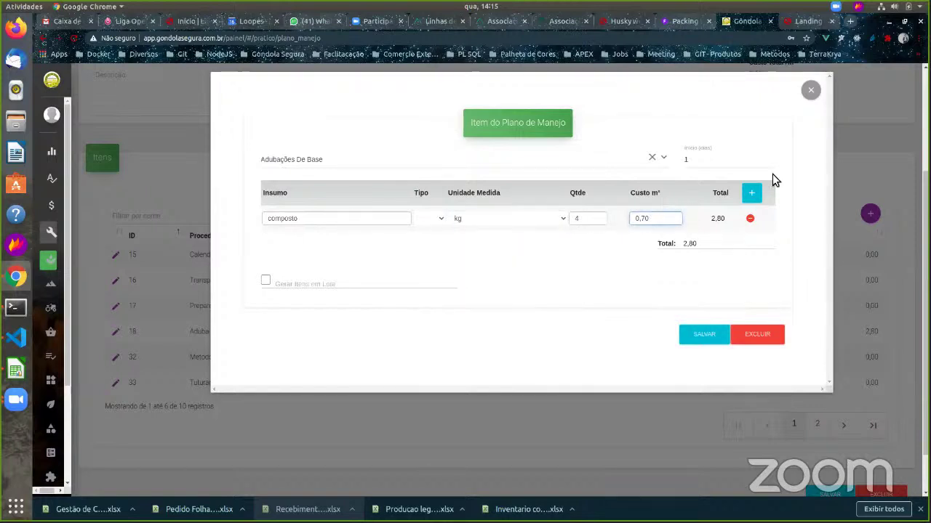
click(655, 195)
triple_click(648, 193)
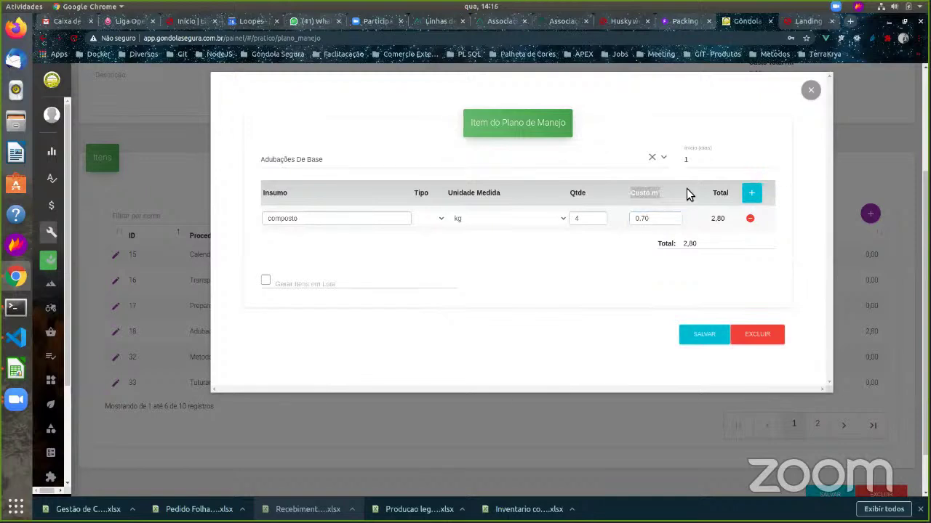
click(660, 196)
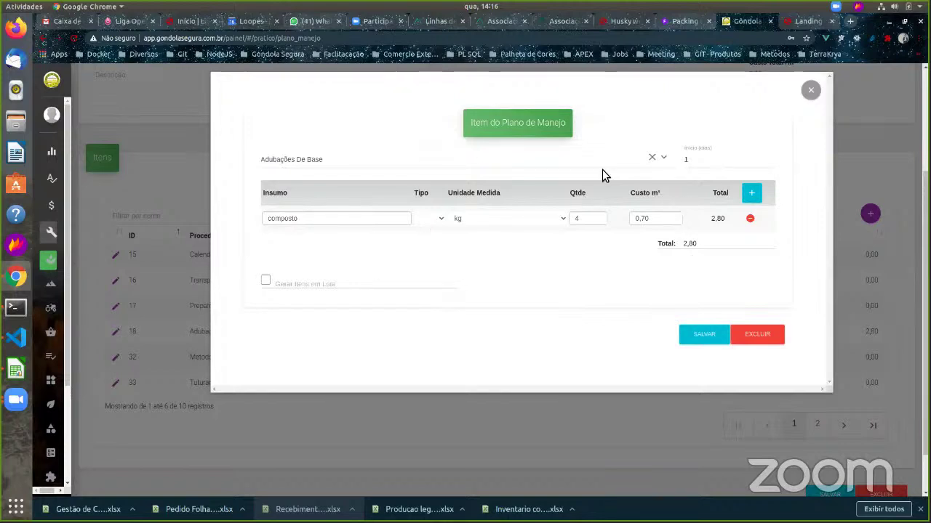
Step: Try out Gerar Itens em Lote for the item with Frequência 5 and Período 3, closing it without saving
click(266, 282)
click(525, 282)
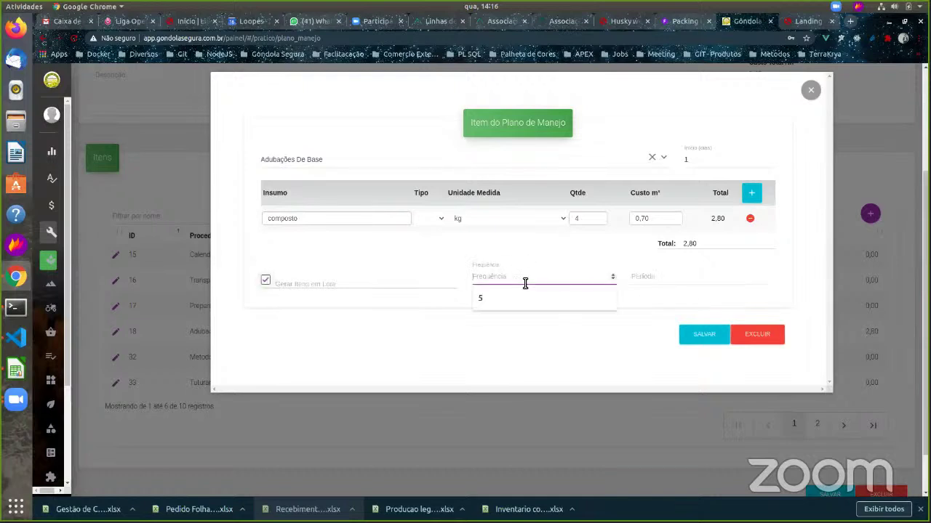
click(559, 298)
click(671, 277)
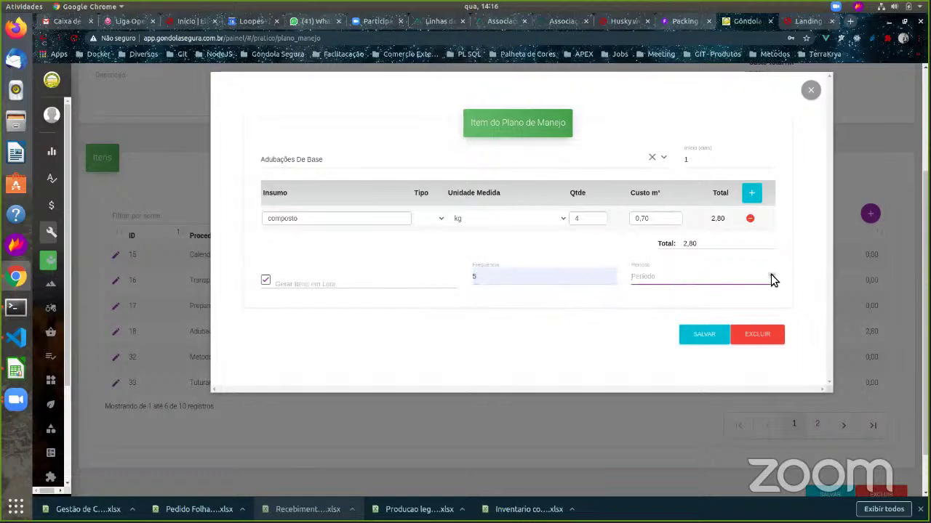
text(1)
click(771, 274)
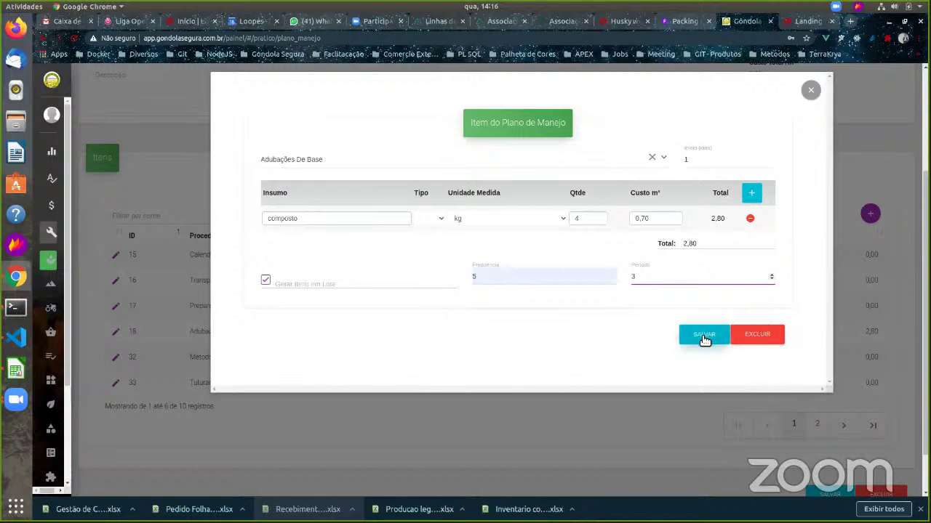
click(810, 91)
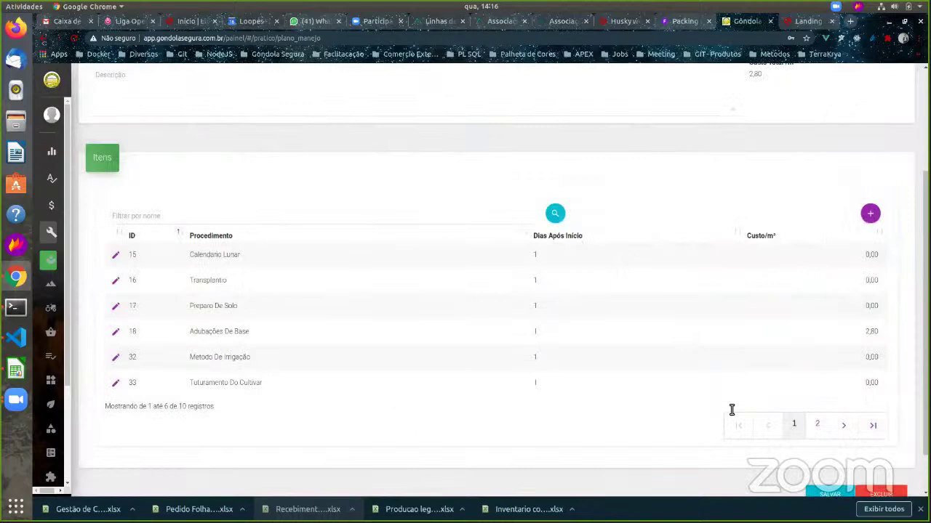
Step: Try adding a Metodo De Irrigação item with the insumo Agua, check its unit of measure options, and discard the item
click(817, 423)
click(794, 373)
click(871, 213)
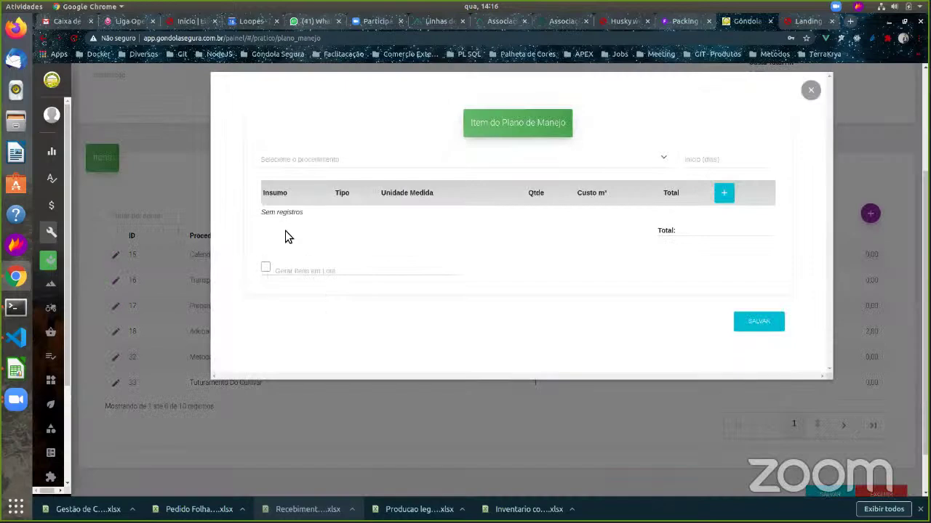
click(664, 159)
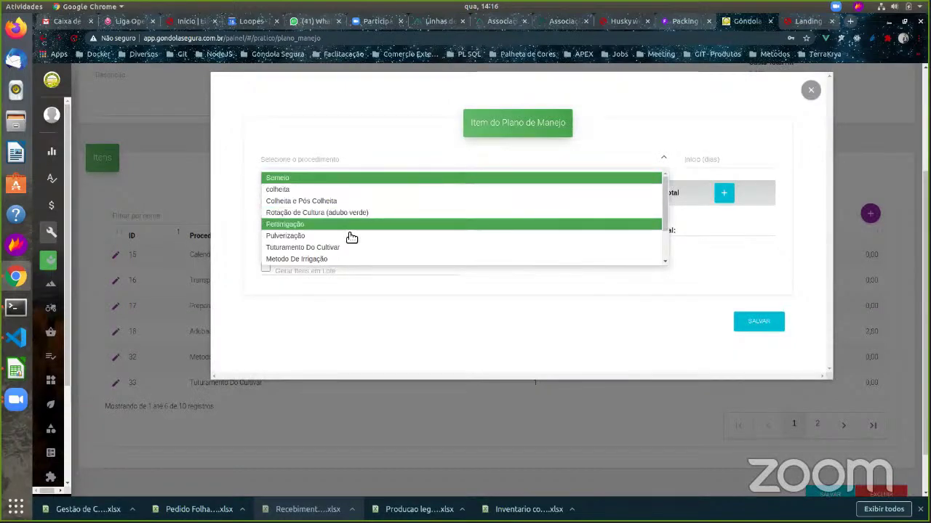
click(348, 259)
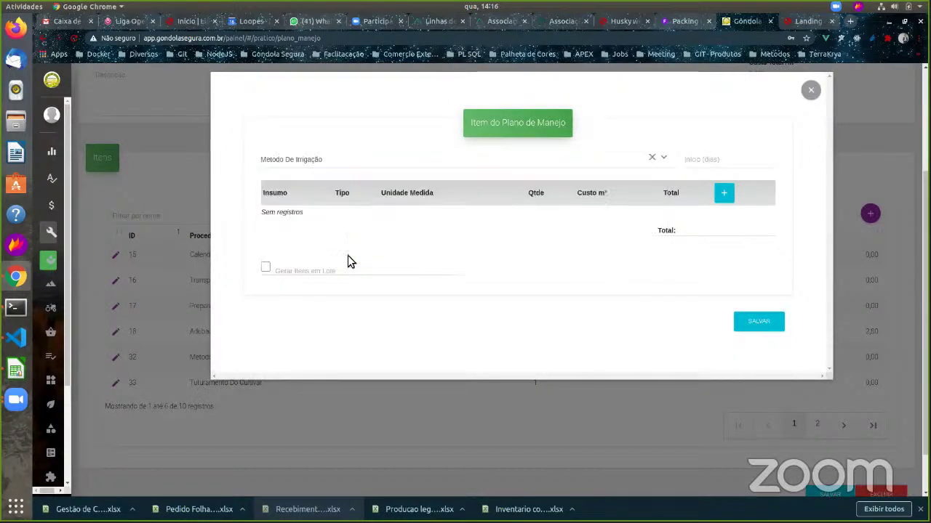
click(727, 194)
click(348, 216)
text(Agua)
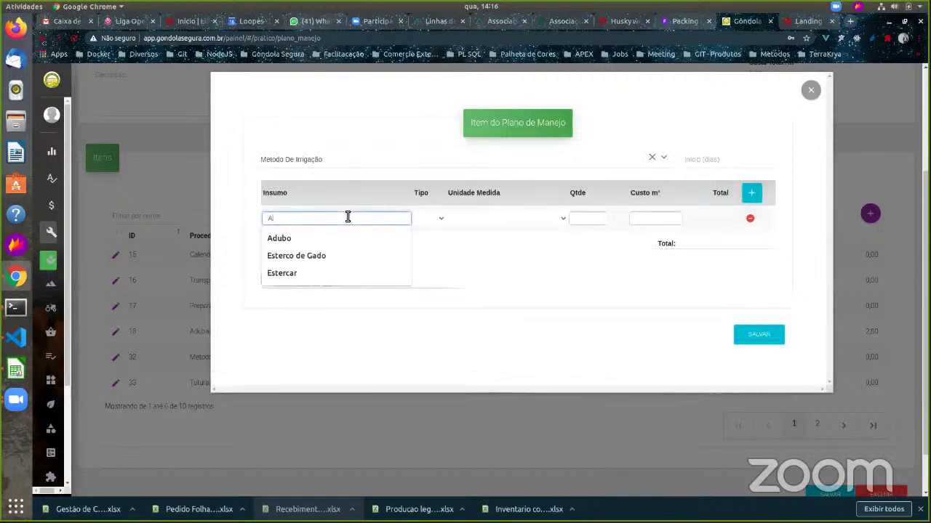
click(470, 218)
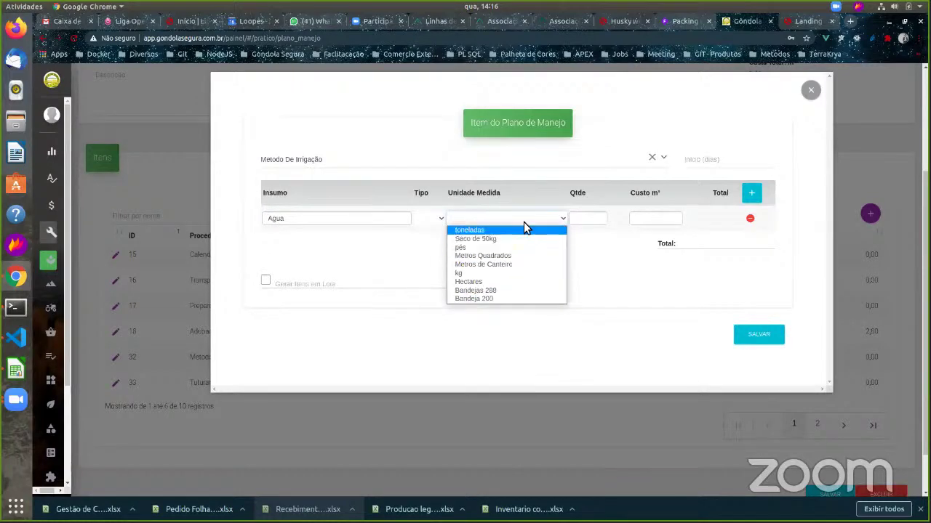
click(807, 96)
click(807, 96)
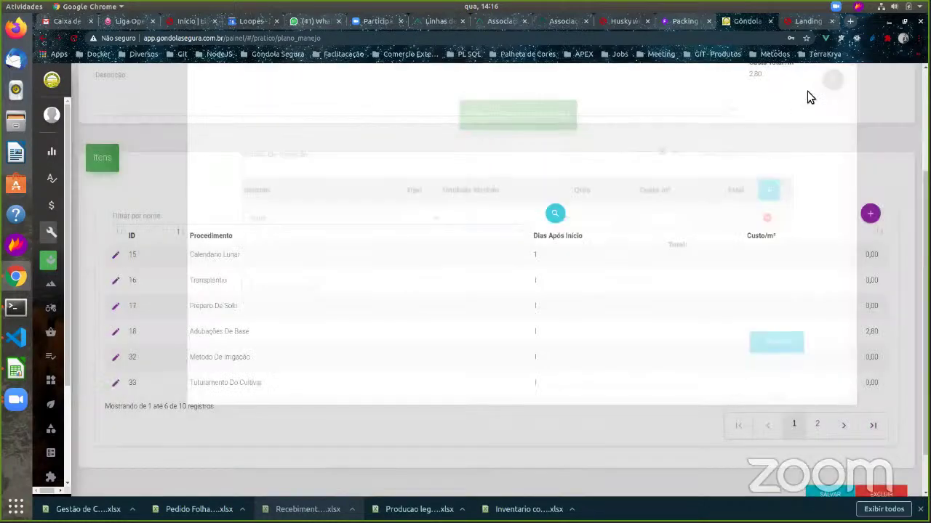
Step: Open the Unidade de Medida list in the Gôndola Prático module
mouse_move(77, 290)
scroll(99, 378, down, 2)
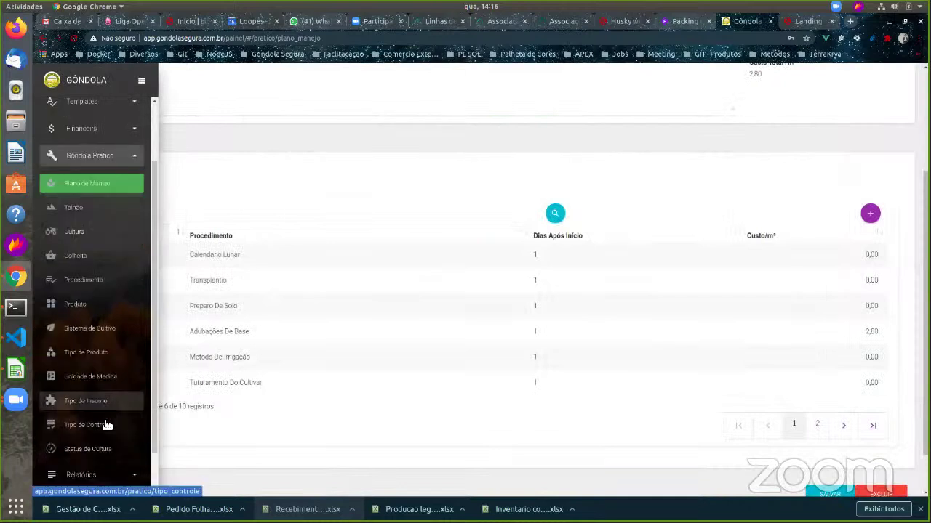
click(105, 385)
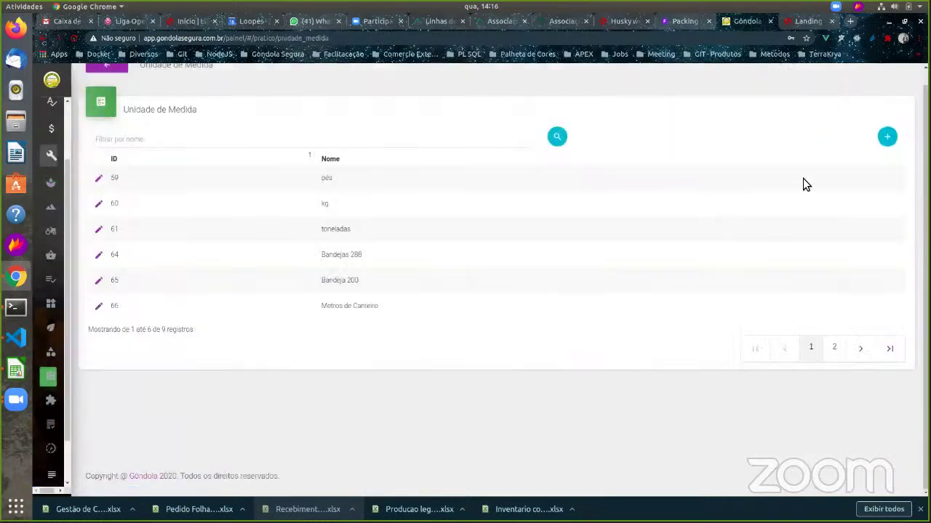
Step: Try creating a unit of measure named Litros, look through the Cliente options, and return to the list without saving
click(887, 136)
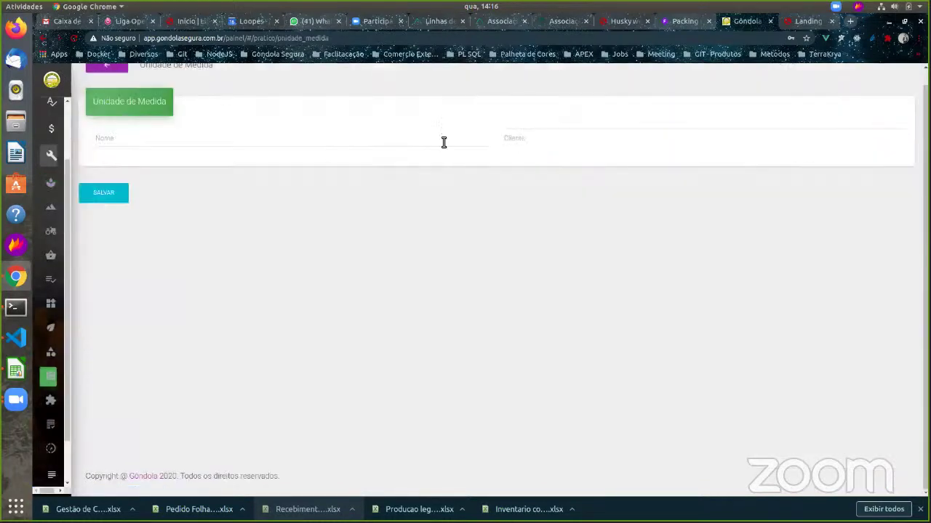
click(260, 141)
text(Litros)
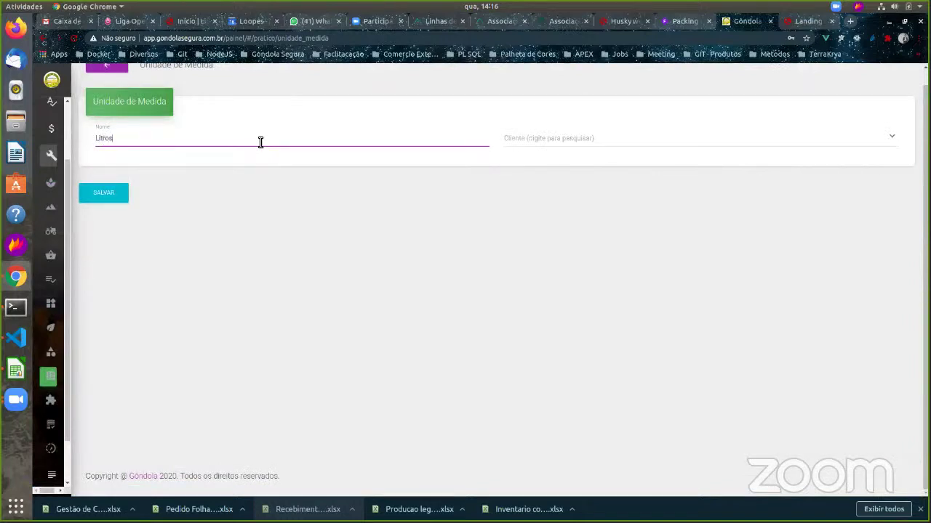
key(Tab)
text(L)
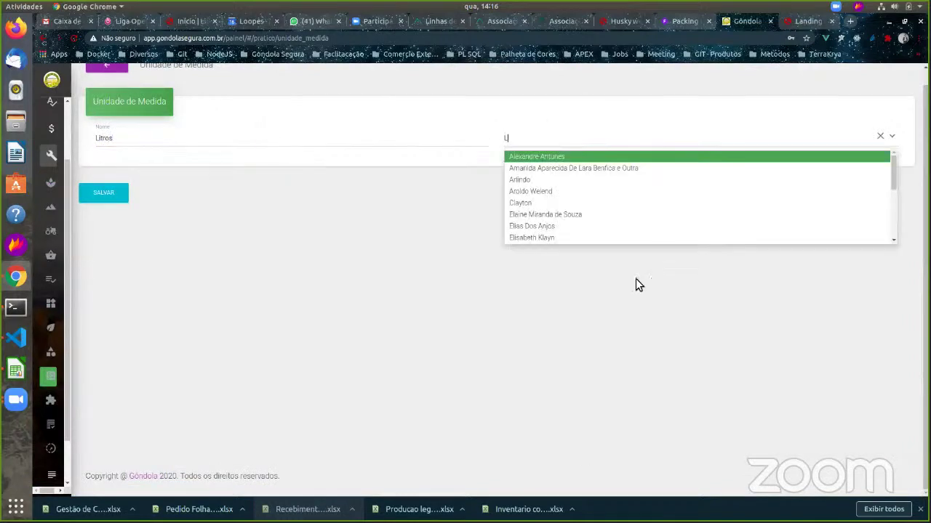
scroll(637, 284, up, 1)
scroll(634, 196, down, 5)
scroll(631, 201, up, 3)
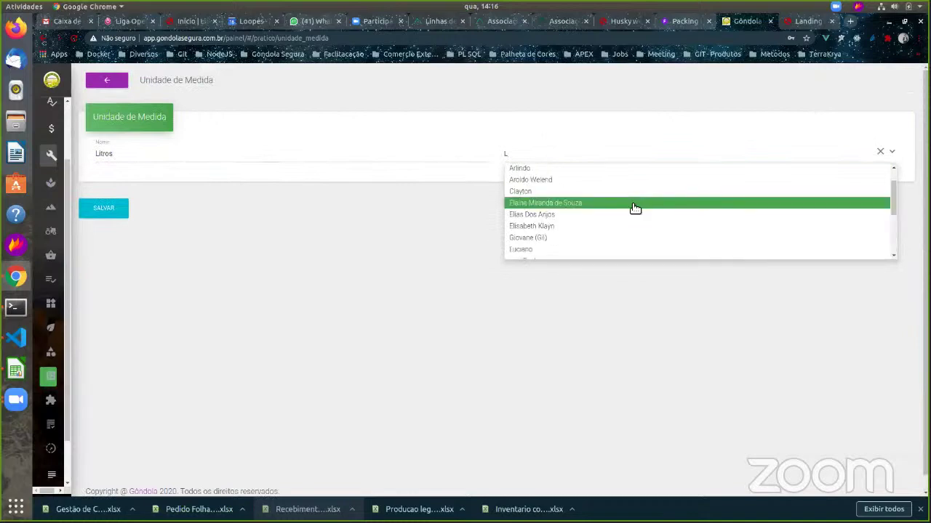
scroll(632, 204, down, 3)
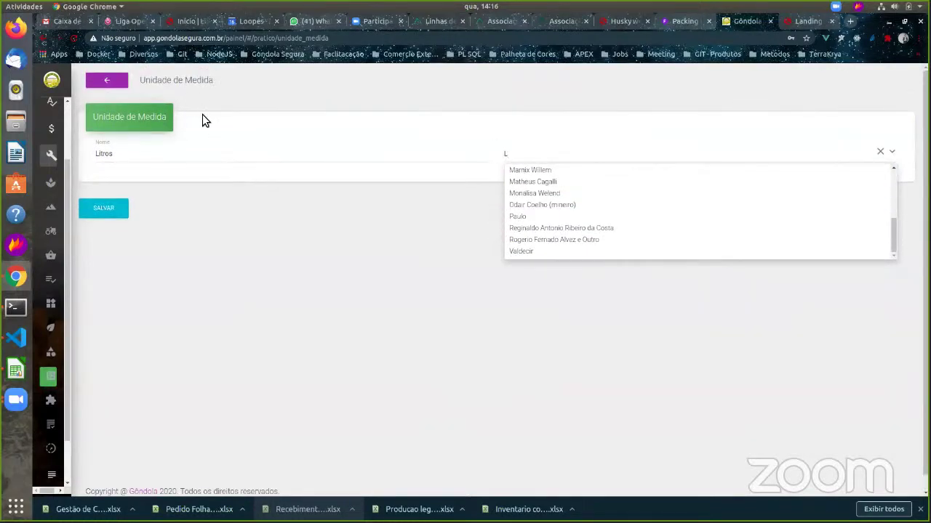
click(117, 80)
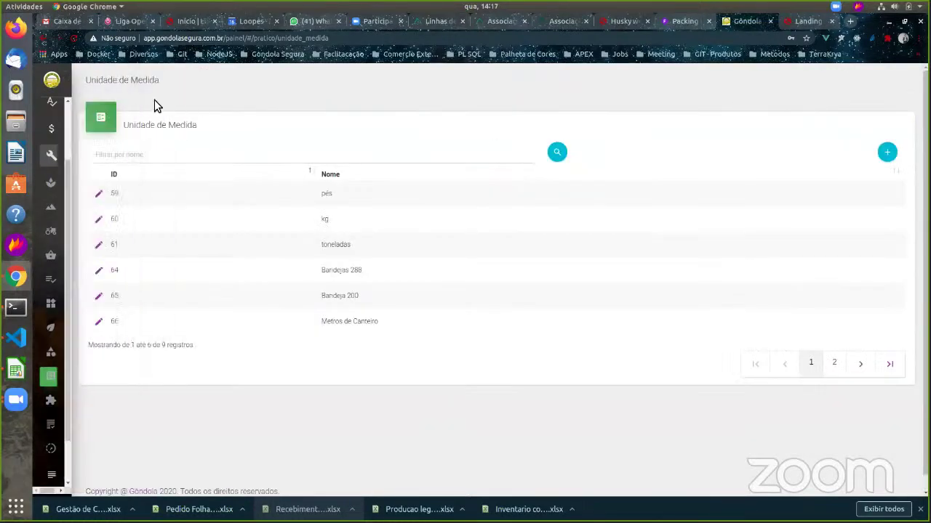
Step: Go back to Plano de Manejo and reopen the Abobrinha Brasileira plan with ID 2 at its Itens section
mouse_move(86, 106)
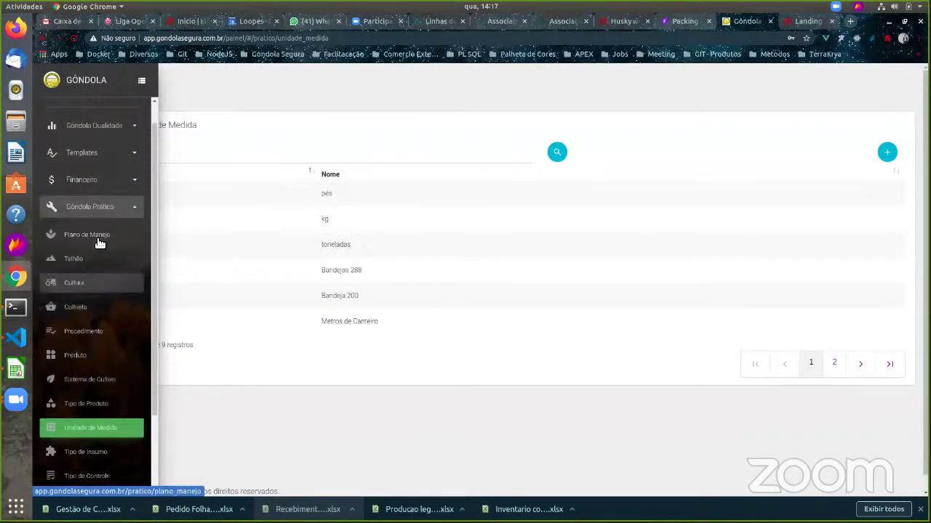
click(103, 237)
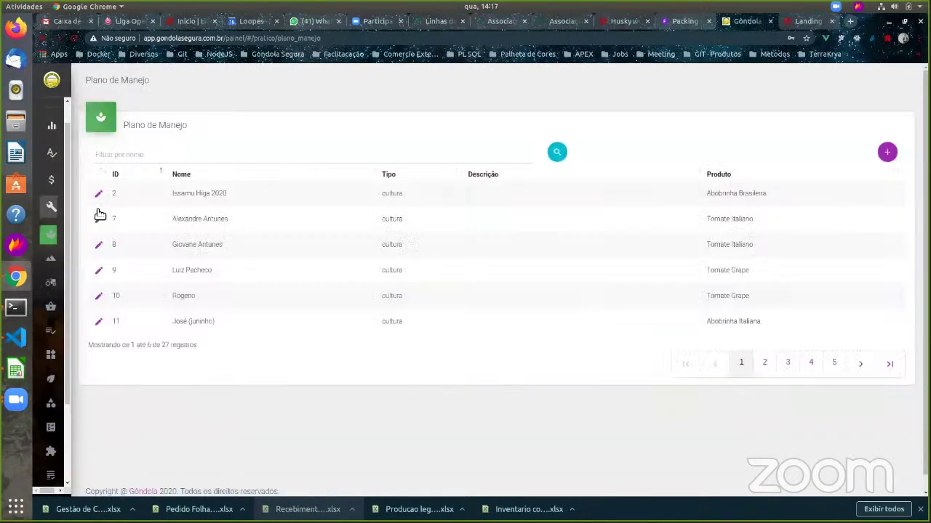
click(99, 194)
scroll(652, 290, down, 1)
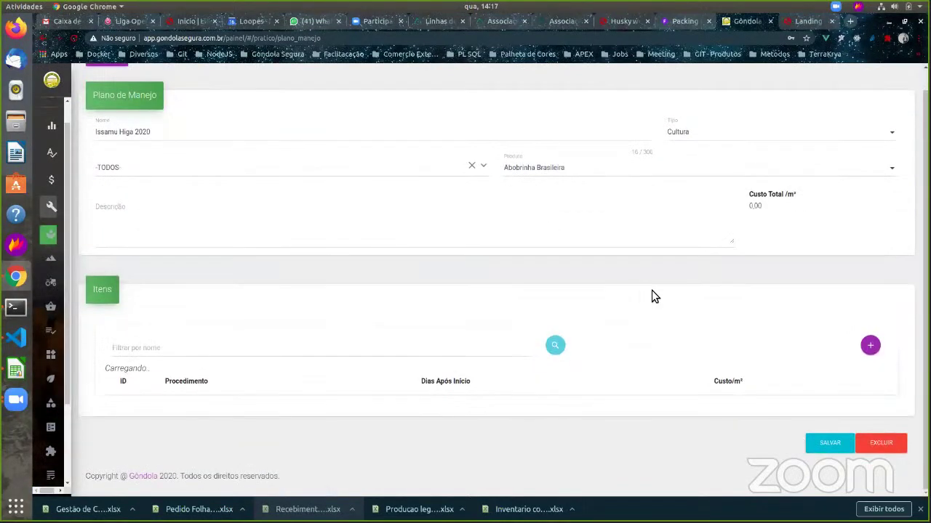
scroll(768, 235, down, 3)
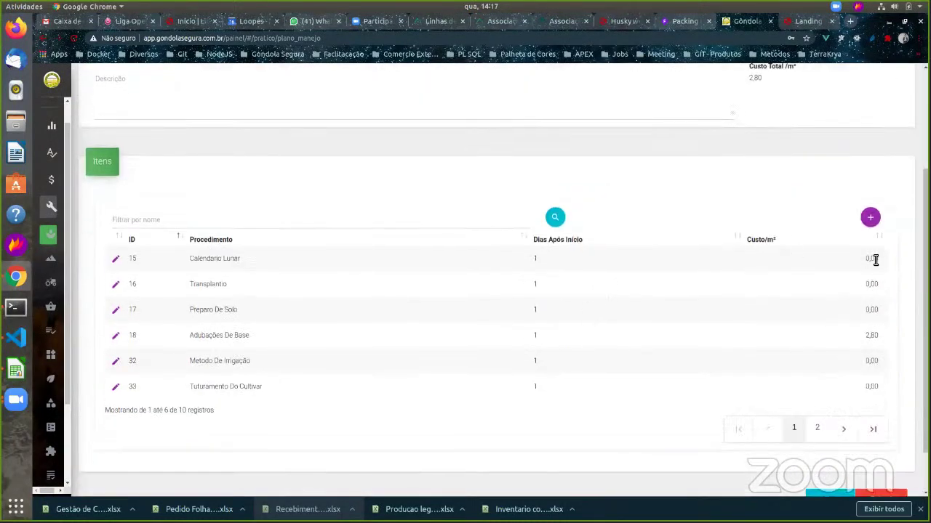
Step: Review the Custo/m² of the plan's procedures and compare them with the plan's Custo Total /m²
click(875, 284)
double_click(874, 308)
double_click(871, 360)
double_click(871, 386)
scroll(871, 339, up, 3)
double_click(761, 207)
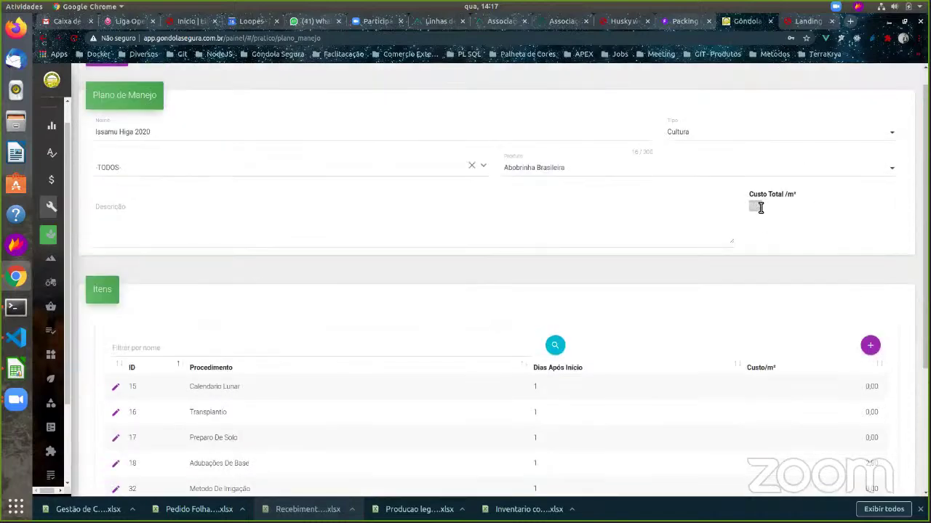
Step: Return to the Plano de Manejo list and show page 3 of its records
scroll(761, 207, up, 1)
click(102, 82)
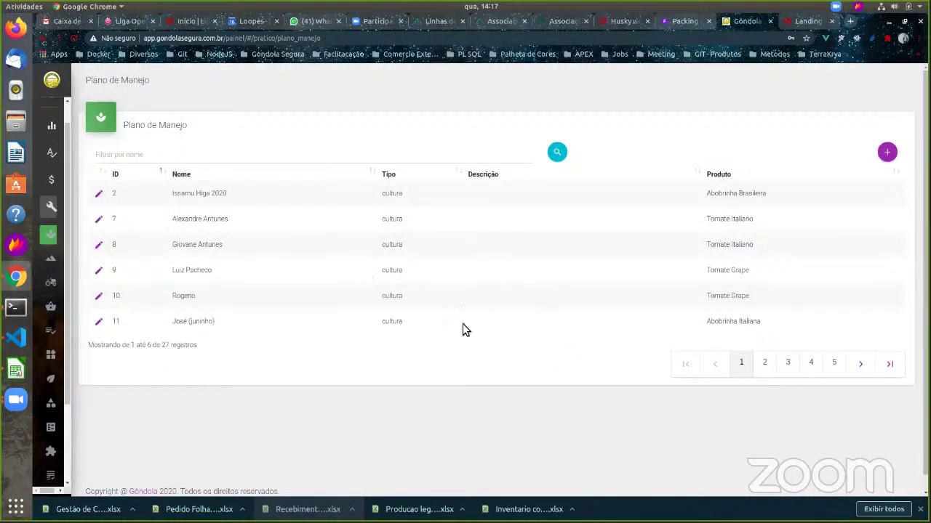
click(787, 364)
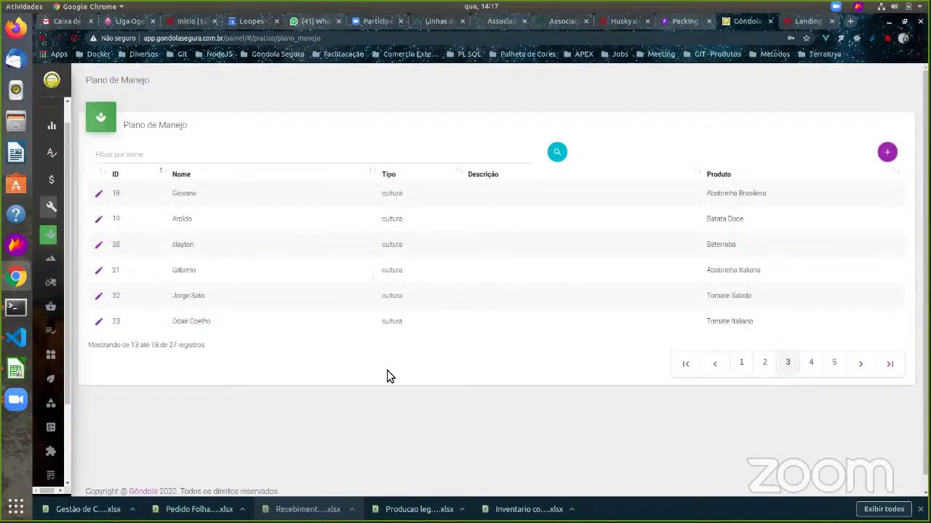
Step: Check the Tomate Salada plan with ID 22 and the Tomate Italiano plan with ID 23, returning to the list after each
click(99, 296)
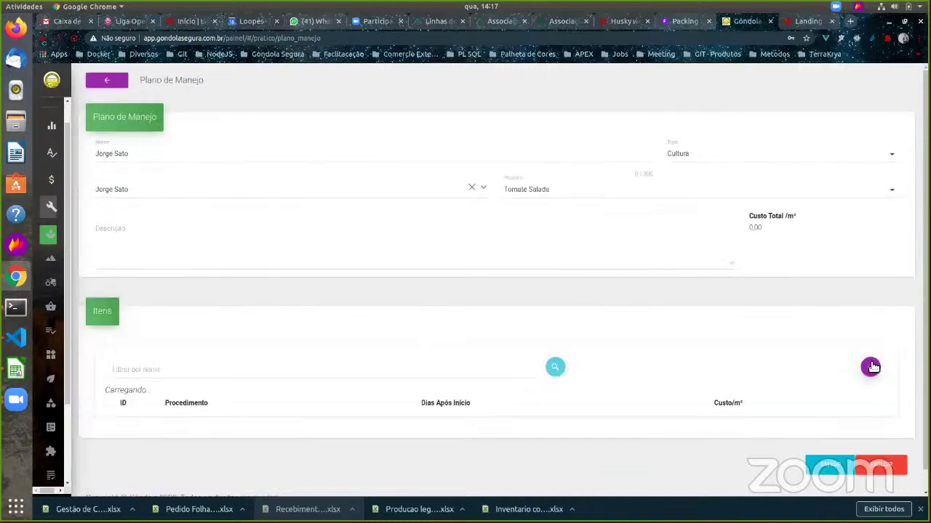
click(112, 83)
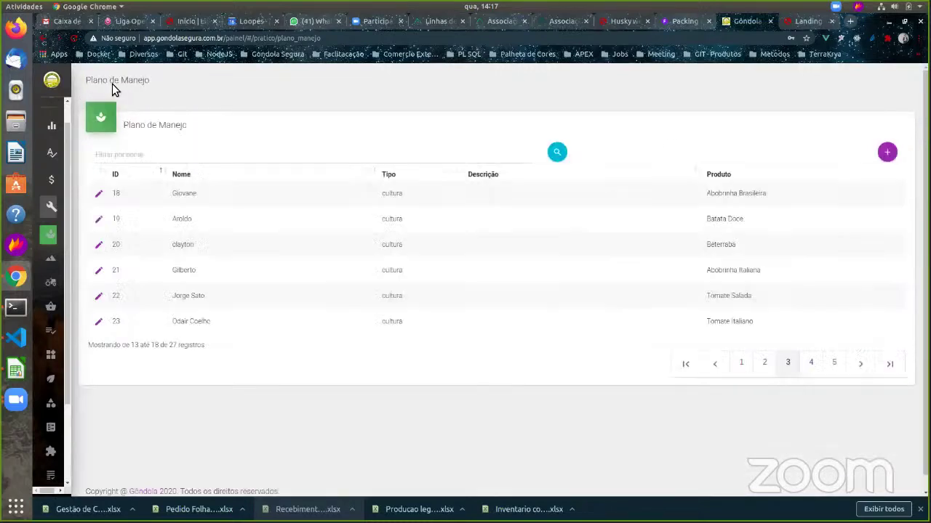
click(99, 321)
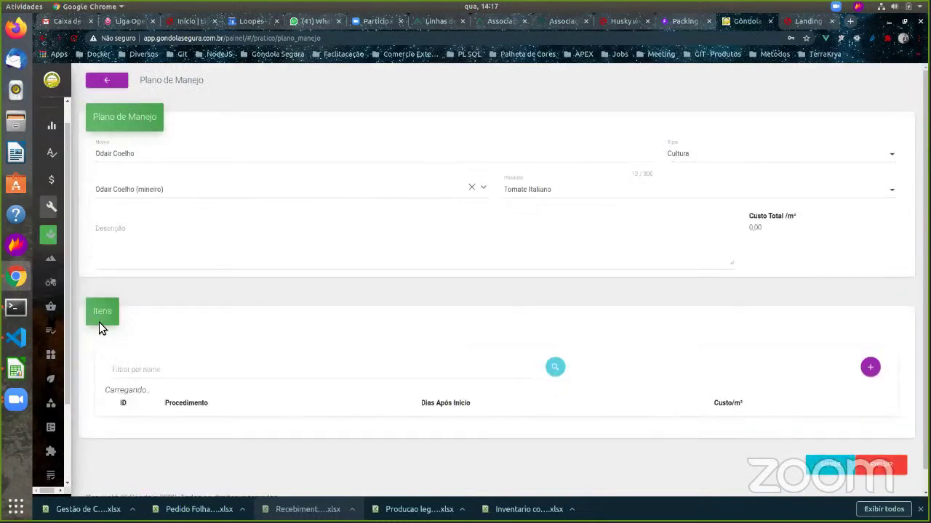
click(115, 85)
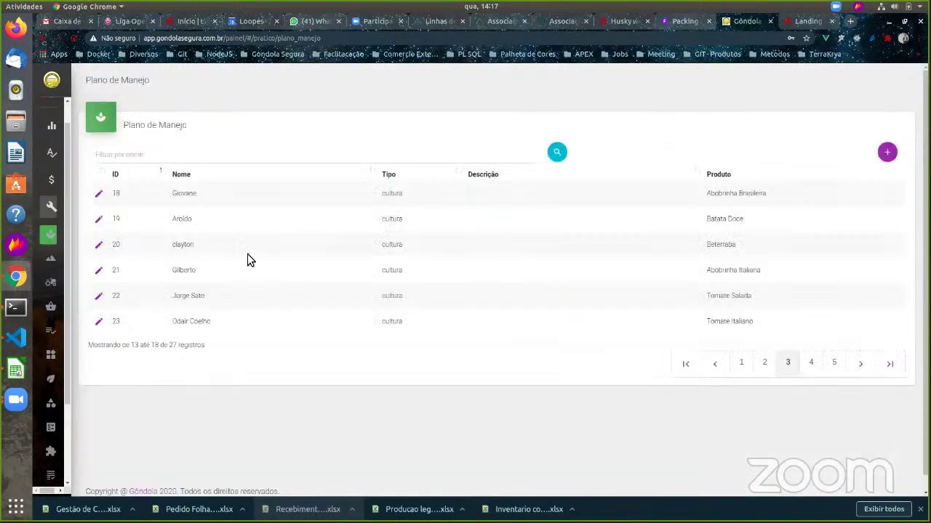
Step: Show page 5 of the plans, check the Alface Crespa - Teste plan and the plan with ID 31, and return to the list
click(833, 366)
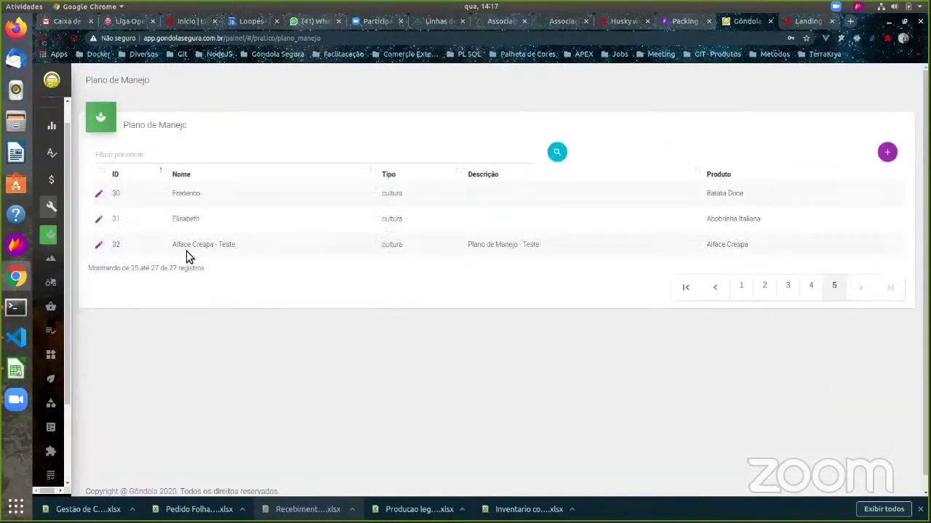
click(99, 245)
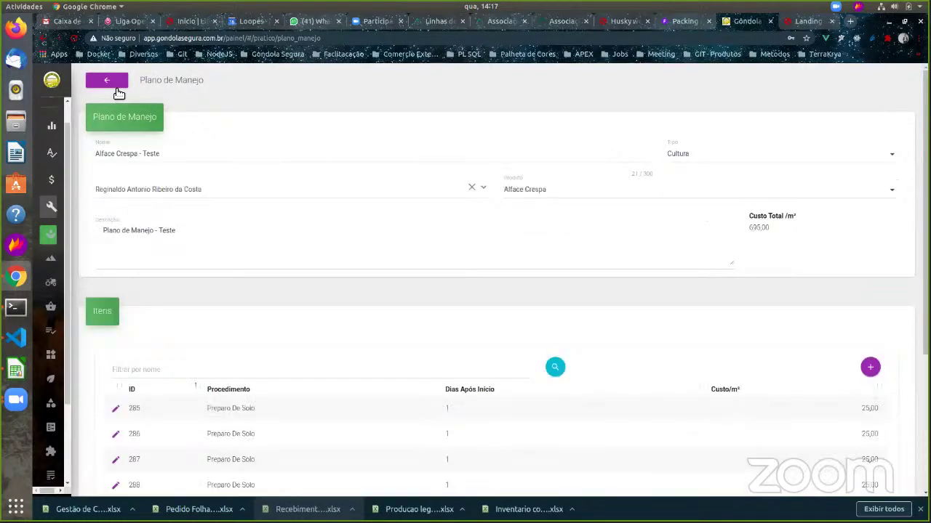
click(115, 85)
click(99, 217)
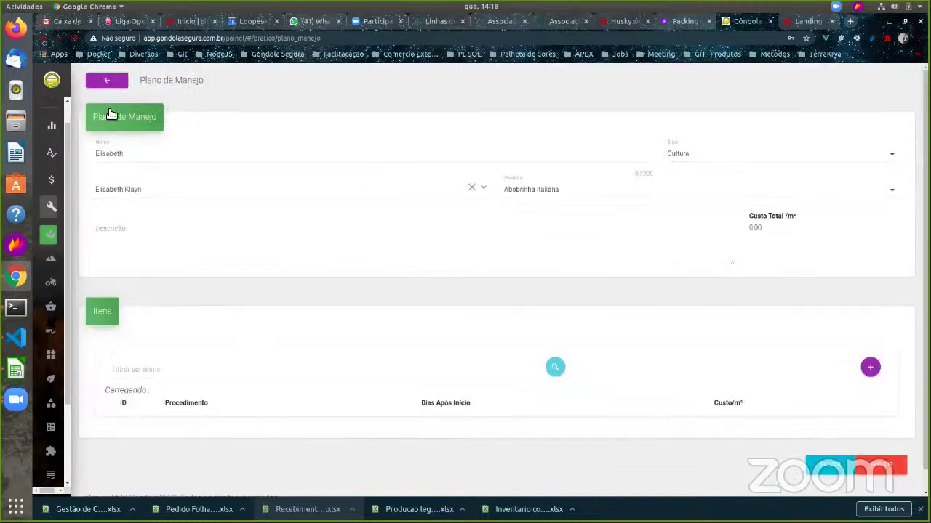
click(107, 80)
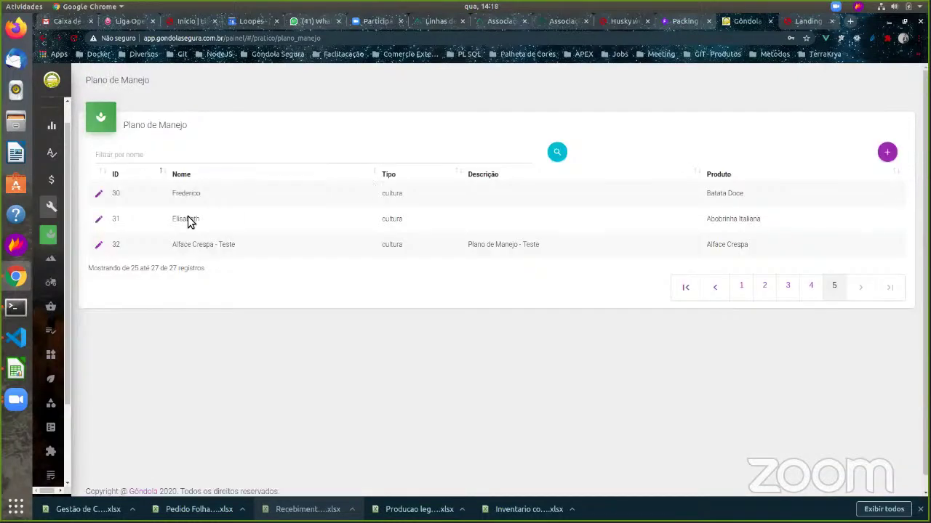
Step: Go to the Cultura section of Gôndola Prático and open the Abobrinha Brasileira crop with ID 2
mouse_move(86, 110)
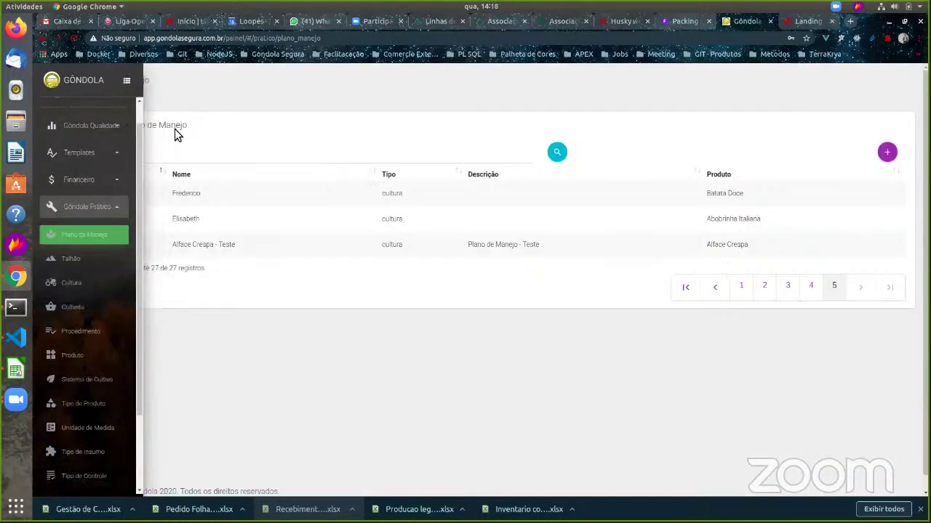
click(98, 282)
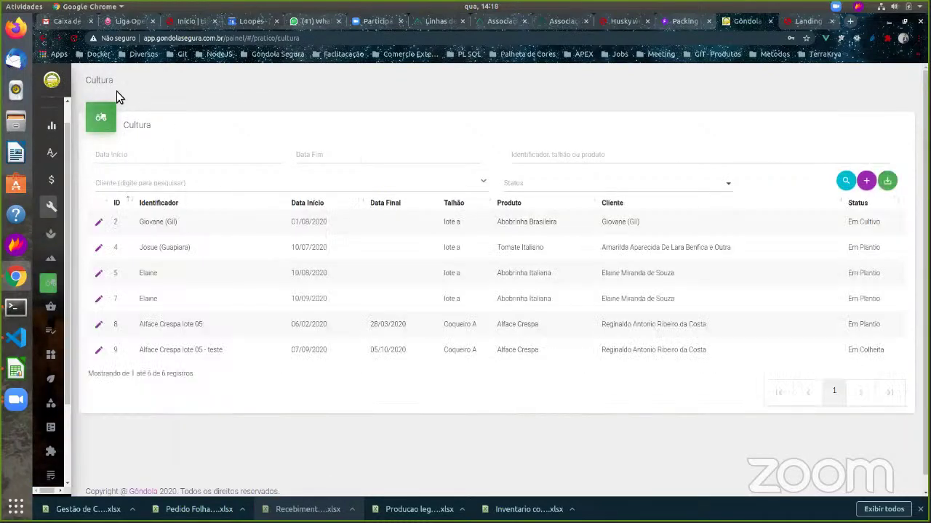
double_click(93, 81)
click(98, 222)
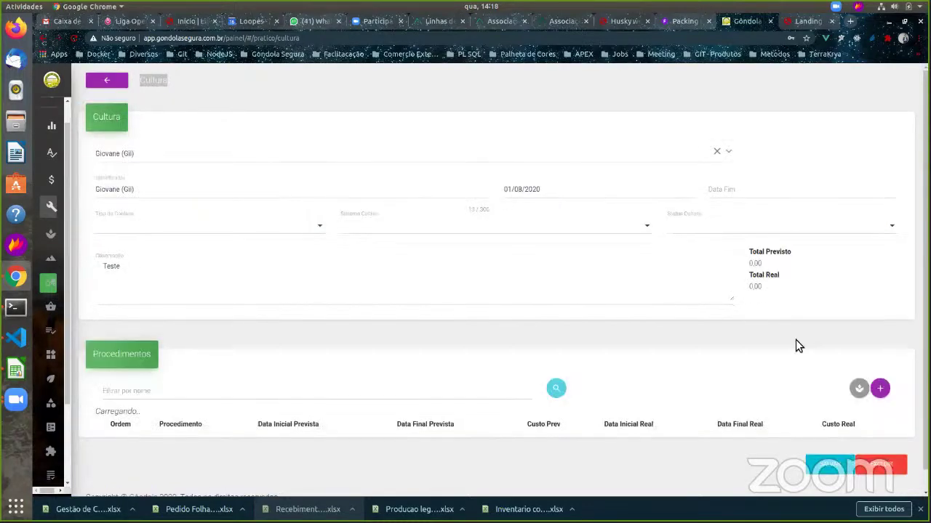
Step: Review the crop's procedures and highlight its Total Previsto value
scroll(790, 341, down, 3)
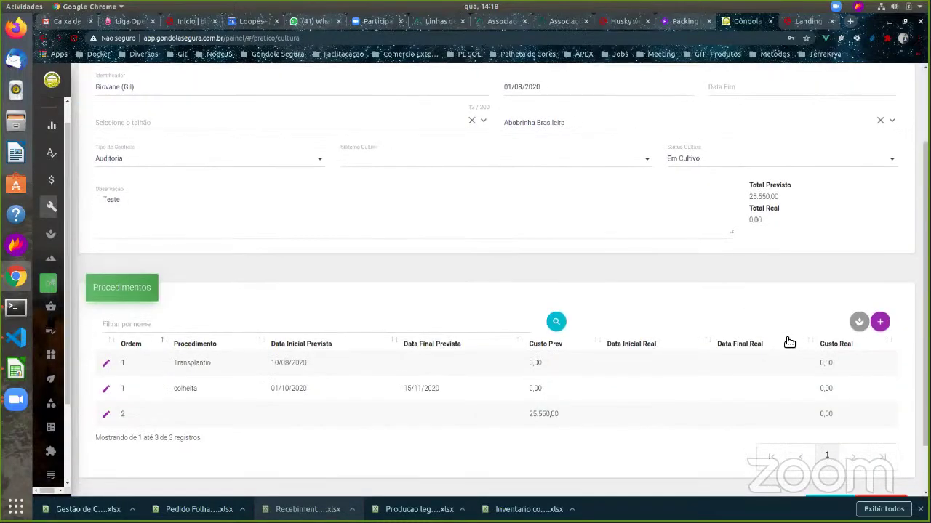
scroll(778, 251, up, 1)
drag(752, 212, 777, 221)
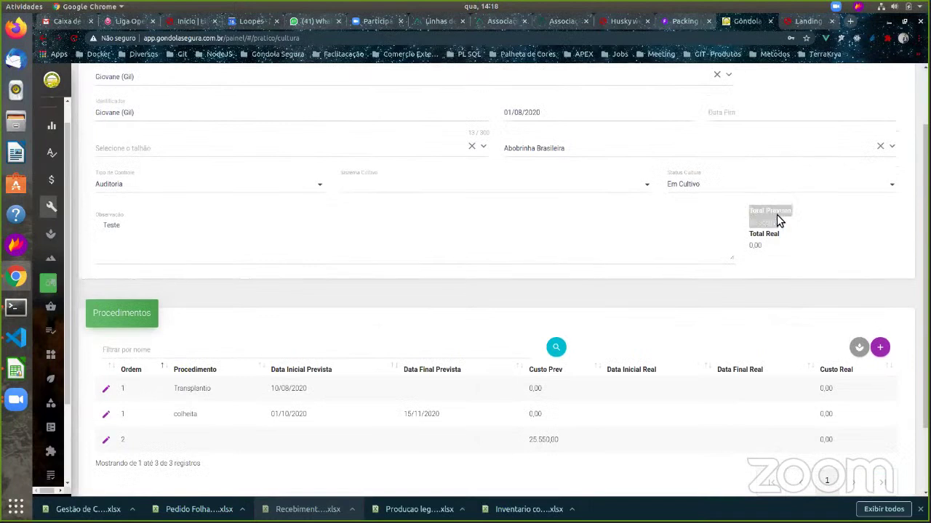
click(778, 220)
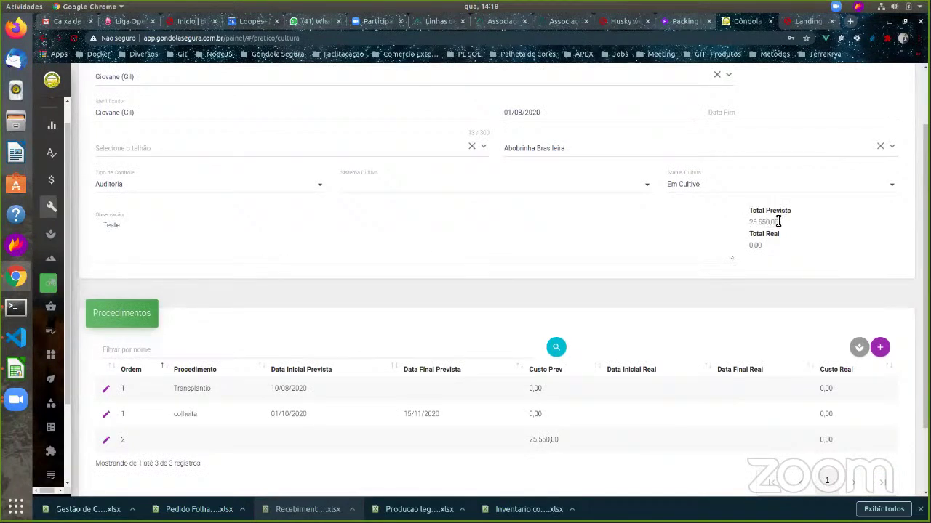
drag(752, 210, 780, 227)
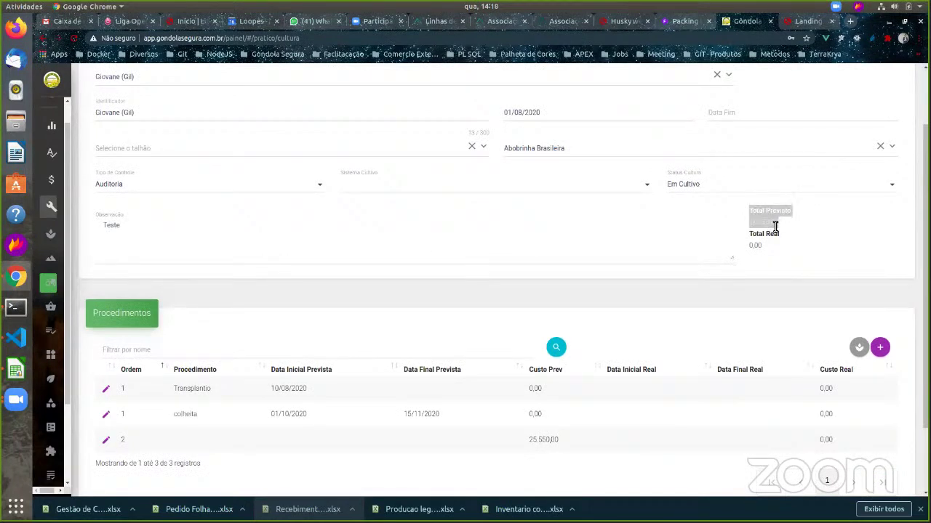
double_click(768, 223)
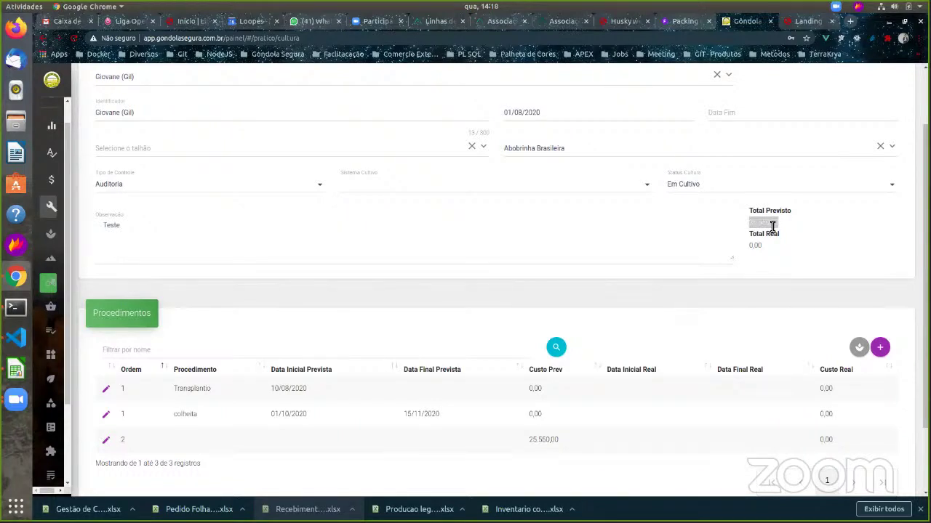
Step: View the plans offered under Importar Plano de Manejo for the crop's procedures, and close the list without importing
scroll(778, 245, down, 1)
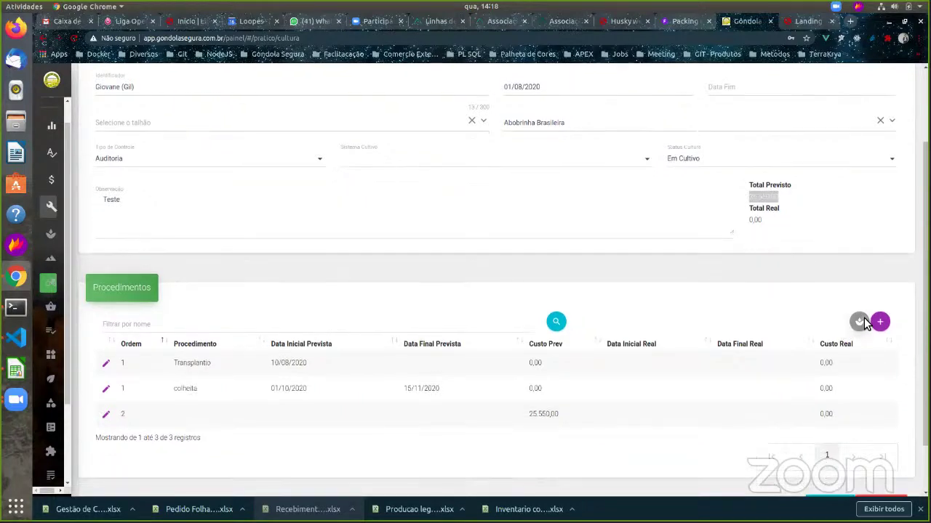
click(863, 320)
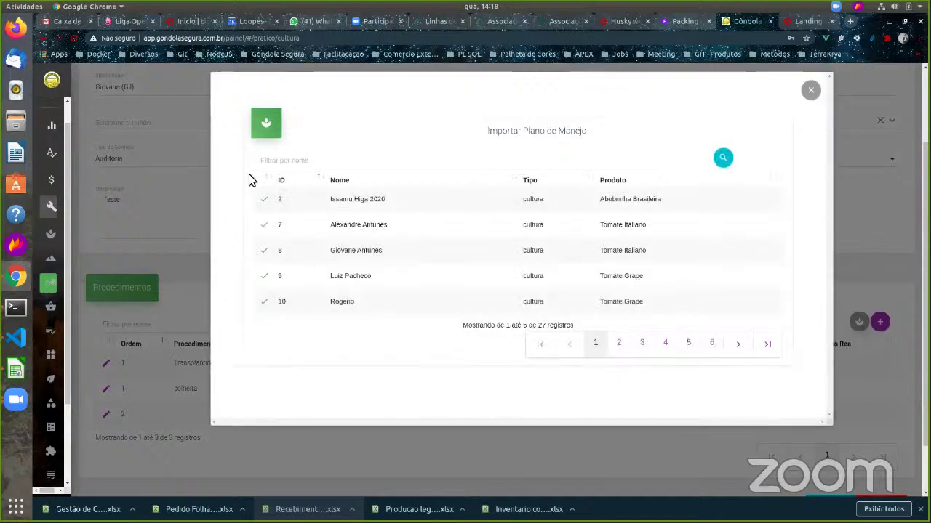
click(811, 92)
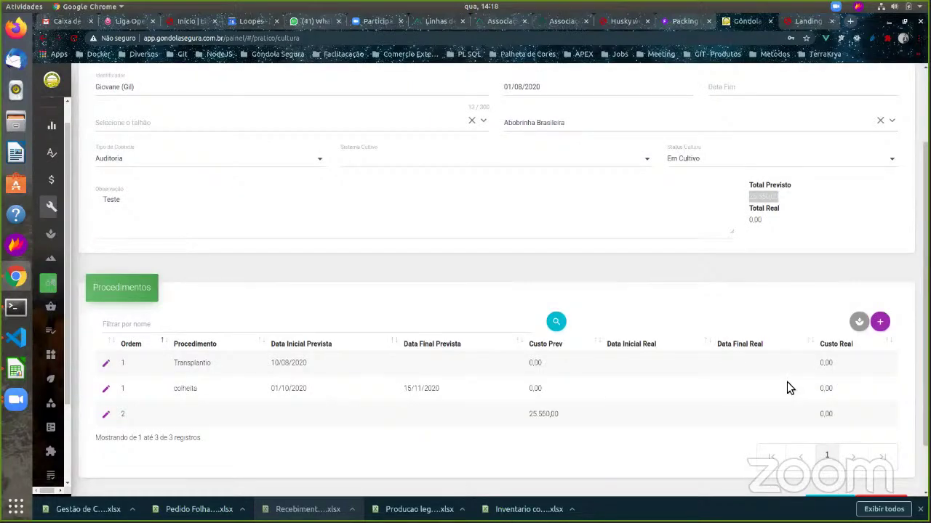
Step: Open the Transplantio procedure and inspect its Qtde Real, Custo Real, Data Final Prevista, Data Inicial Real and Data Final Real fields
click(107, 363)
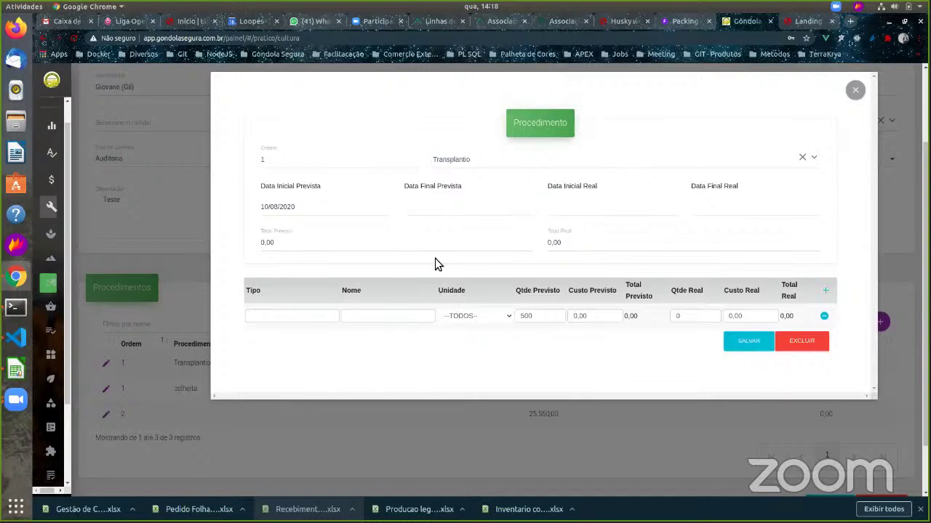
click(697, 318)
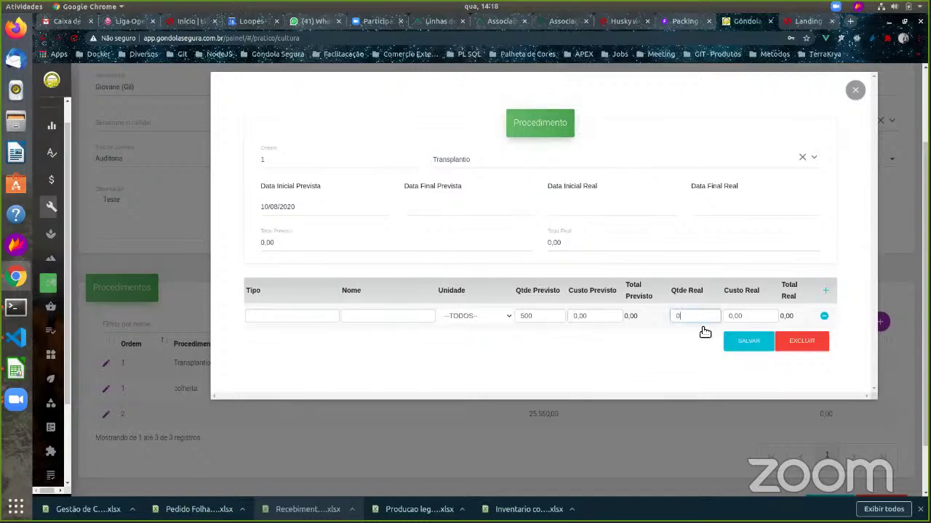
click(743, 316)
click(446, 209)
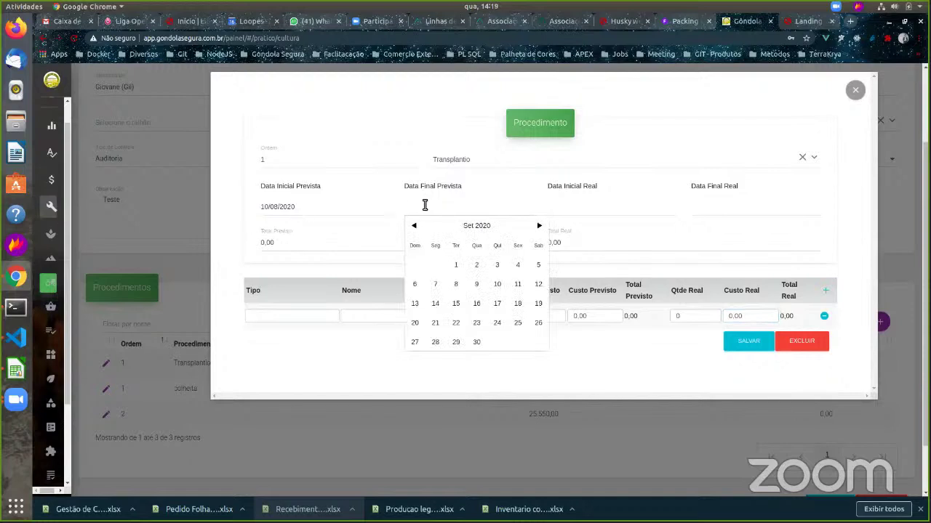
click(573, 207)
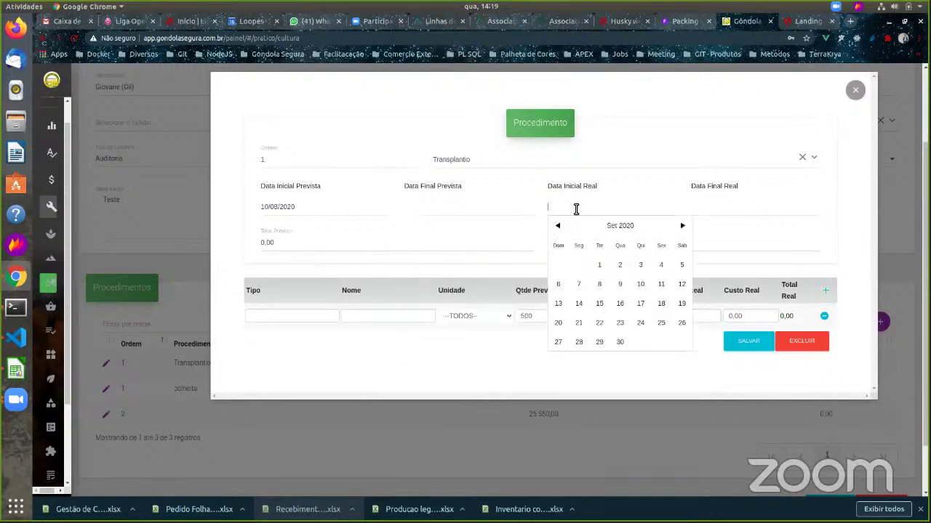
click(710, 209)
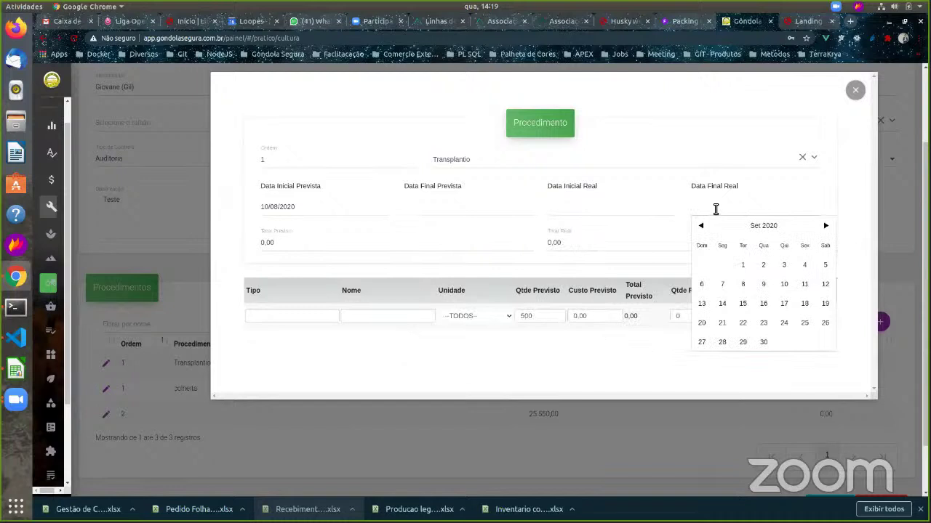
Step: Examine the Transplantio procedure's Total Previsto, Total Real, Qtde Real and Custo Real fields, and close it without saving
click(397, 244)
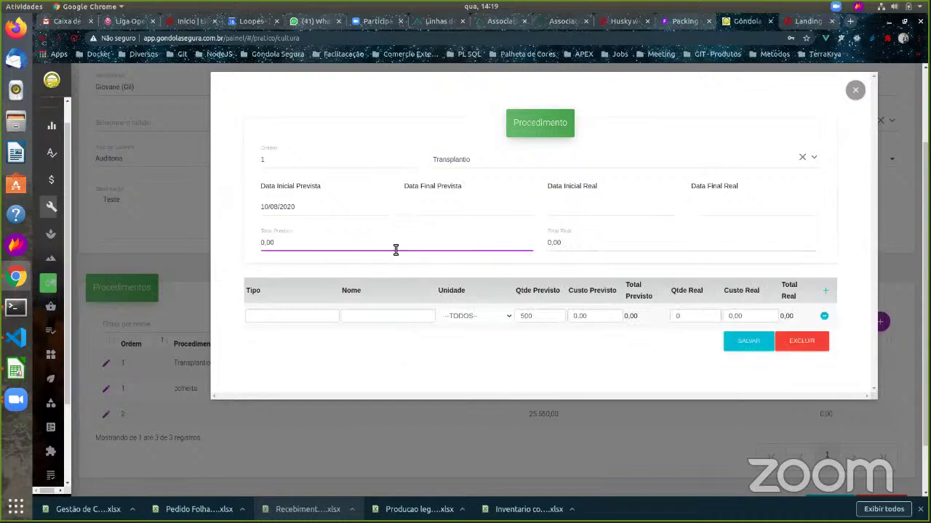
drag(281, 247, 257, 245)
click(569, 246)
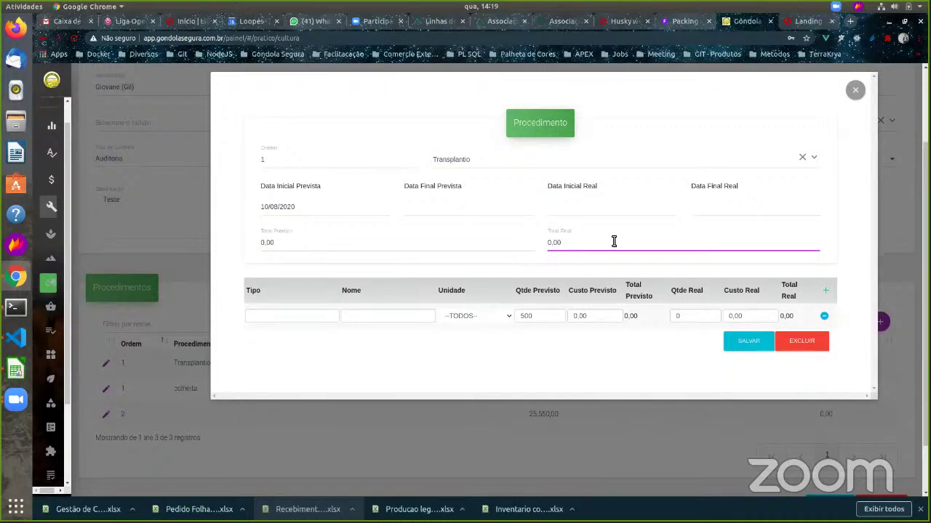
click(702, 318)
click(745, 316)
click(702, 318)
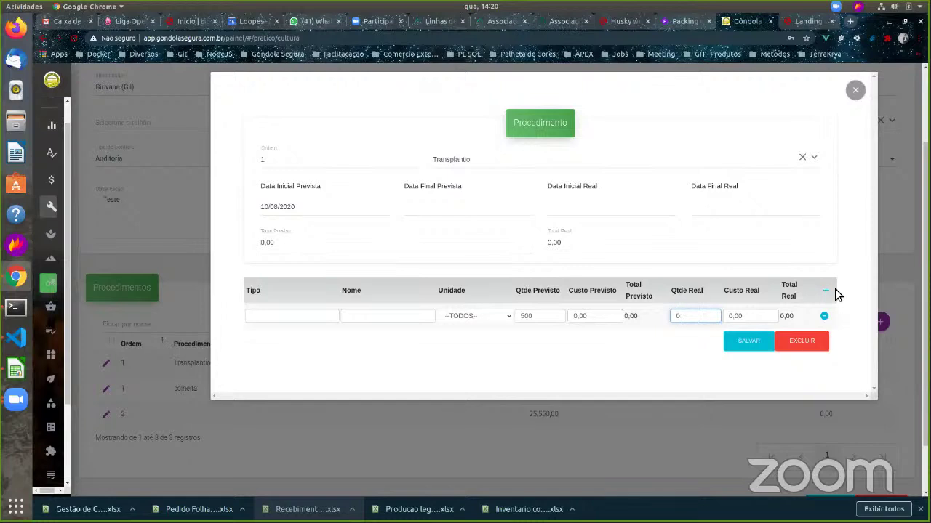
scroll(835, 289, up, 3)
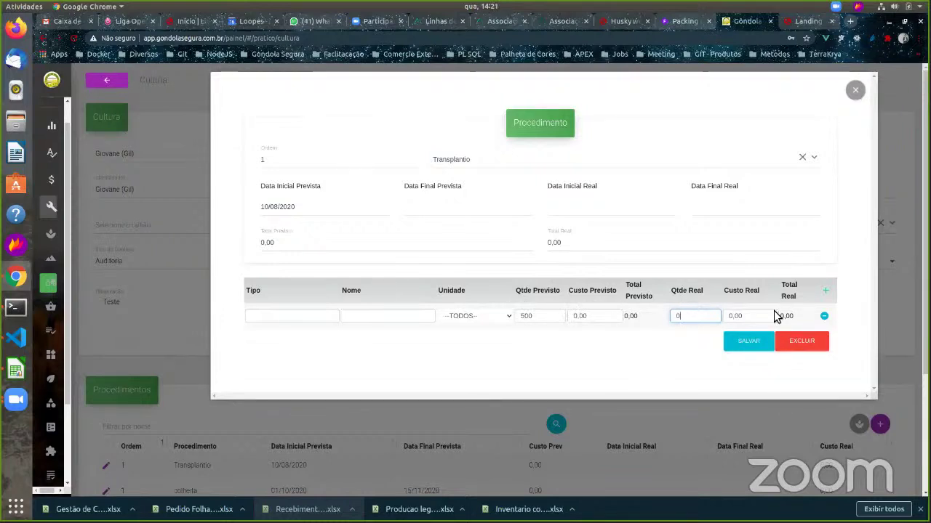
click(882, 244)
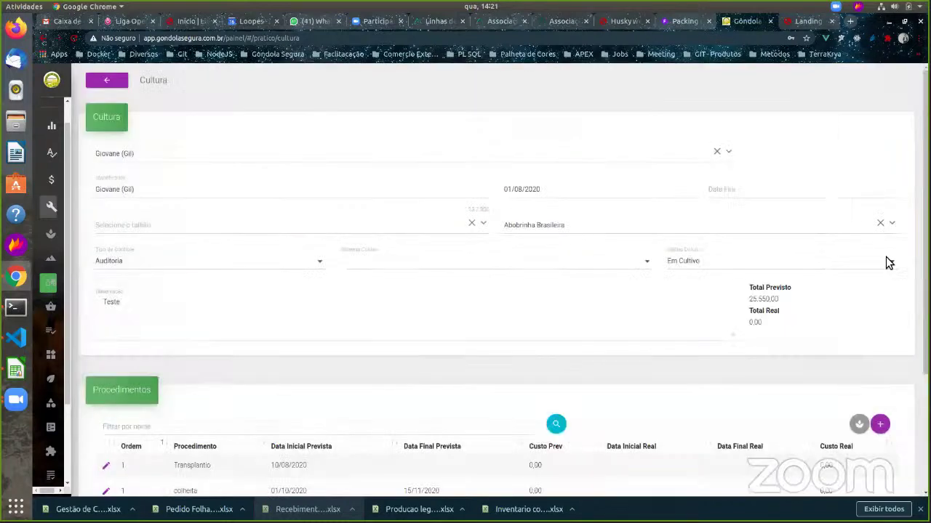
Step: Return to the Cultura list, reopen the Abobrinha Brasileira crop with ID 2, and go back to the list
scroll(390, 274, down, 2)
scroll(506, 308, up, 2)
click(108, 80)
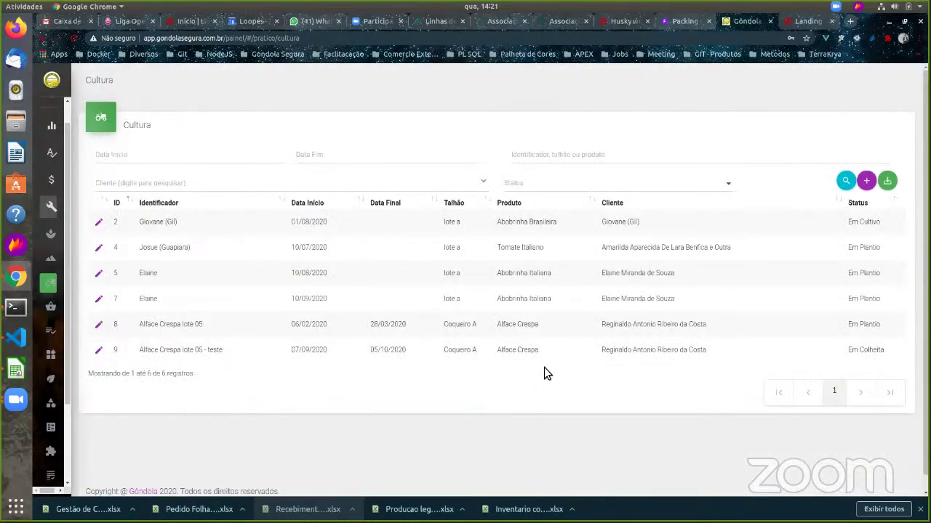
click(99, 225)
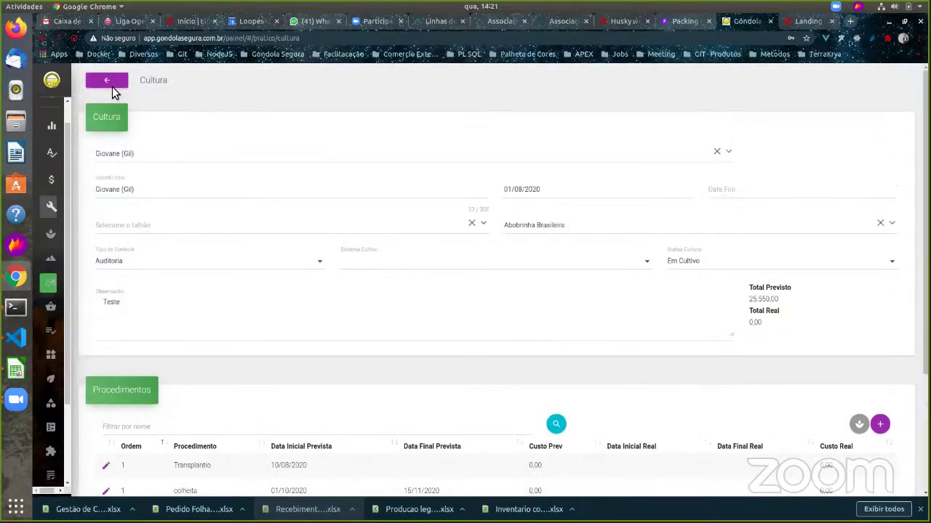
click(112, 85)
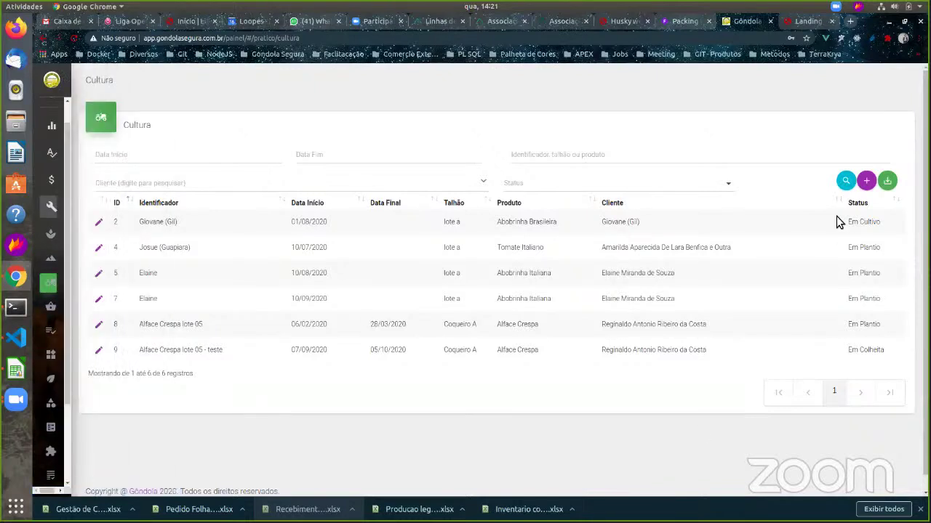
Step: Compare the Status values of the crops in the Cultura list, highlighting those of the crops with ID 2, 5 and 9
triple_click(847, 223)
triple_click(853, 275)
triple_click(869, 223)
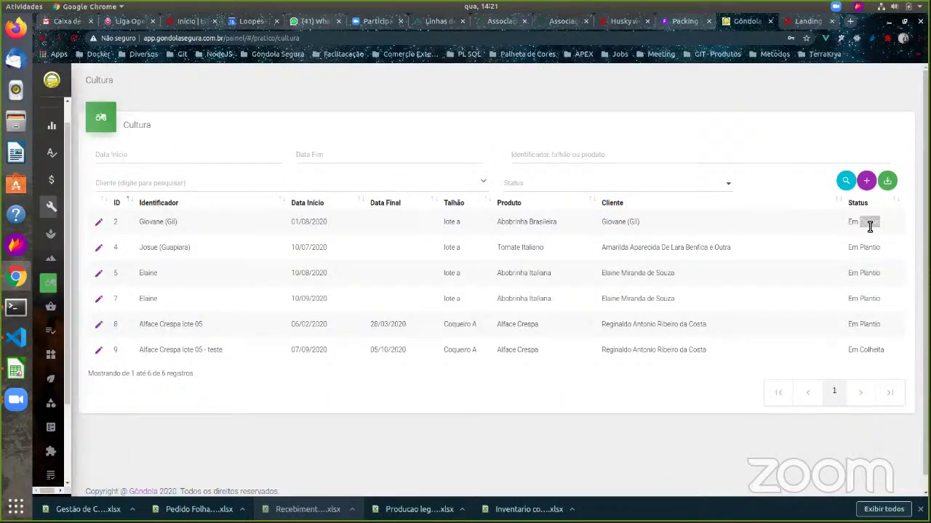
triple_click(877, 350)
Step: Open the Alface Crespa lote 05 - teste crop with ID 9 and bring its totals and procedures into view
click(98, 350)
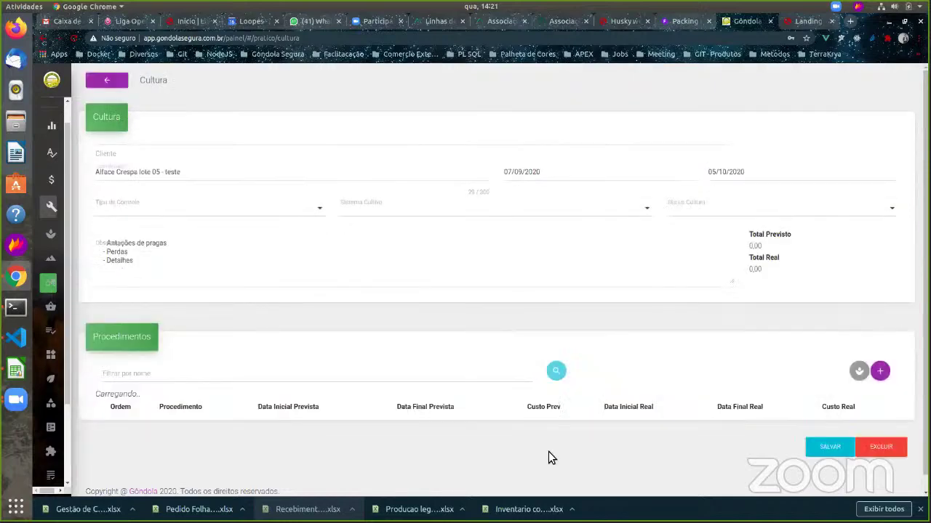
scroll(800, 405, down, 1)
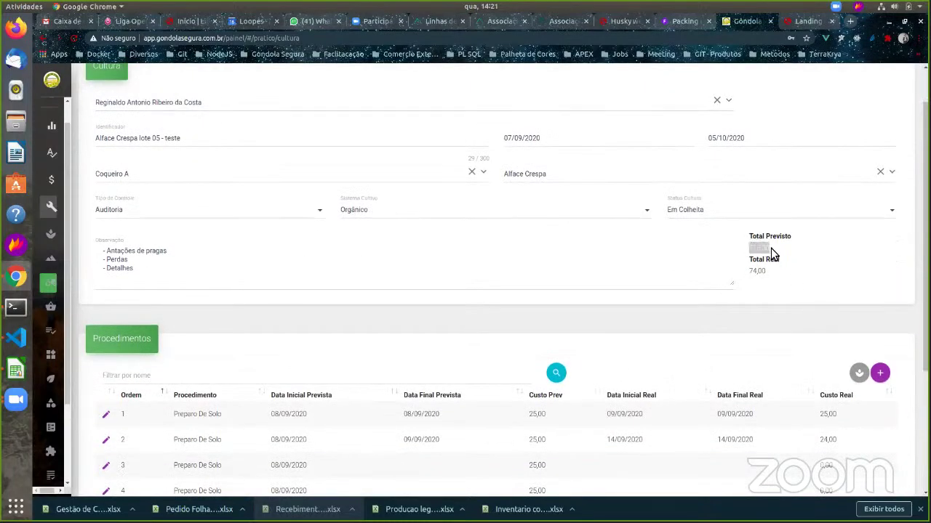
Step: Examine the crop's Total Real and its procedures' expected and real costs, and return to the Cultura list
drag(751, 271, 766, 274)
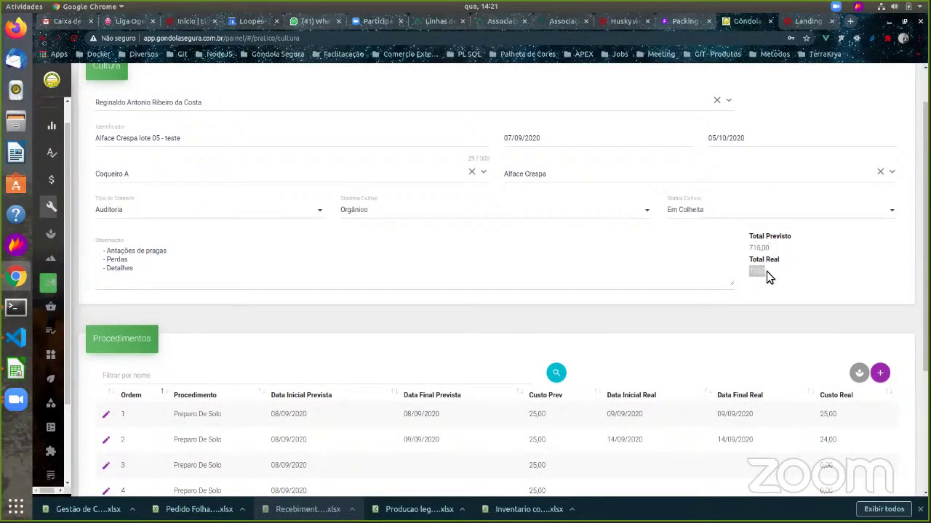
scroll(768, 273, down, 3)
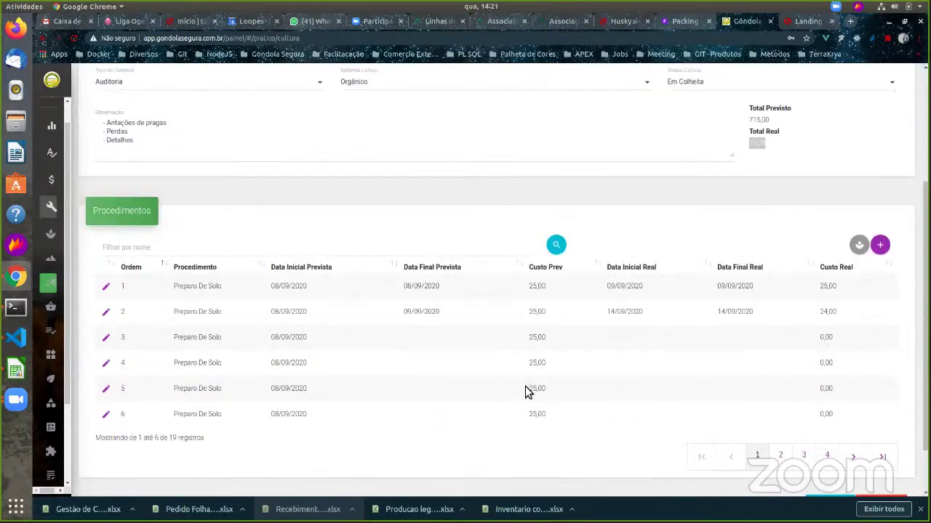
scroll(669, 342, up, 4)
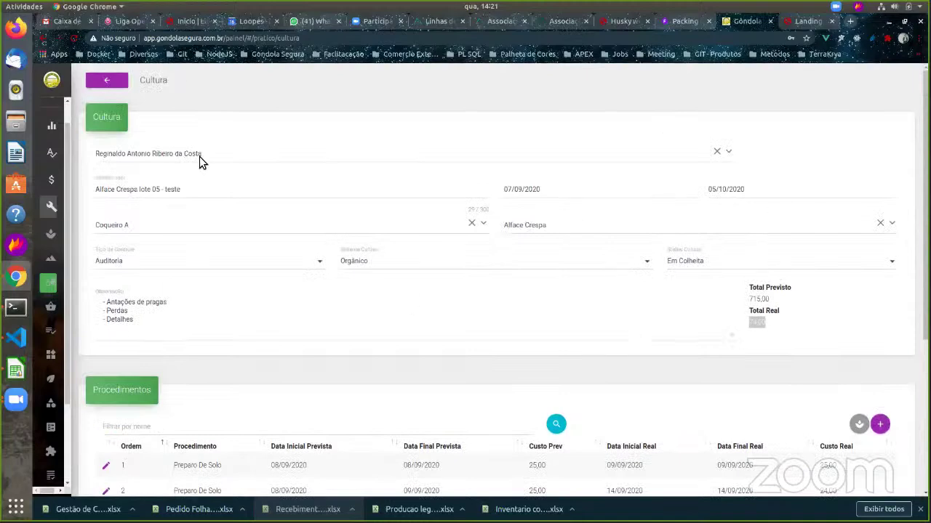
click(109, 81)
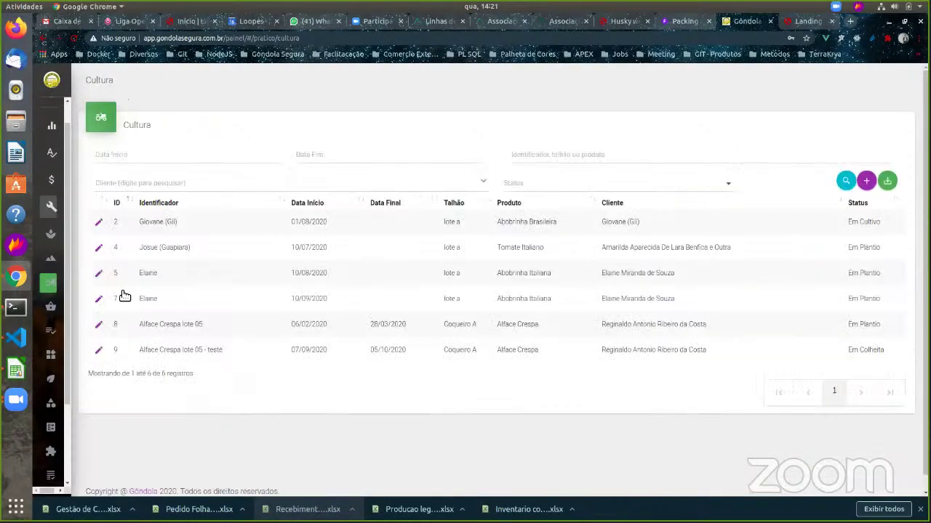
Step: Open the Colheita record with ID 3 and examine its Quantidade and the crops offered for its client
click(83, 311)
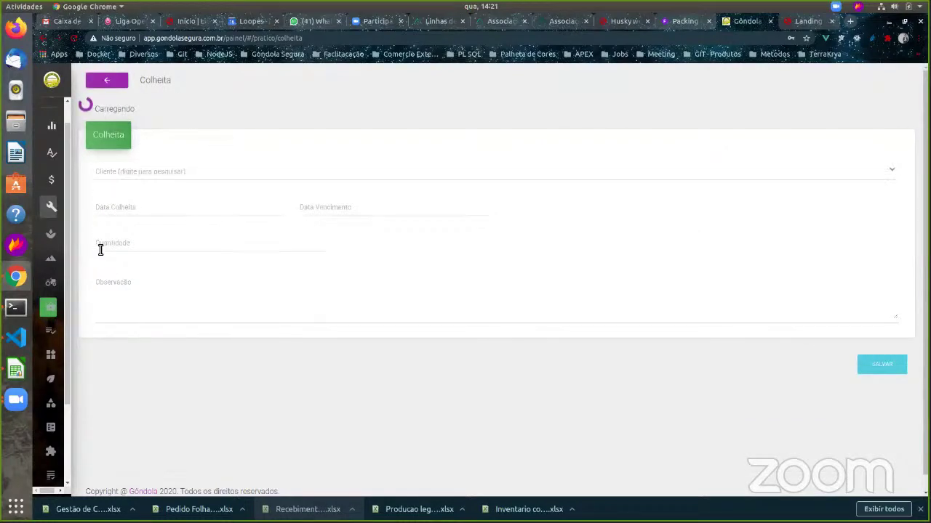
click(702, 230)
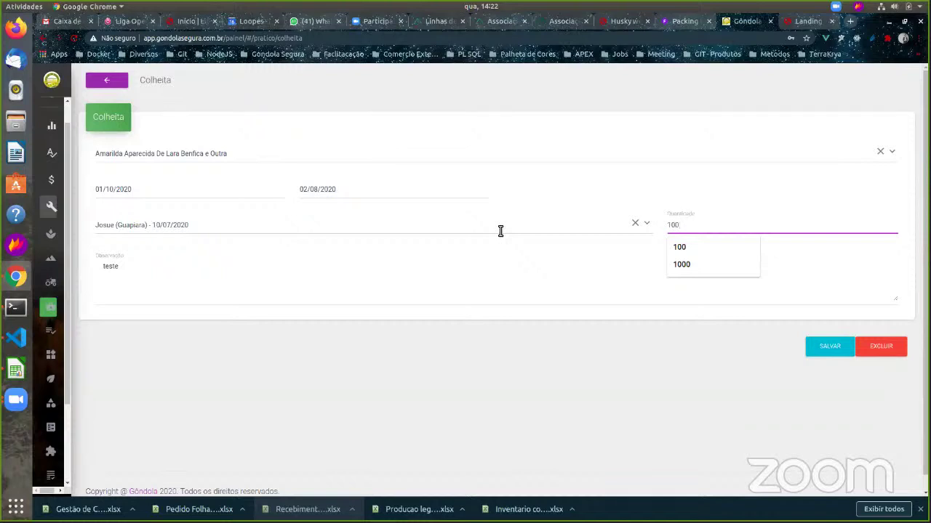
click(649, 225)
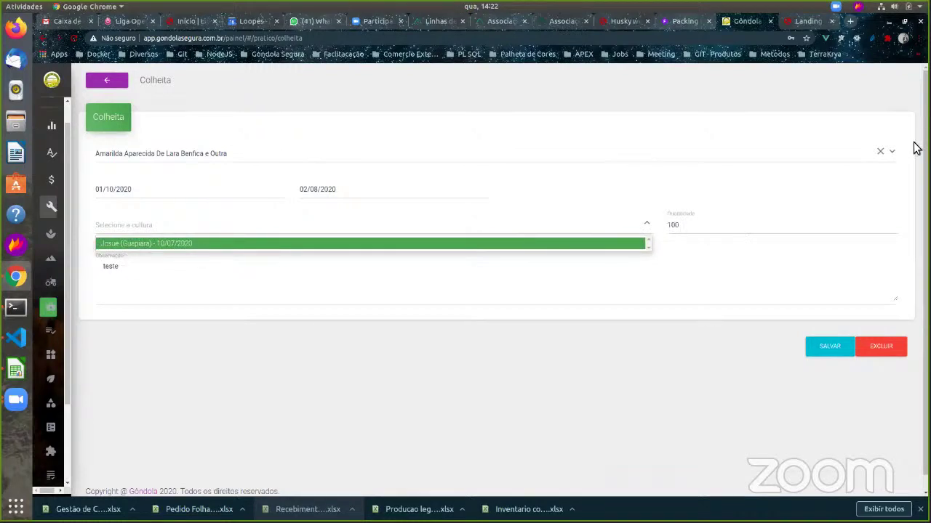
Step: Try two other clients on the harvest record to compare the crops each one offers, and return to the Colheita list without saving
click(894, 154)
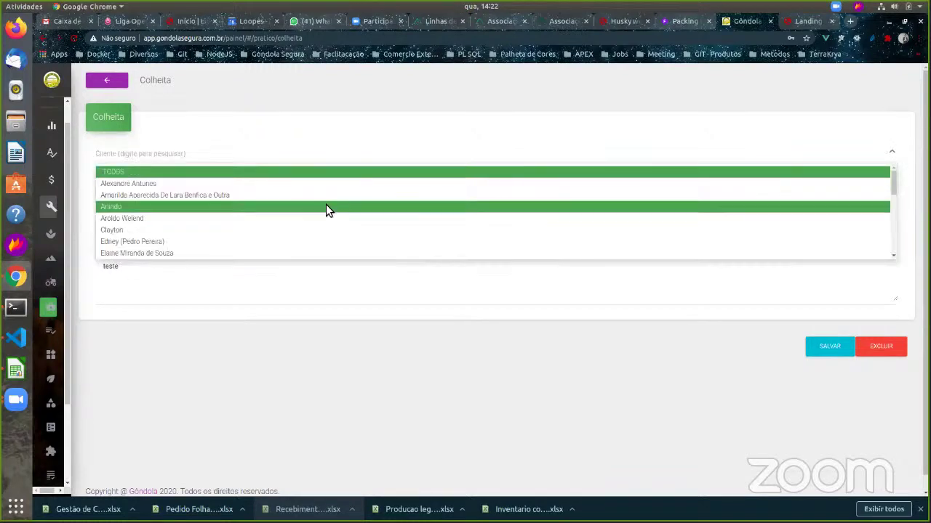
click(327, 208)
click(645, 227)
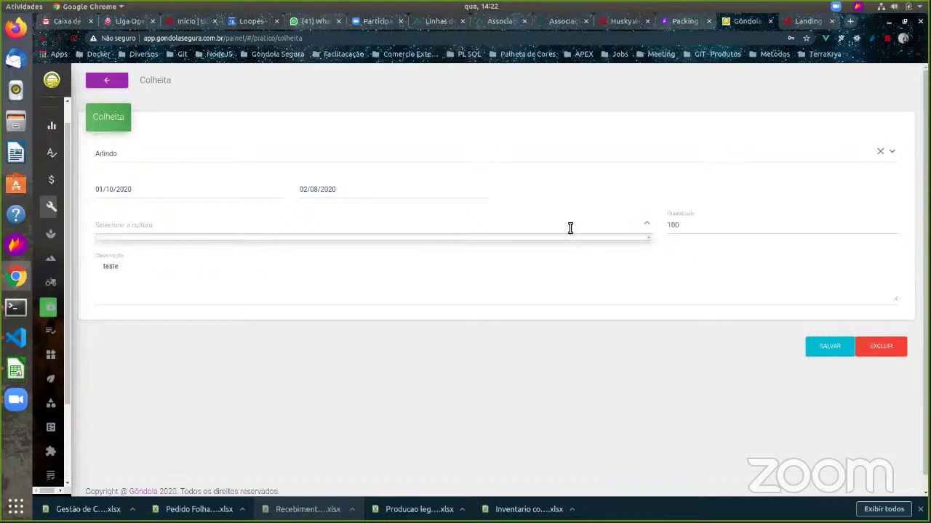
click(894, 154)
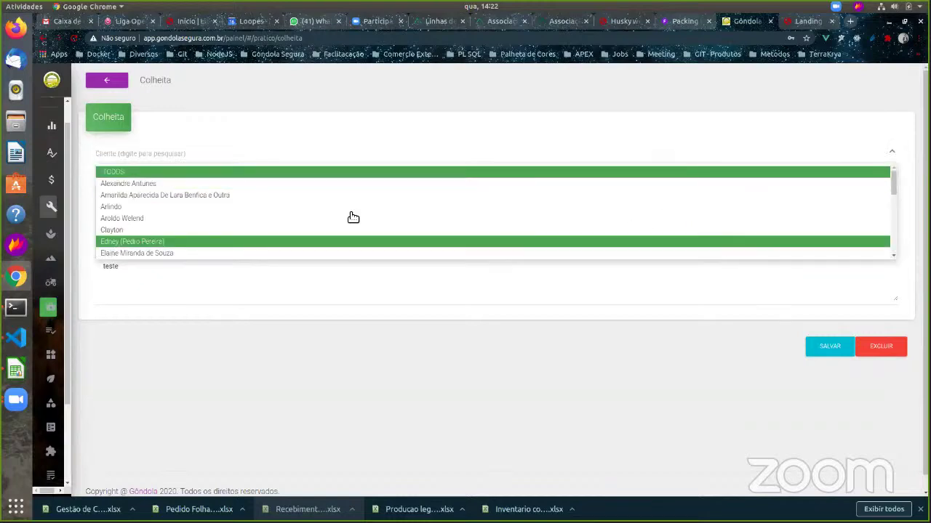
scroll(280, 228, down, 5)
click(260, 233)
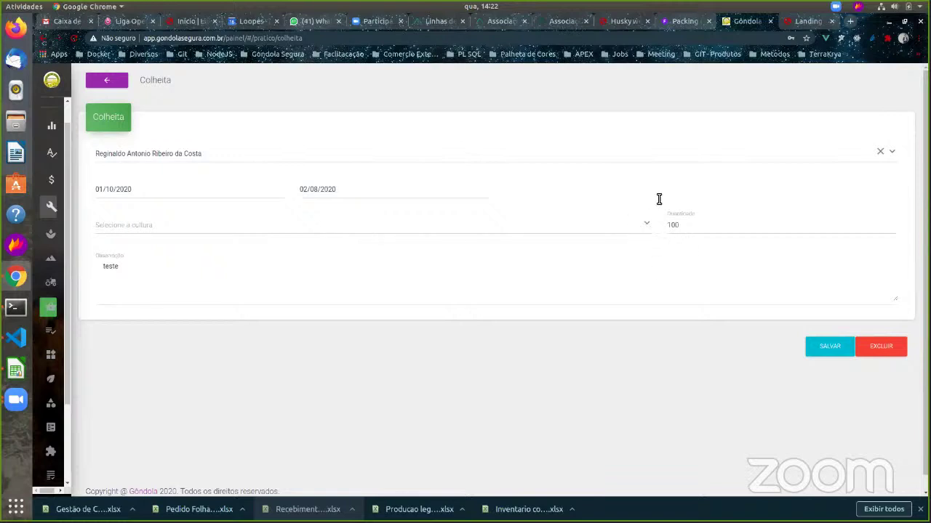
click(647, 225)
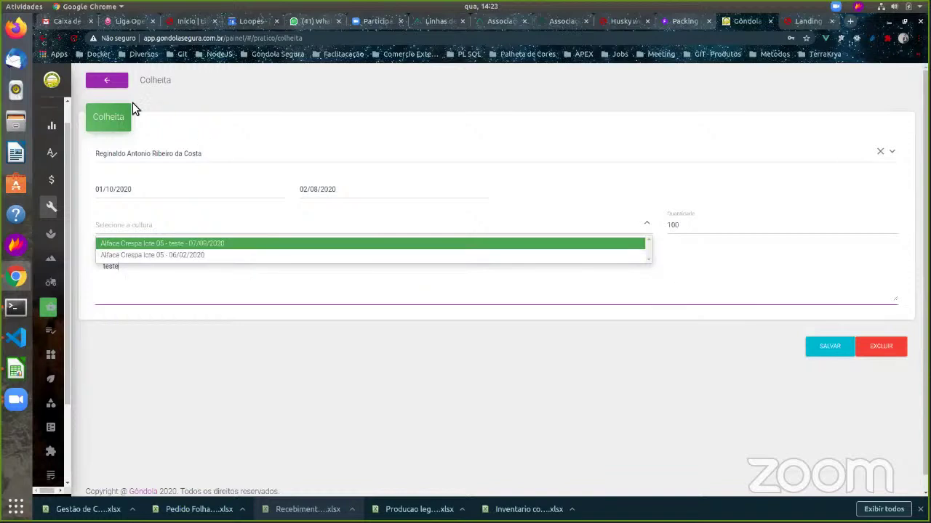
click(114, 80)
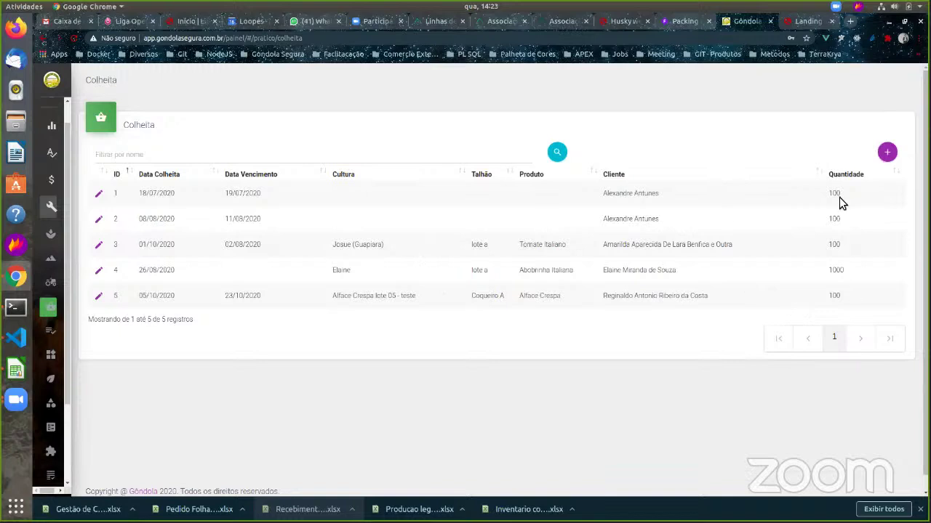
Step: Compare the Quantidade values in the Colheita list, highlighting also the Talhão and Produto of the harvest with ID 4
double_click(834, 218)
mouse_move(63, 308)
double_click(479, 269)
double_click(561, 270)
double_click(835, 271)
double_click(552, 276)
double_click(535, 272)
shift+click(551, 271)
double_click(836, 272)
double_click(833, 245)
drag(831, 250, 773, 263)
click(848, 272)
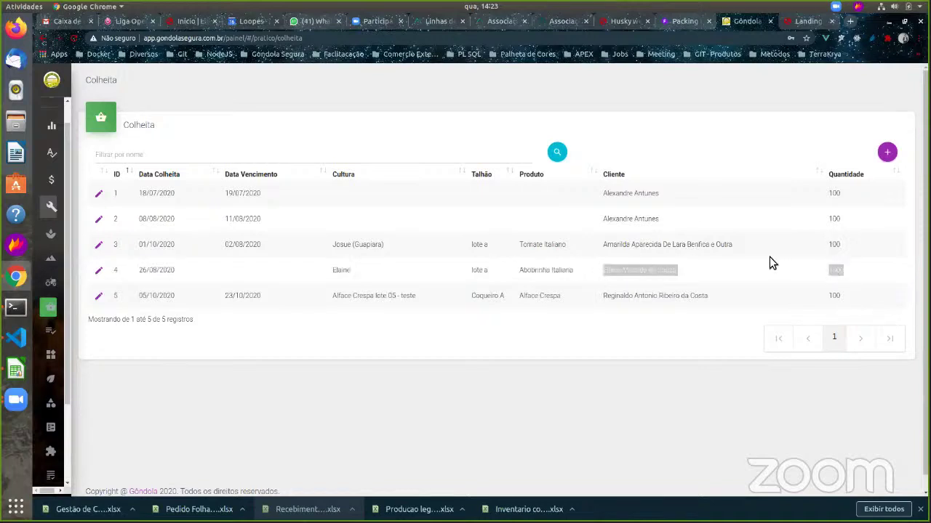
Step: Highlight the Produto values of the harvests with ID 3 and 4 in the Colheita list
triple_click(536, 247)
click(554, 269)
triple_click(554, 270)
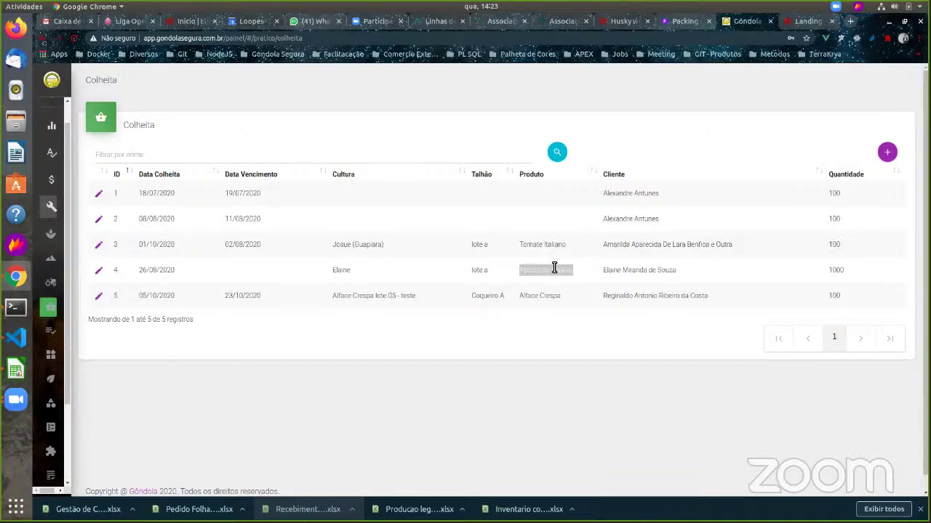
shift+click(550, 269)
double_click(565, 270)
triple_click(526, 270)
Step: Open the Financeiro shipment (Remessa) with ID 1 and examine its items and the Gatilho Financeiro section
mouse_move(64, 200)
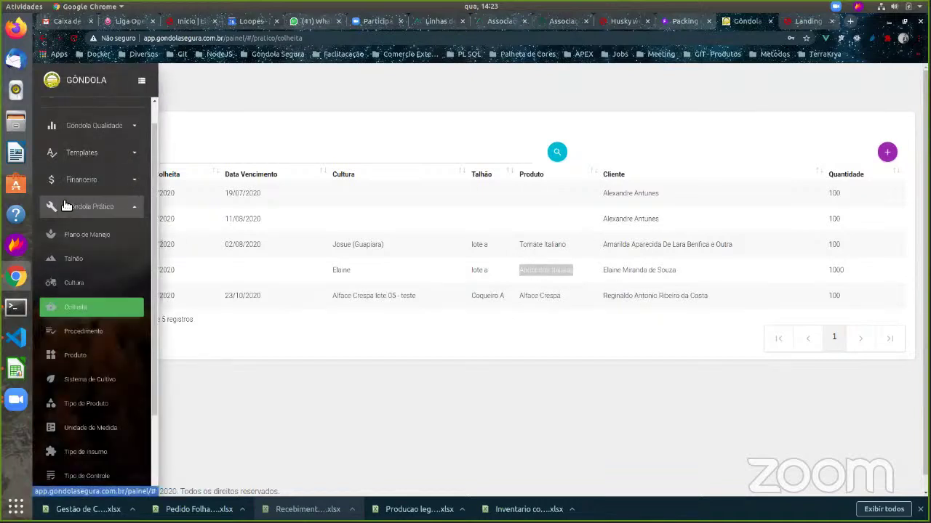
click(91, 180)
click(77, 233)
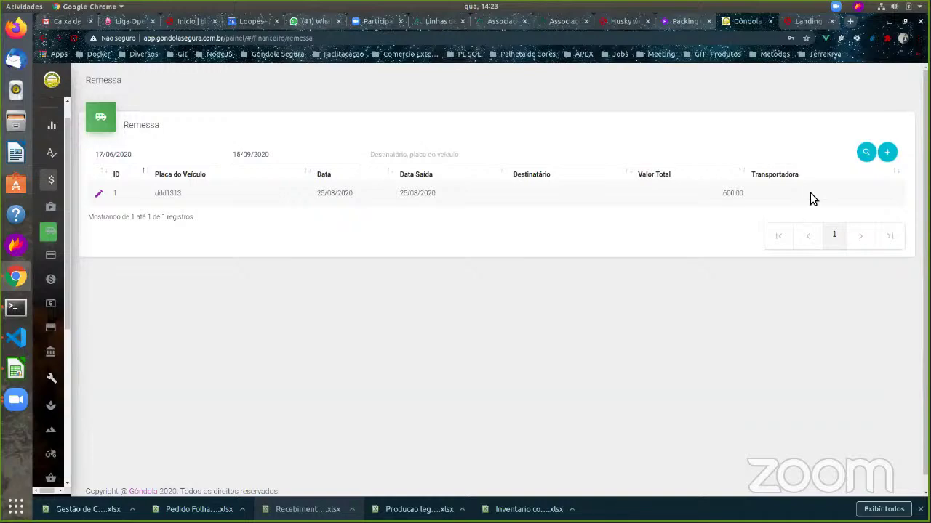
click(99, 193)
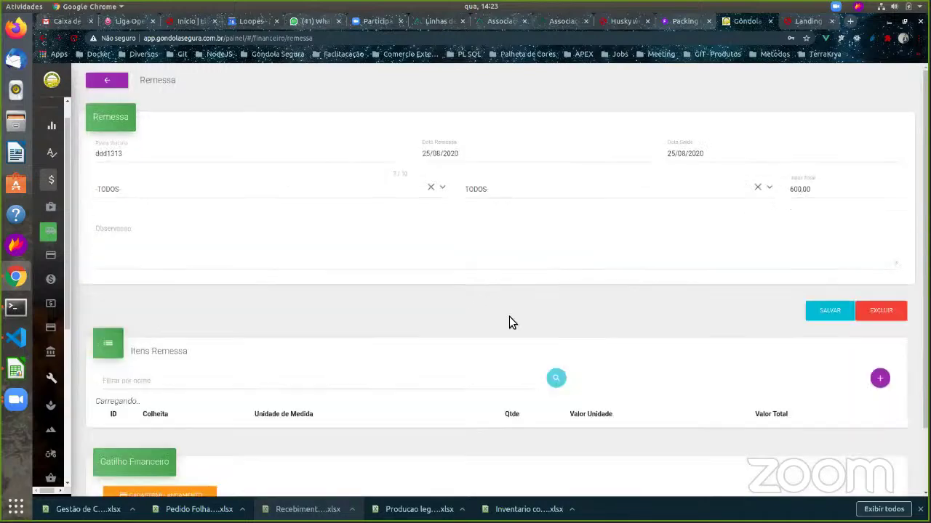
scroll(637, 387, down, 3)
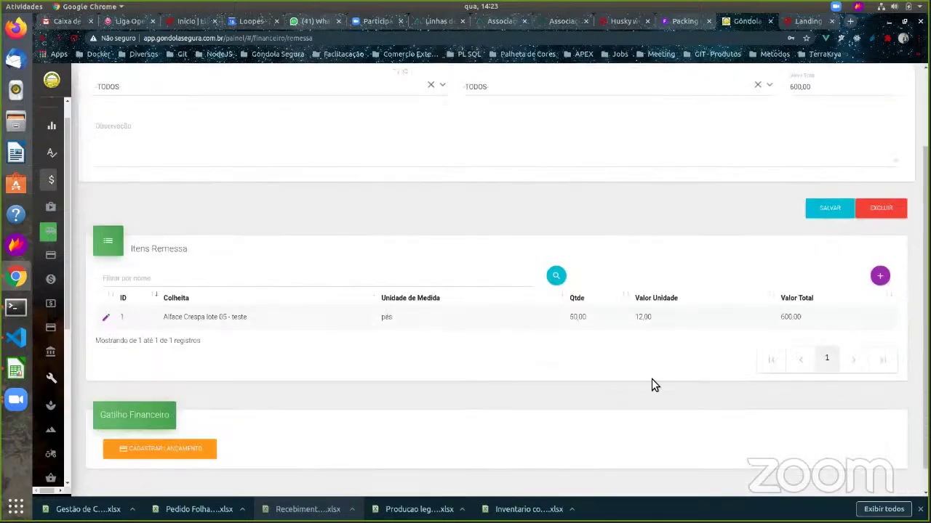
scroll(645, 367, up, 3)
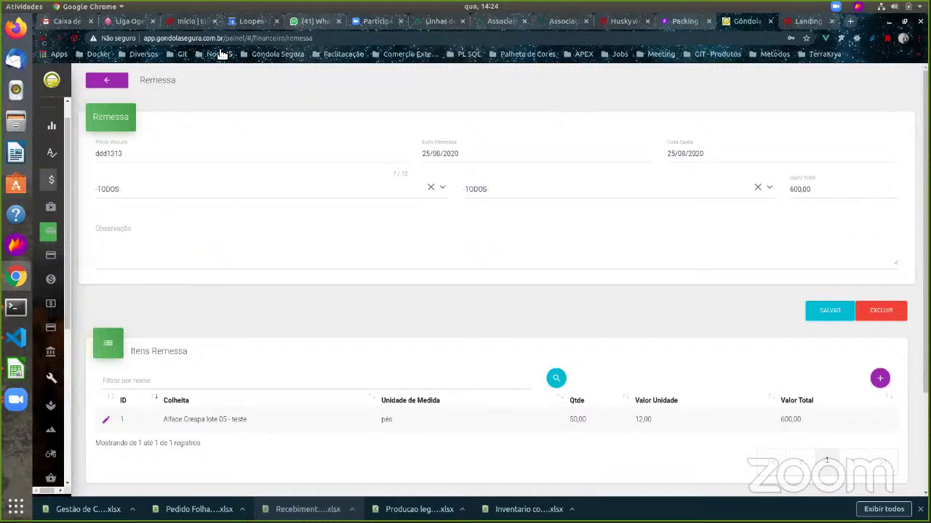
Step: Return to the Remessa list, reopen the shipment with ID 1 and highlight its vehicle plate
click(118, 80)
click(102, 195)
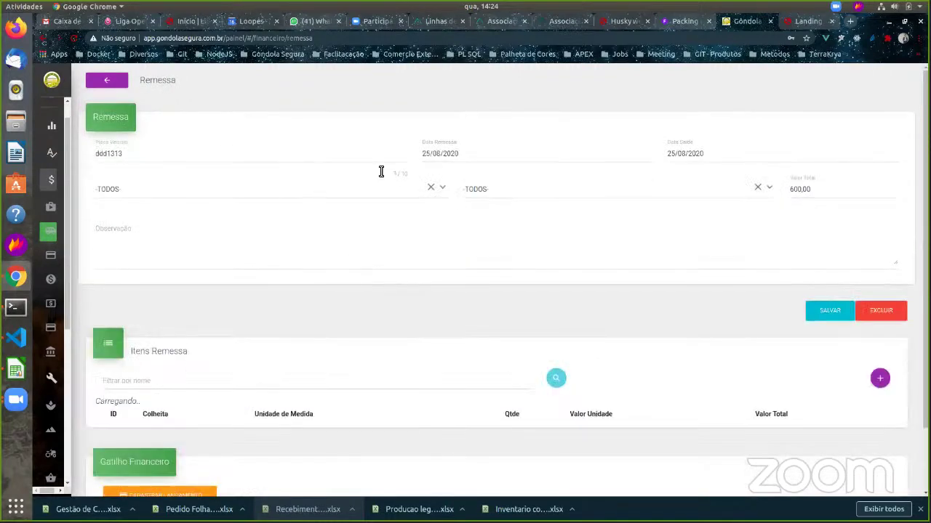
double_click(135, 153)
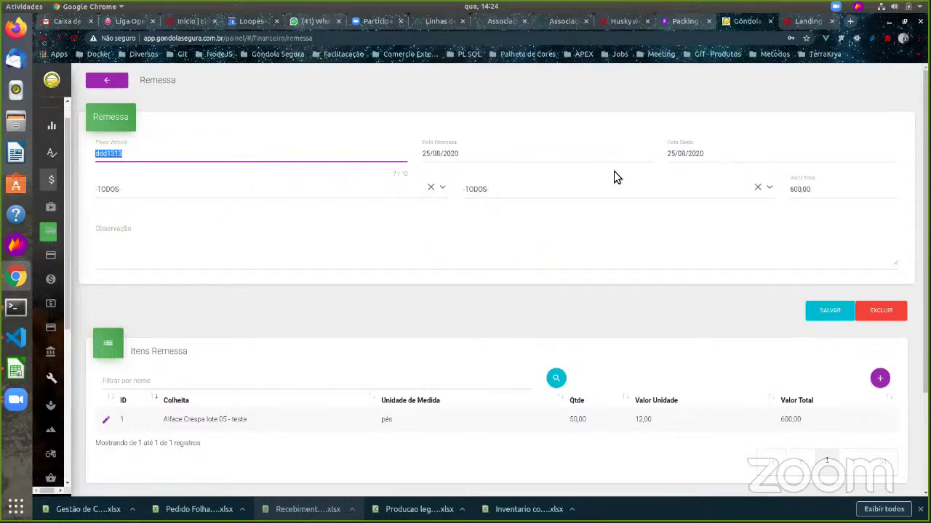
Step: Select the only registered person offered as both the shipment's Destinatário and its Transportadora
click(443, 190)
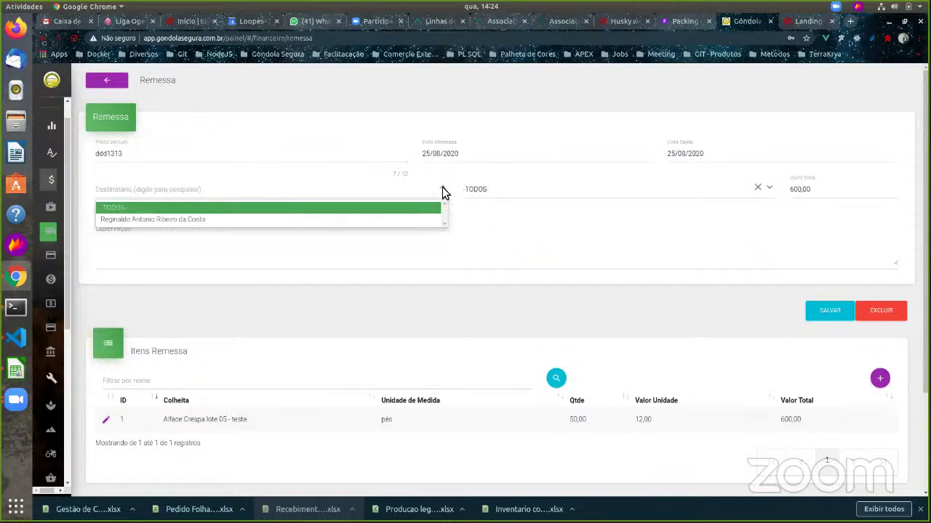
click(388, 219)
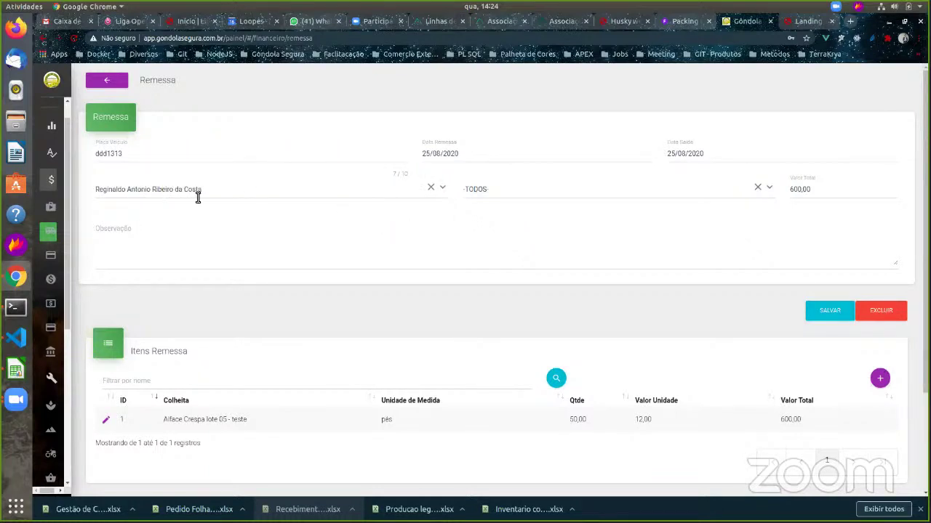
drag(100, 188, 231, 197)
click(174, 189)
click(757, 188)
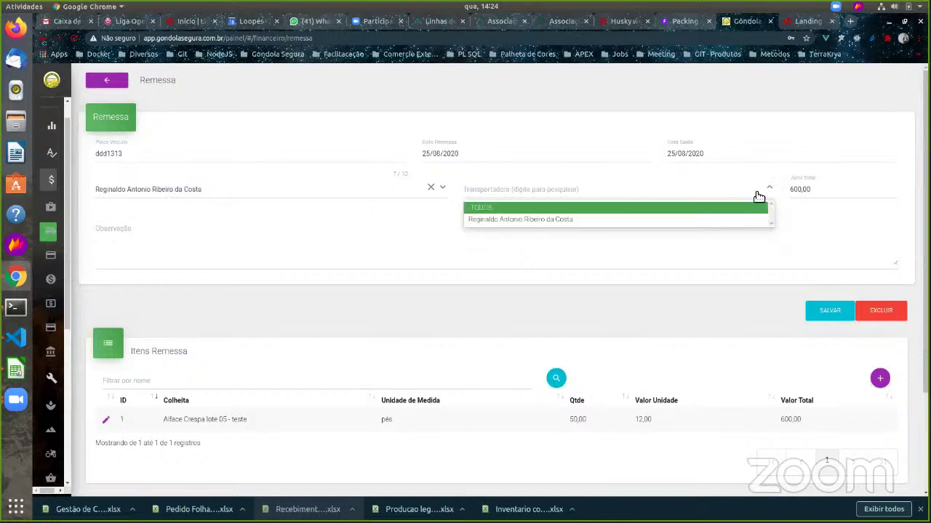
click(557, 219)
Step: Highlight the shipment's Destinatário and Transportadora alternately to compare the two roles
triple_click(152, 189)
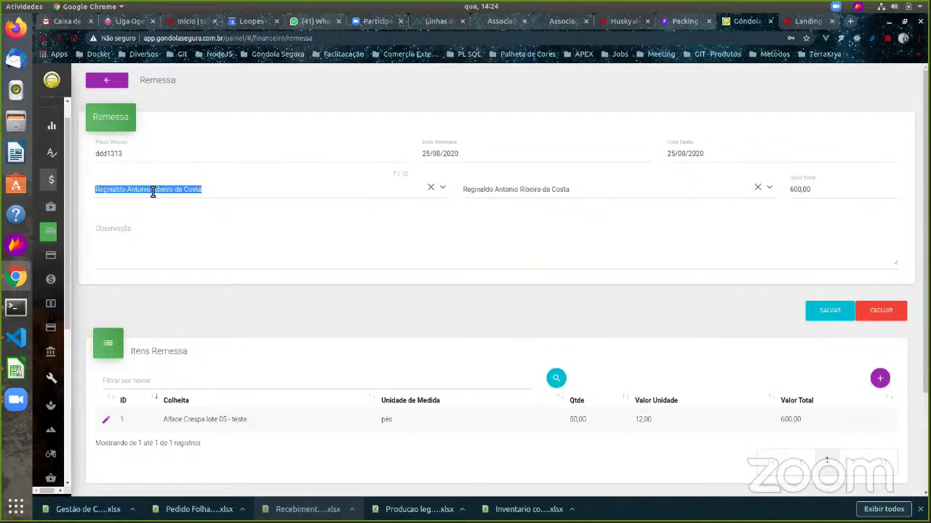
triple_click(503, 192)
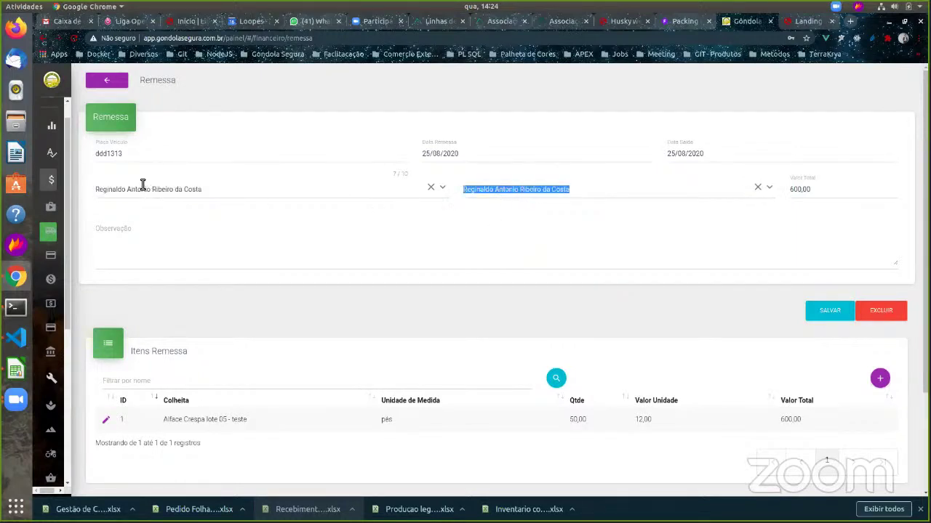
triple_click(140, 189)
triple_click(504, 191)
triple_click(166, 191)
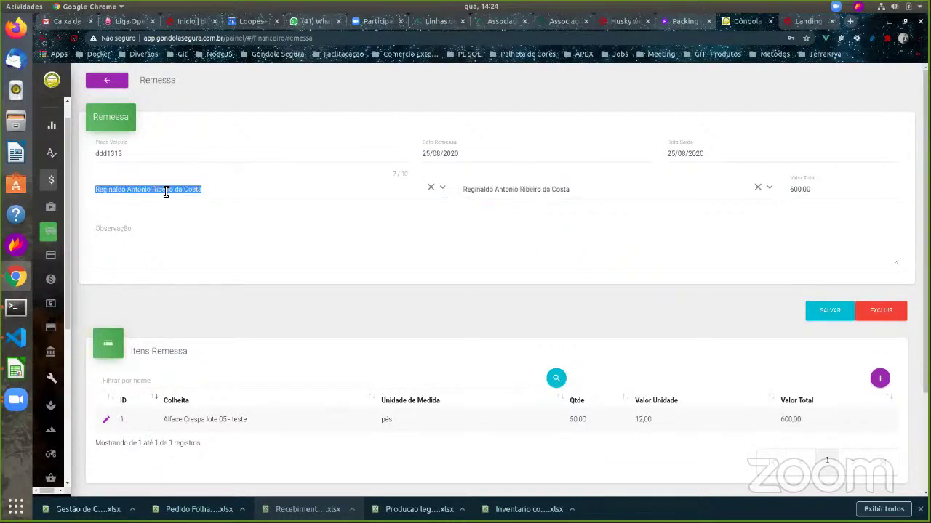
triple_click(490, 192)
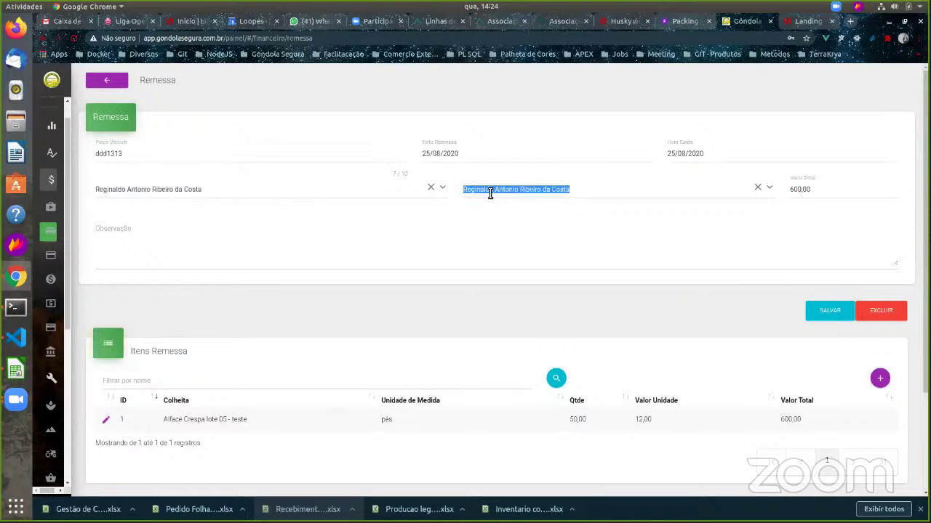
Step: Start a new shipment item for the harvest ABOBRINHA ITALIANA - 26/08/2020 with KG as its unit of measure
scroll(670, 272, down, 1)
click(880, 329)
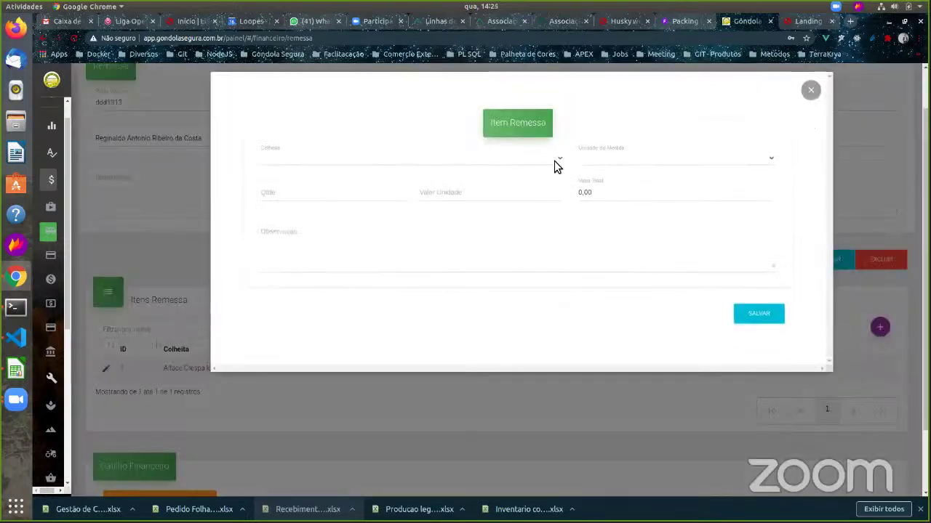
click(561, 160)
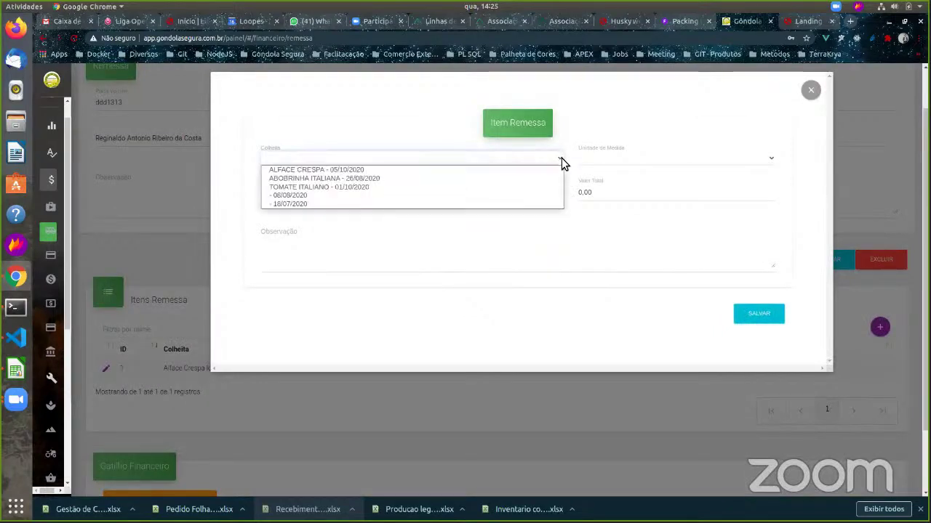
click(384, 179)
click(735, 160)
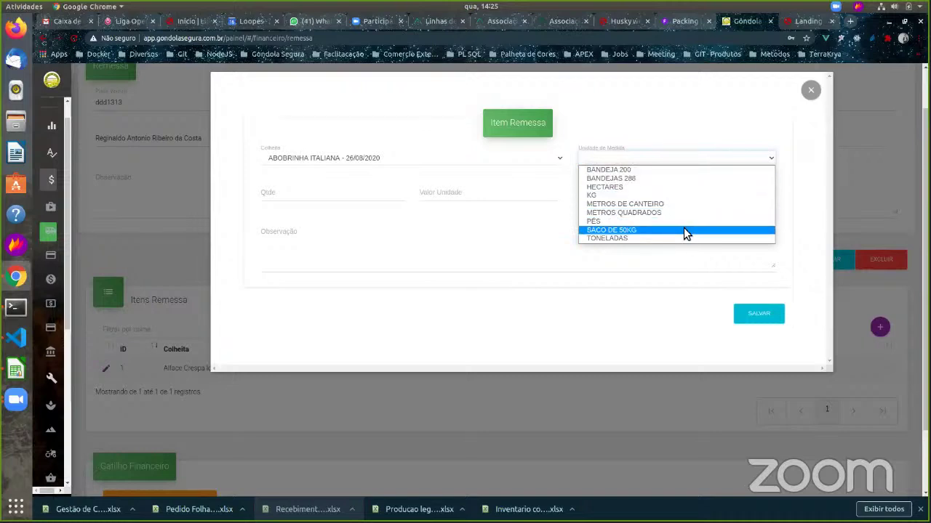
click(676, 195)
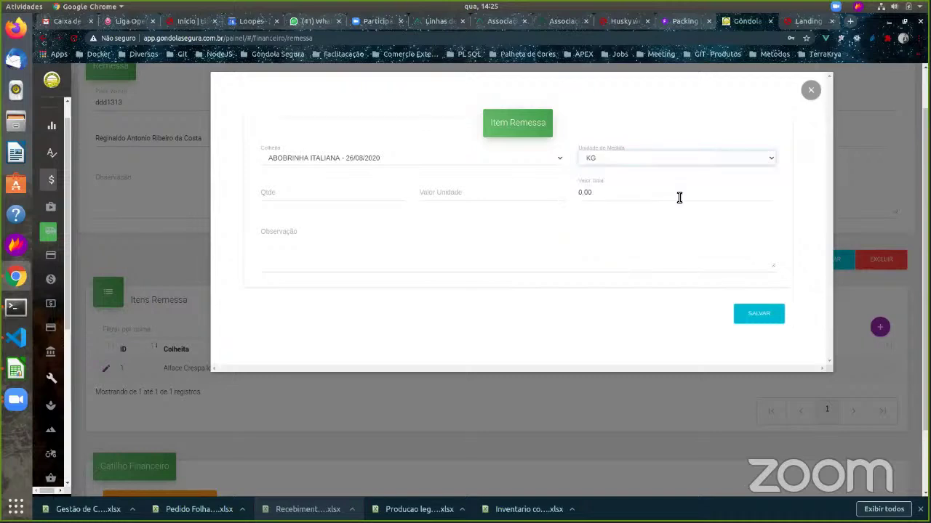
Step: Set the shipment item's quantity to 1000 and its unit value to 12
click(368, 195)
text(1000)
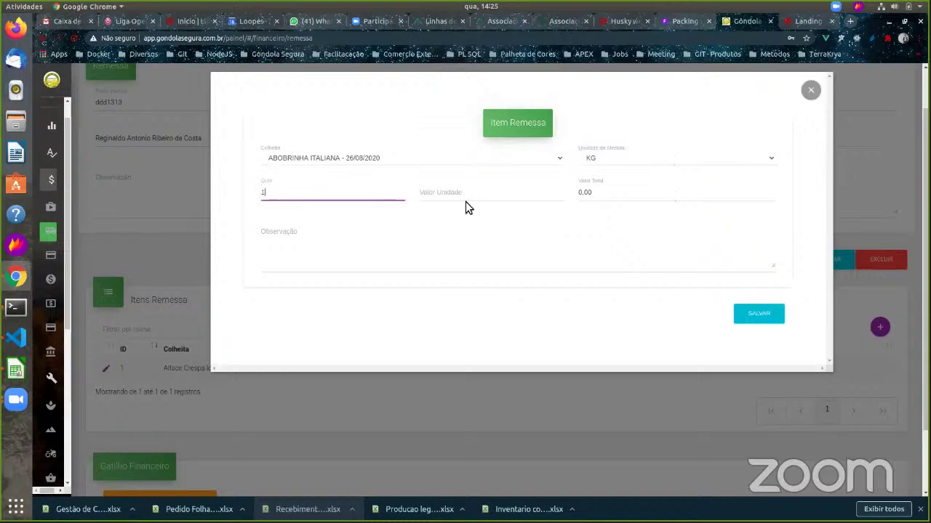
click(466, 201)
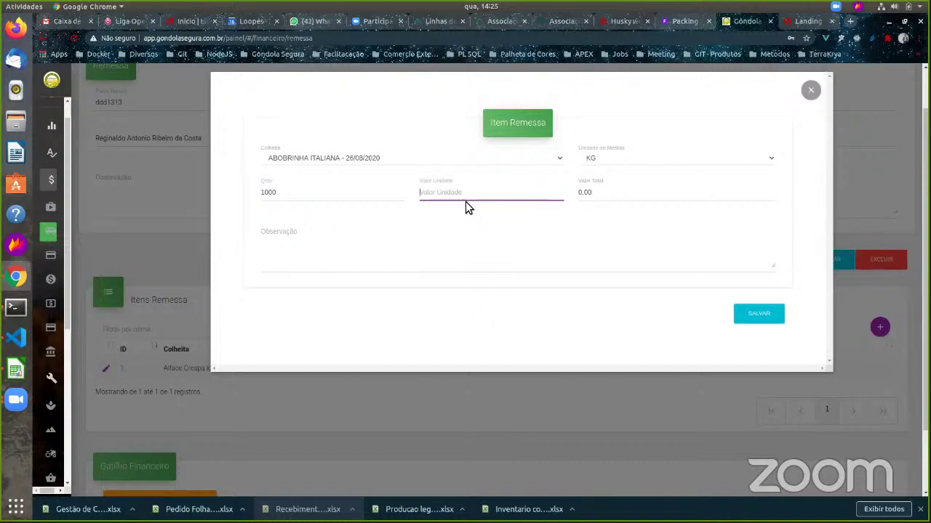
text(12)
key(Tab)
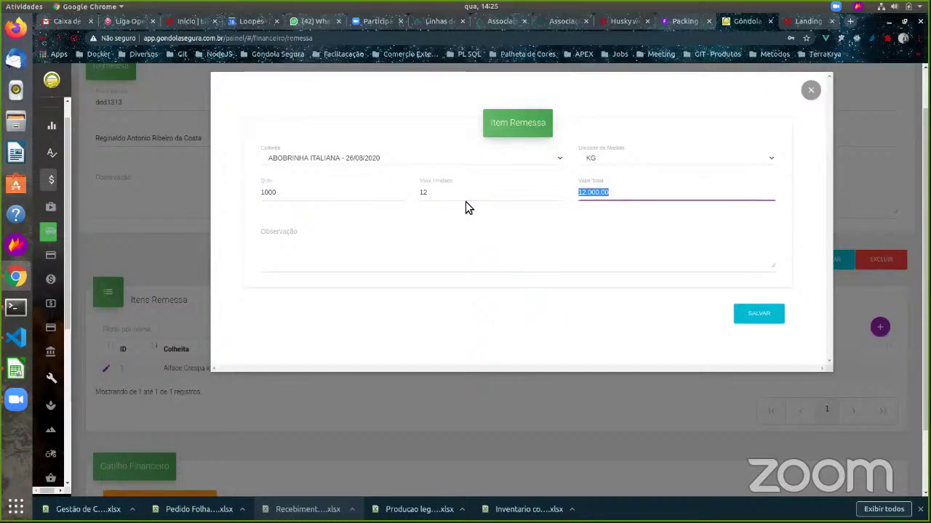
Step: Try a unit value of 1 for the shipment item, restore it to 12 and close the form without saving
key(shift+Tab)
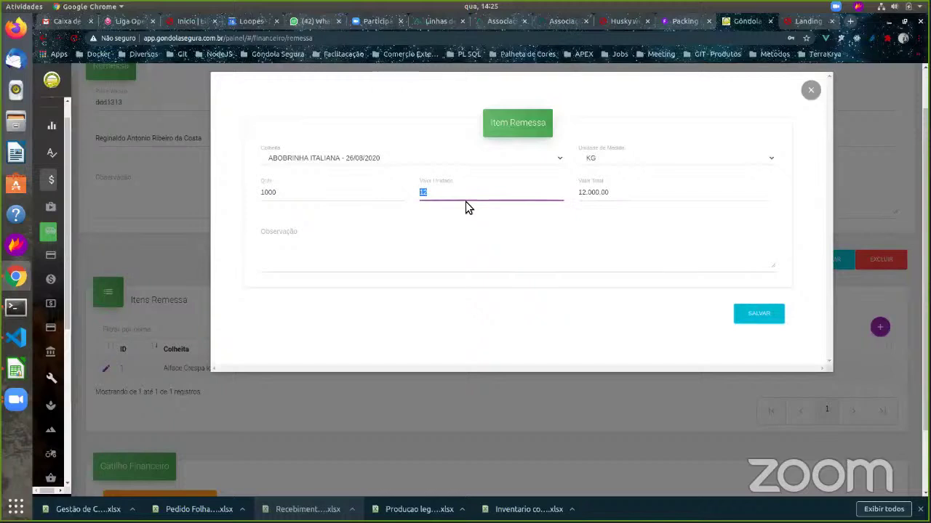
text(1)
key(Tab)
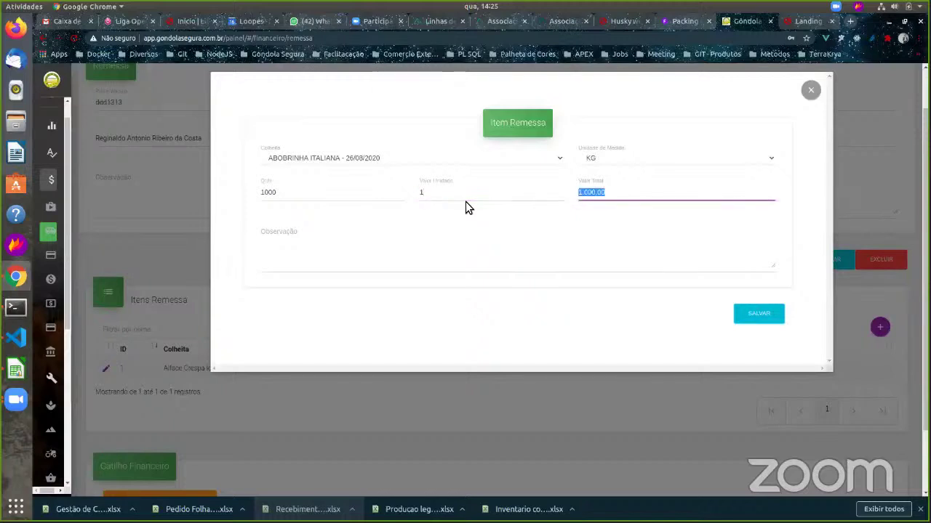
key(shift+Tab)
text(12)
key(Tab)
click(657, 263)
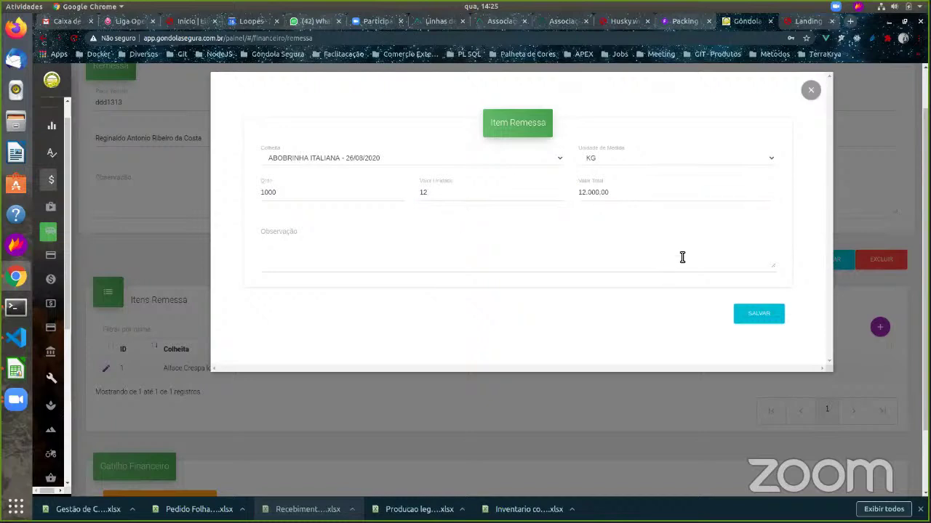
click(813, 93)
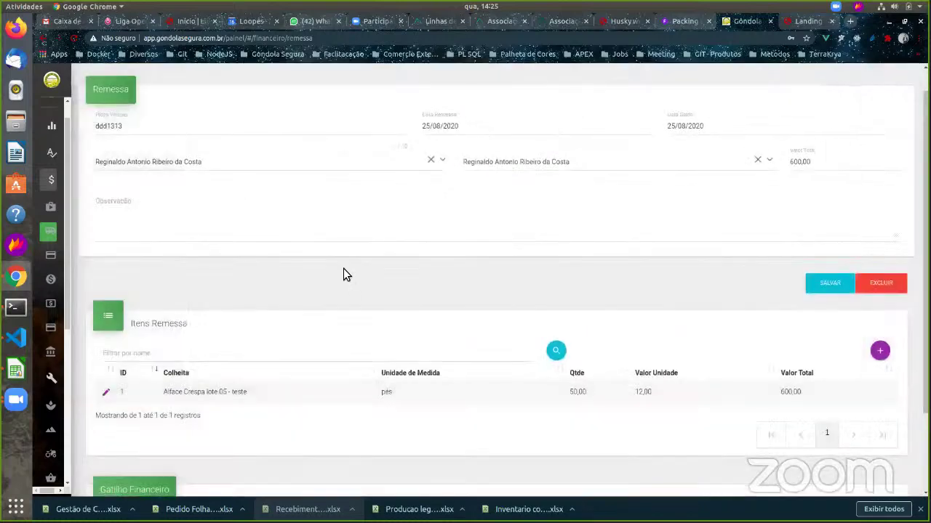
Step: Start a financial entry from the shipment's Gatilho Financeiro with type Receita and chart of accounts 1 - Receitas
scroll(343, 271, down, 3)
click(179, 423)
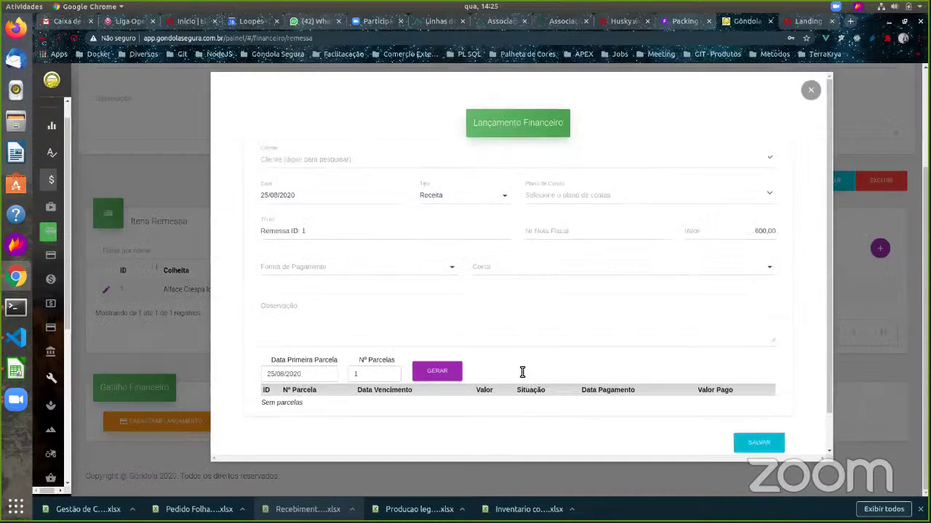
click(505, 198)
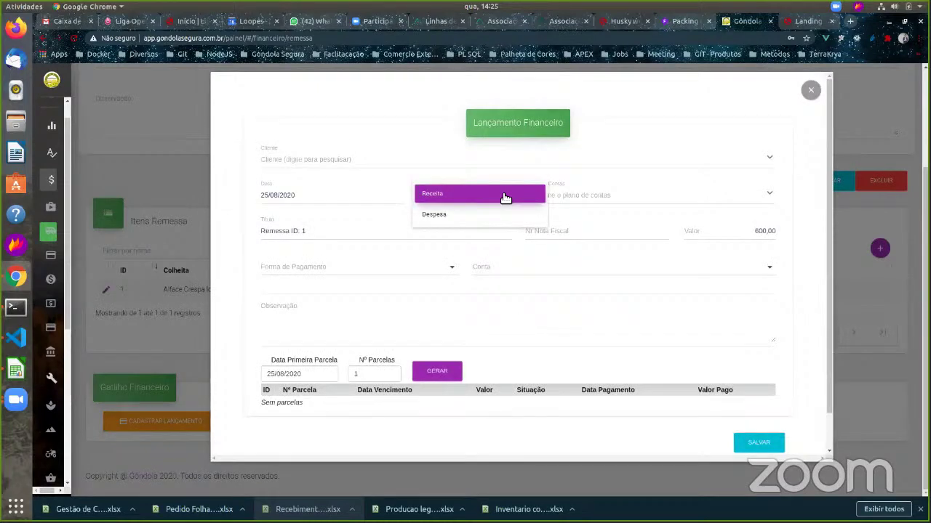
click(503, 193)
click(771, 197)
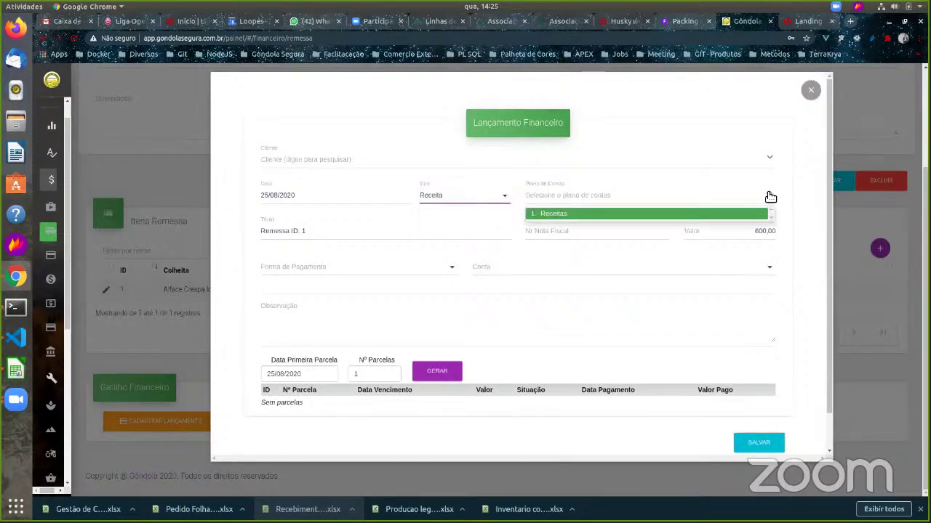
click(557, 219)
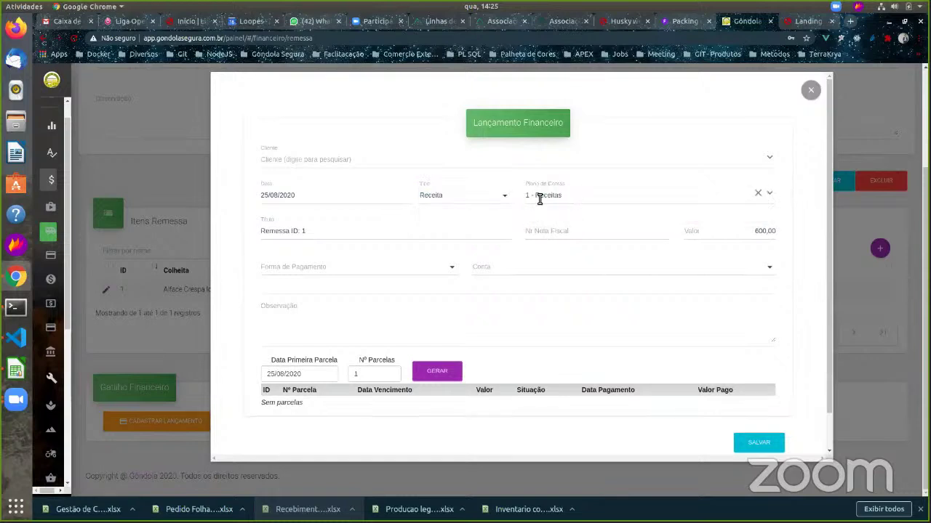
Step: Highlight the entry's chart of accounts, view the payment methods offered and close the entry without saving
triple_click(539, 199)
click(541, 200)
triple_click(548, 198)
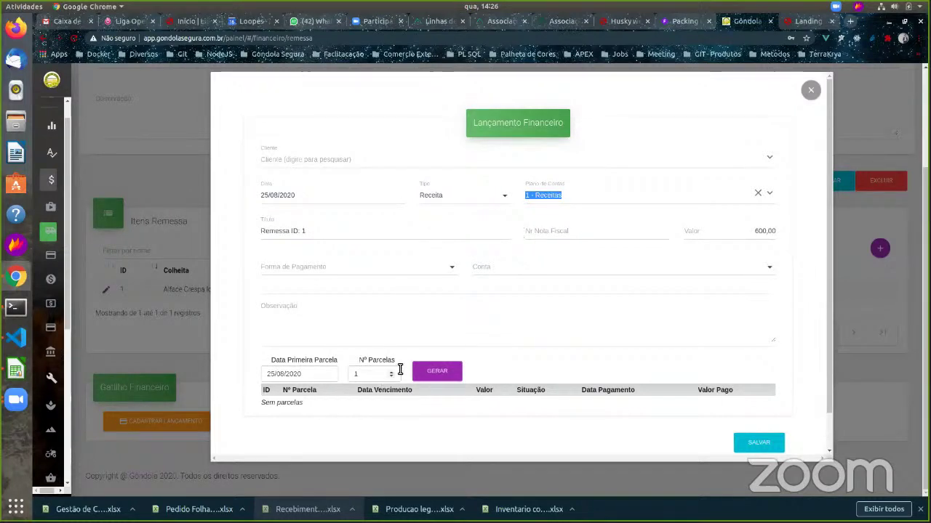
click(434, 274)
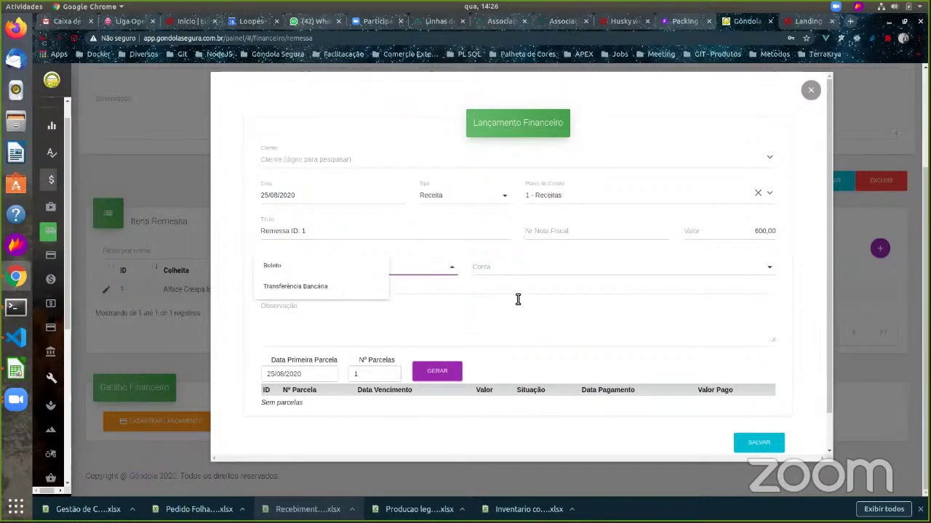
click(520, 299)
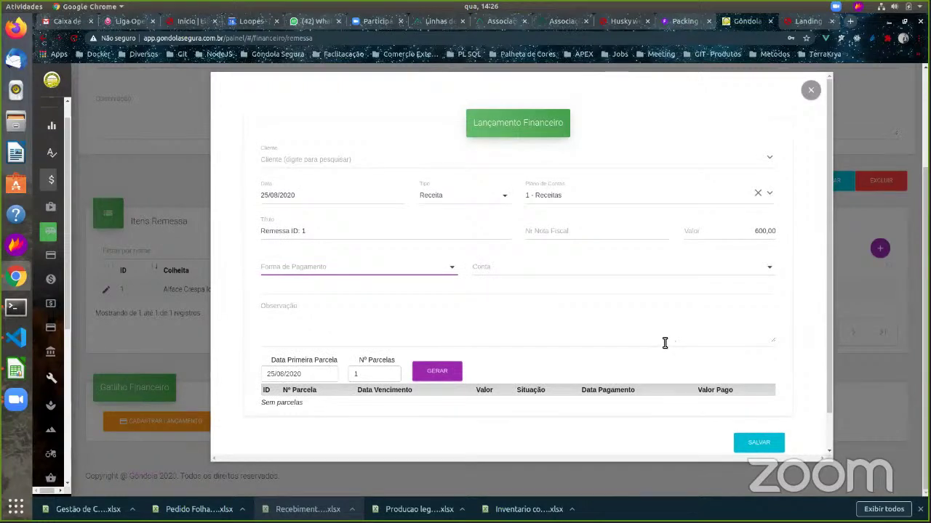
click(810, 91)
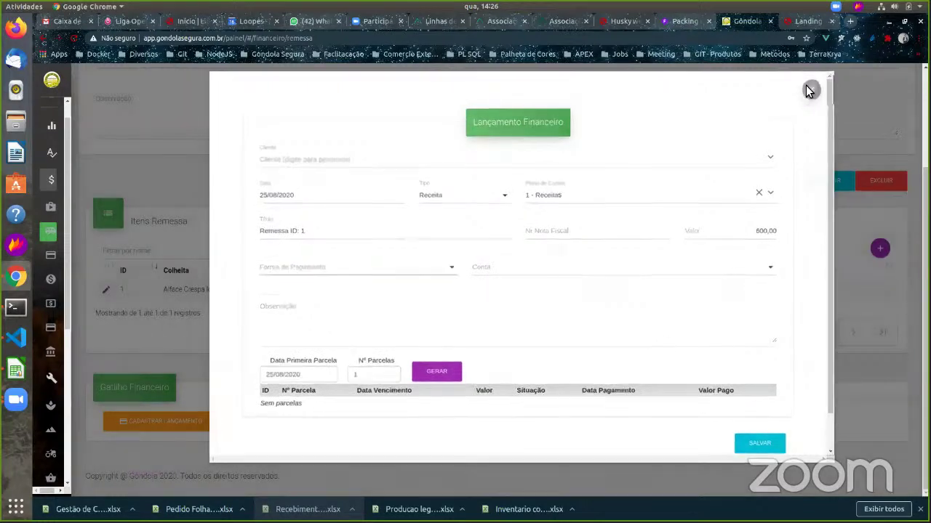
Step: Open the blank financial entry form in Pagamentos to view its fields, and return to the payments list
scroll(80, 226, up, 2)
mouse_move(47, 240)
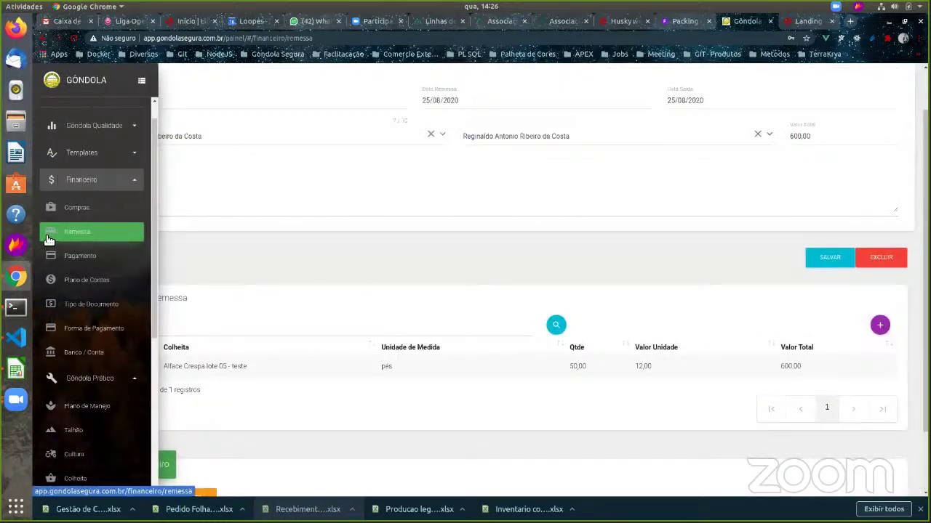
click(81, 259)
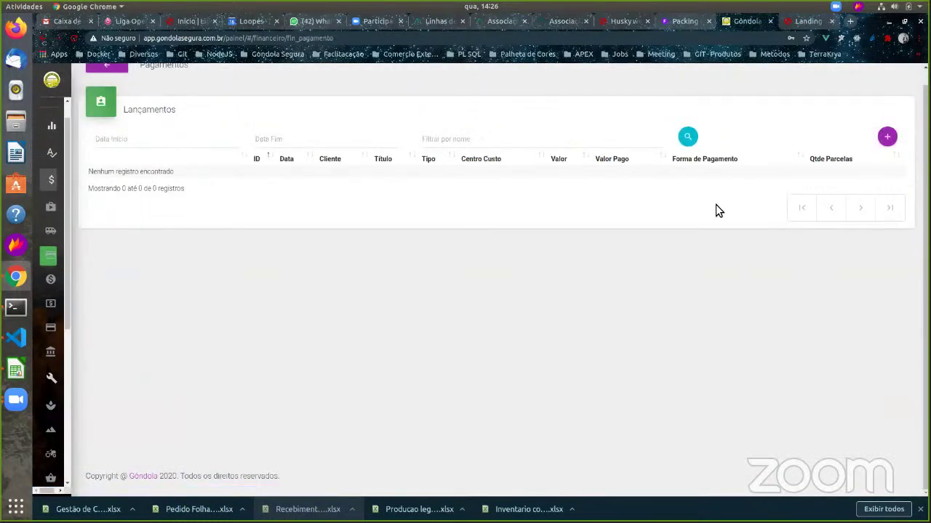
click(887, 136)
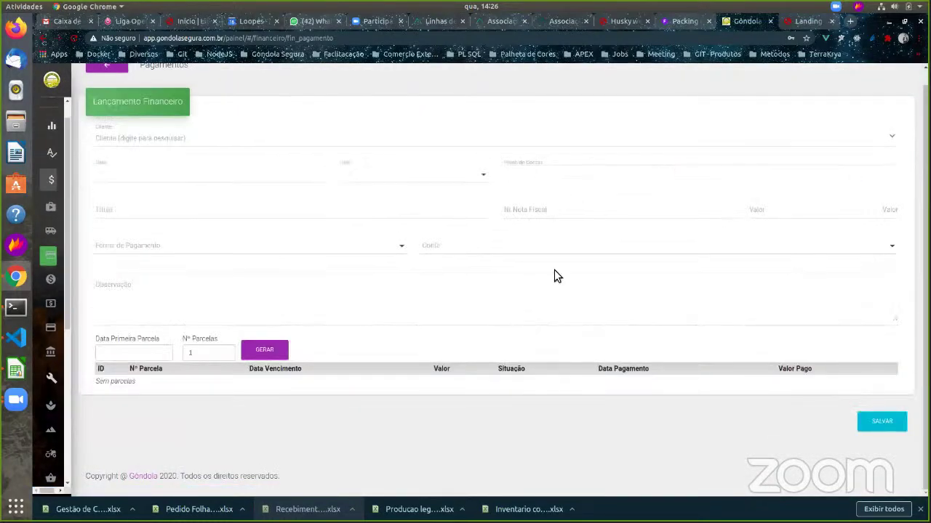
scroll(567, 269, up, 1)
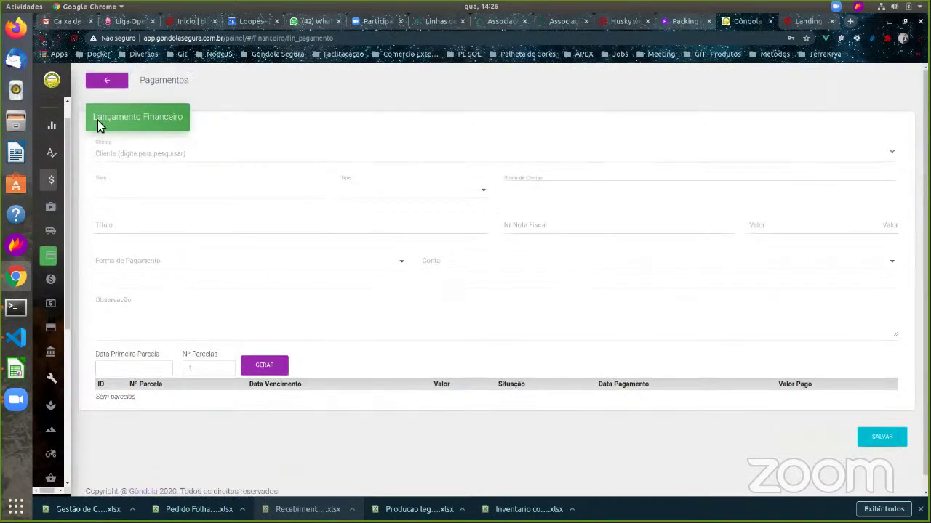
click(118, 82)
Step: Reopen the shipment with ID 1, view its prefilled financial entry form and close it without saving
click(70, 234)
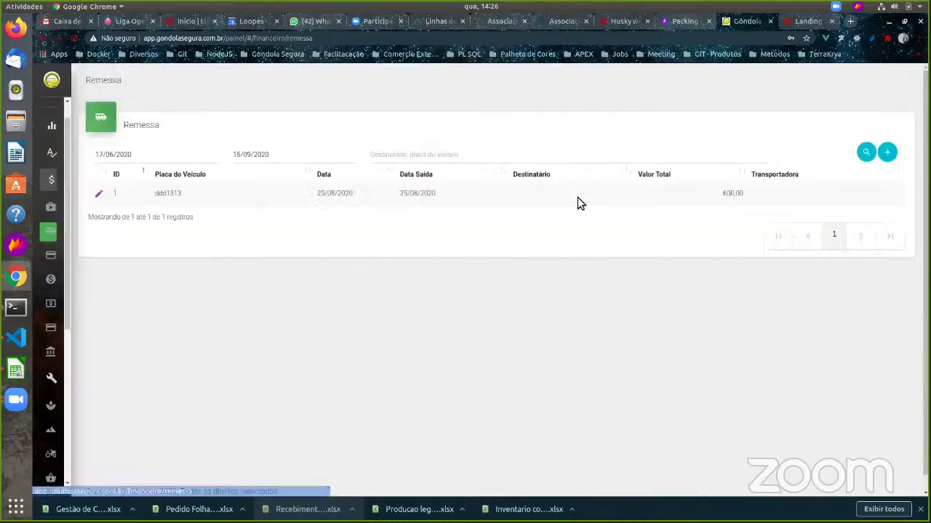
click(99, 193)
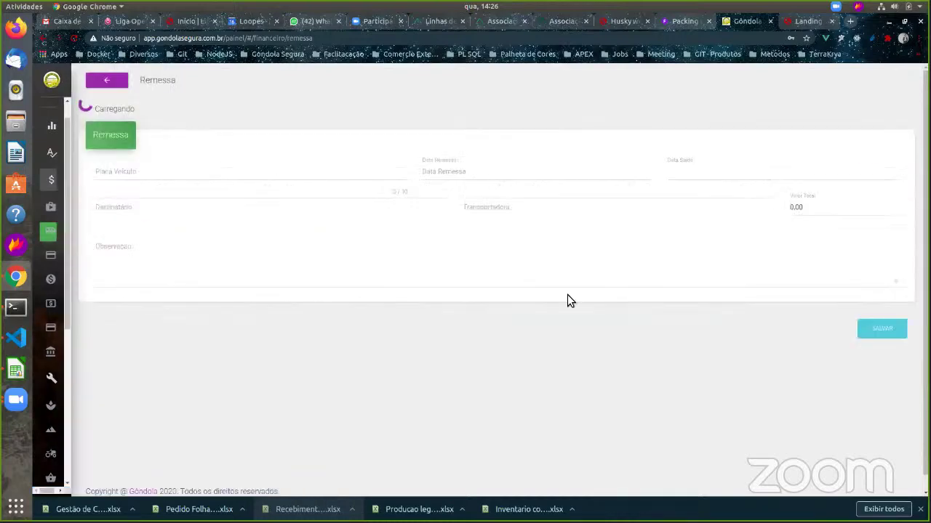
scroll(540, 298, down, 2)
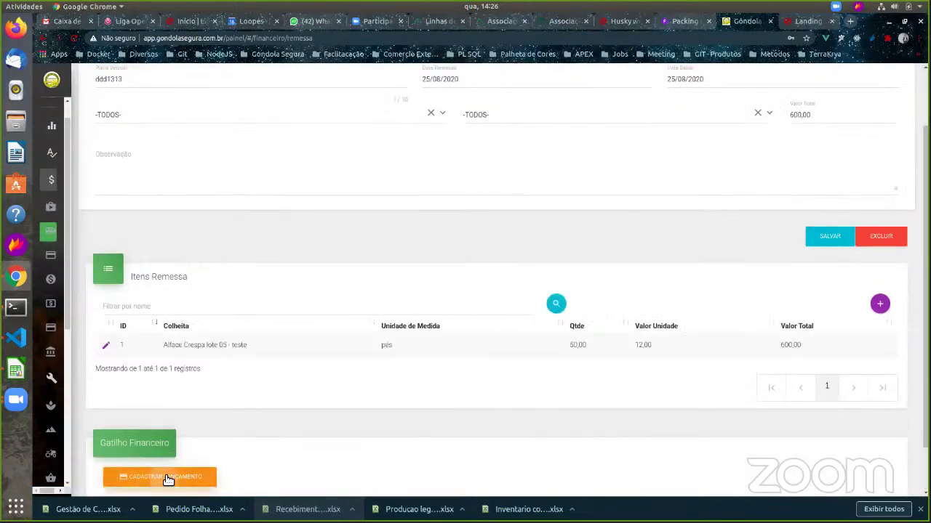
click(166, 478)
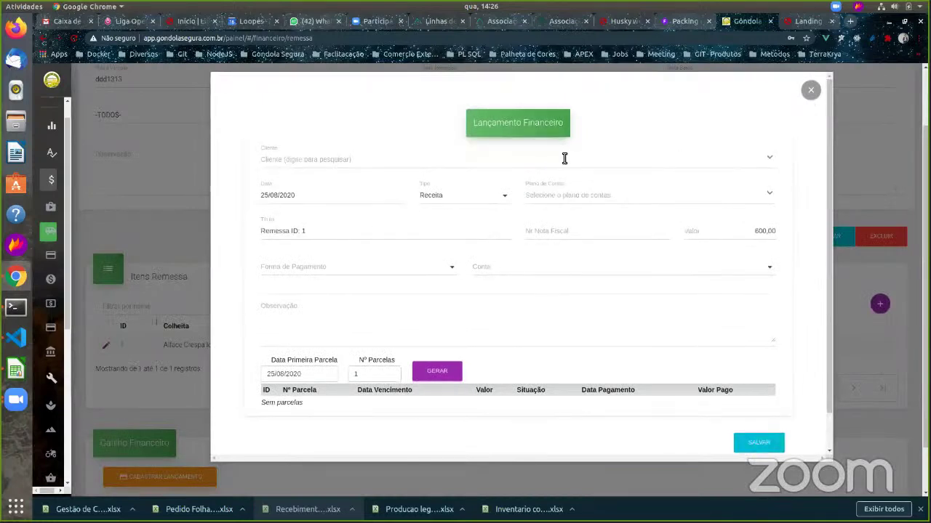
click(810, 93)
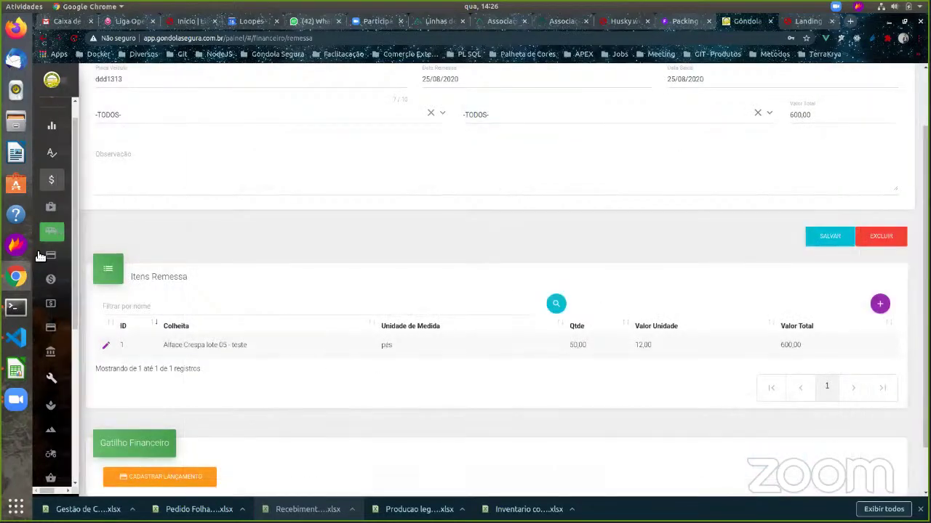
Step: Open the purchase dated 15/09/2020 in Financeiro's Compras and start a new purchase item
mouse_move(80, 264)
click(121, 206)
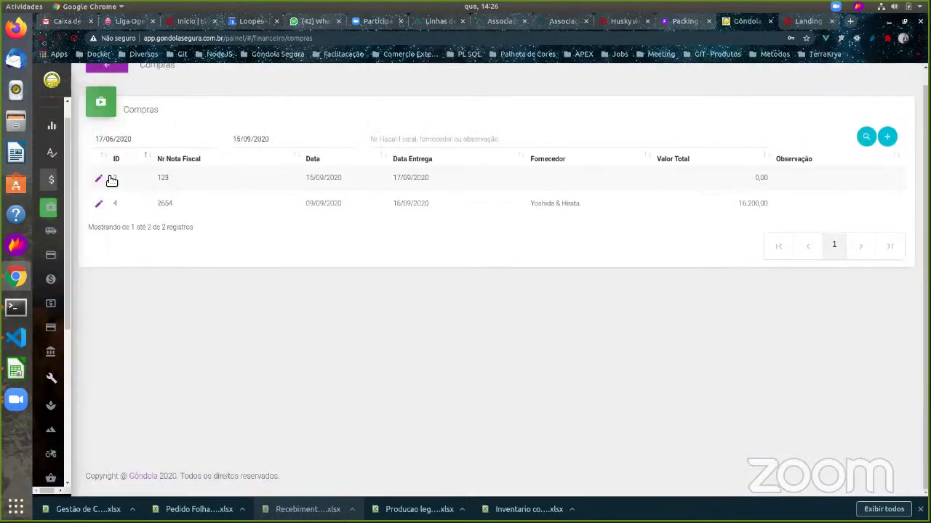
click(99, 178)
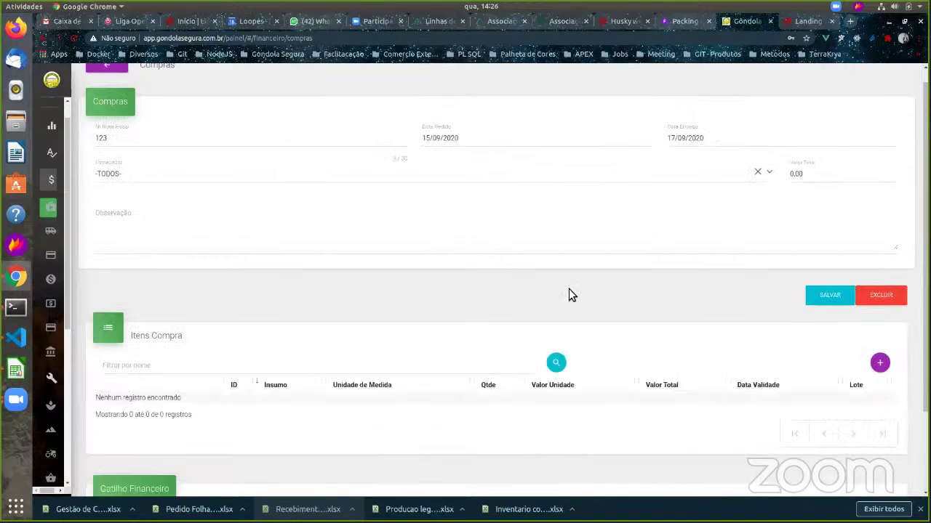
scroll(436, 378, down, 1)
click(880, 337)
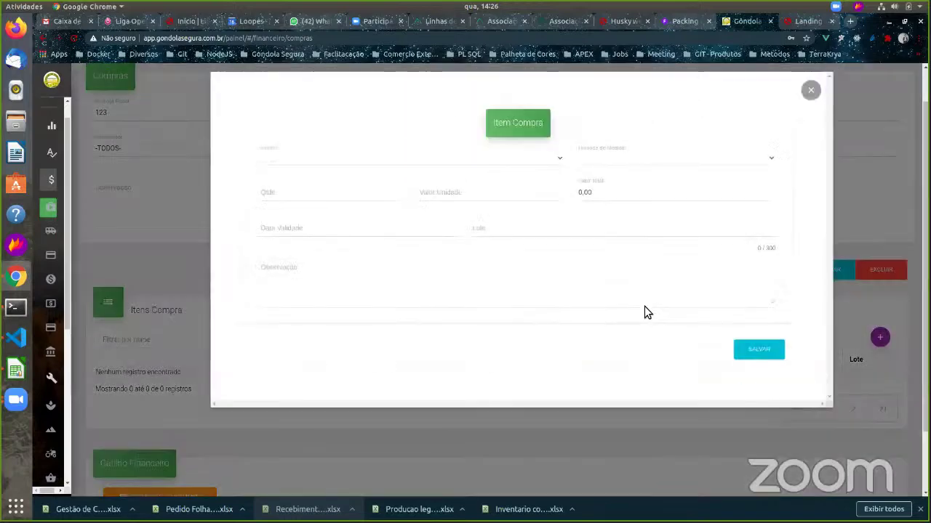
Step: Choose COMPOSTO A as the purchase item's input and KG as its unit of measure
click(564, 160)
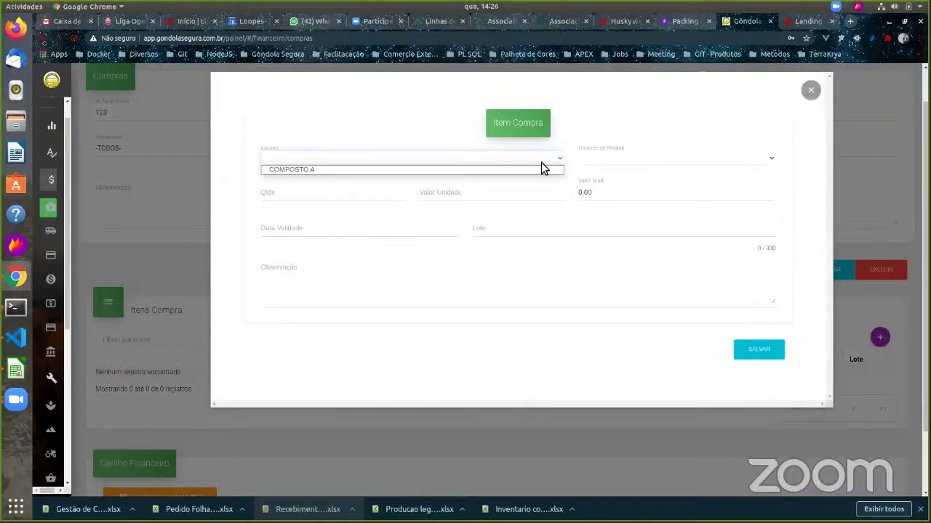
click(402, 171)
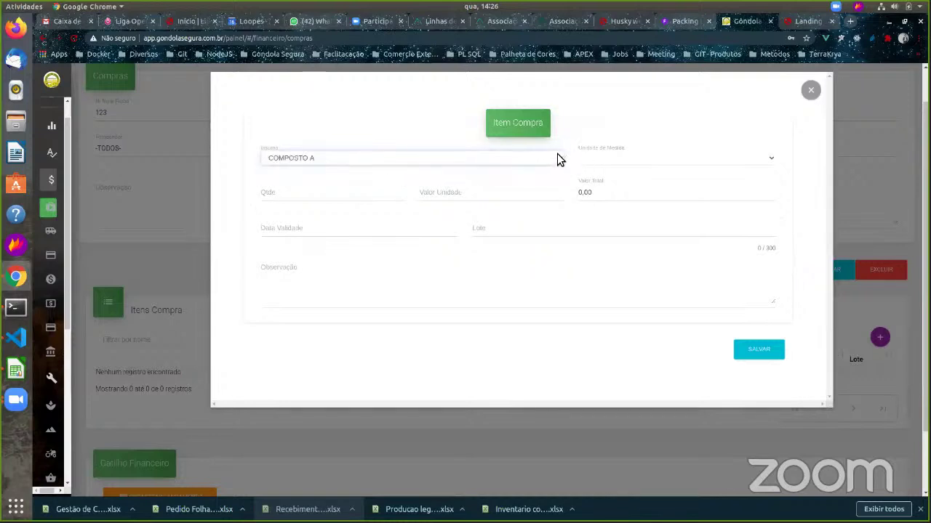
click(709, 155)
click(666, 194)
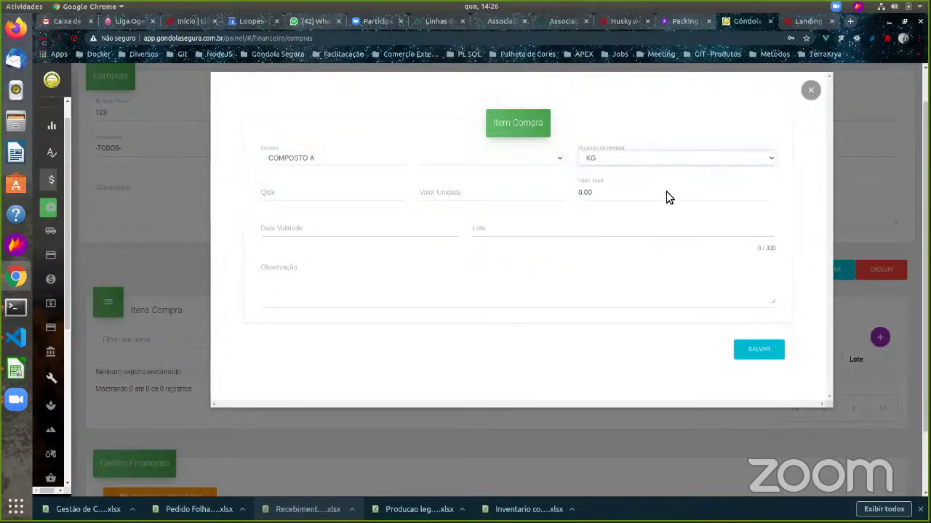
Step: Enter a quantity of 5 and a unit value of 50 for the purchase item
click(366, 198)
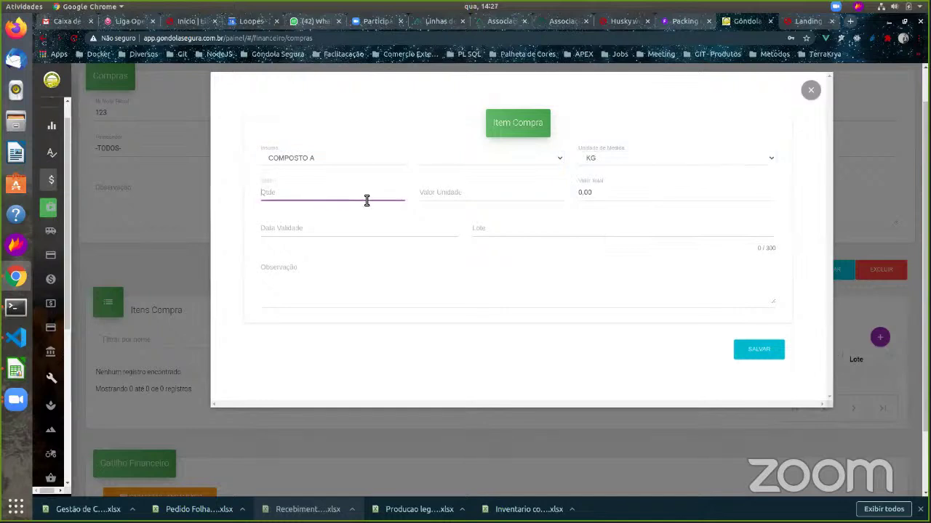
text(5)
key(Tab)
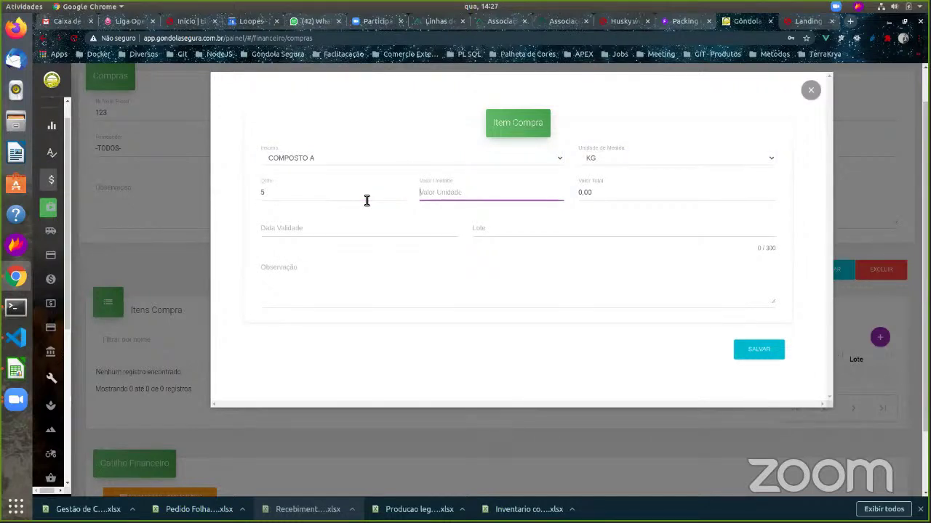
text(50)
key(Tab)
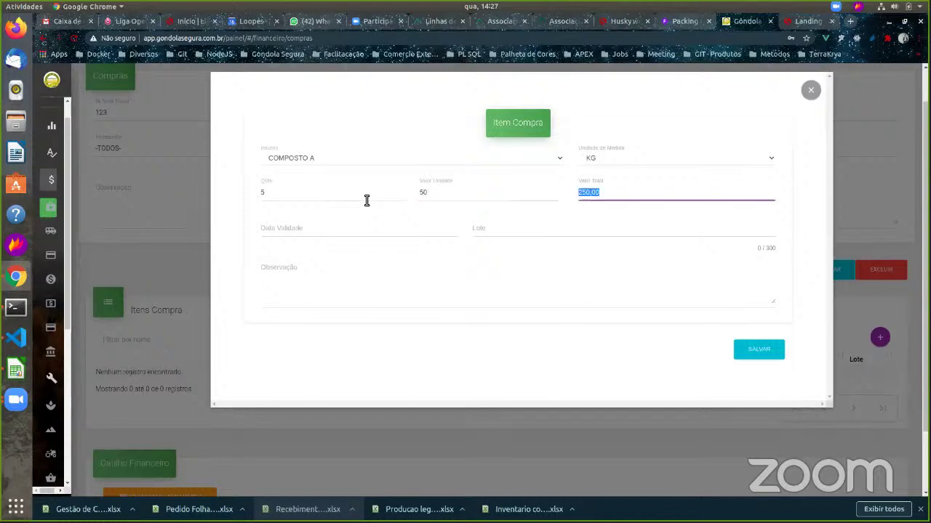
Step: Try a quantity of 1, restore it to 5, and set the item's unit value to 10
key(shift+Tab)
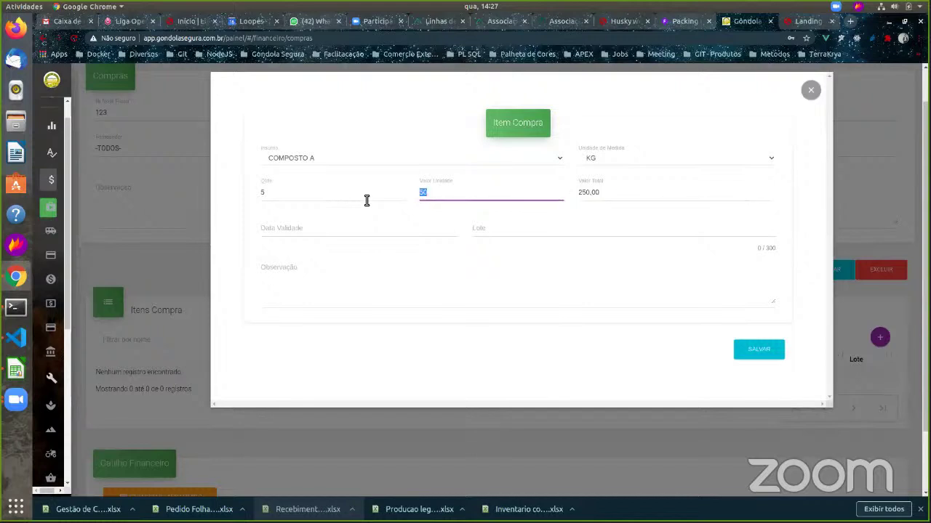
key(shift+Tab)
text(1)
key(Tab)
key(shift+Tab)
text(5)
key(Tab)
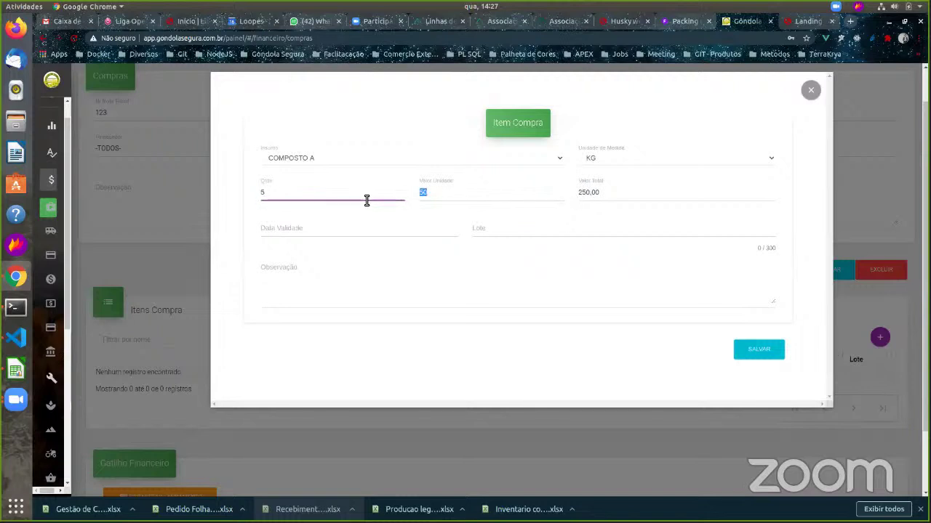
text(10)
key(Tab)
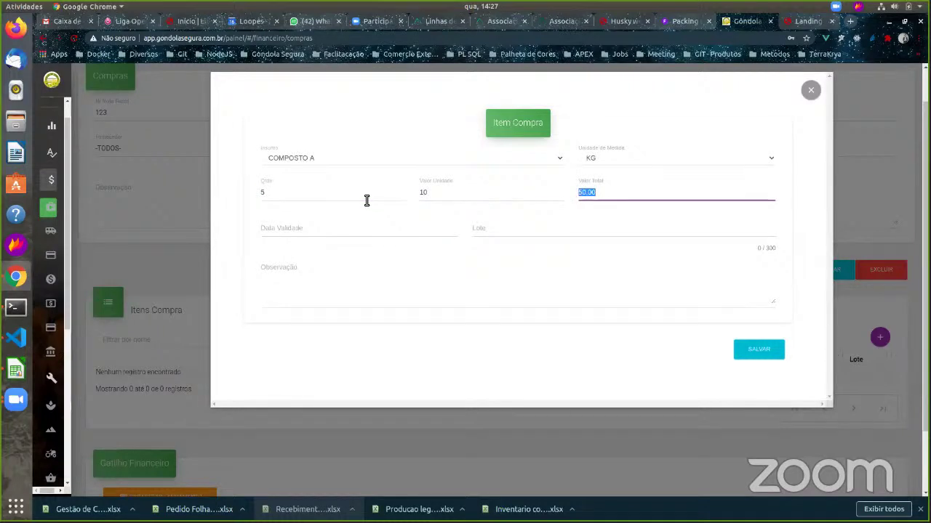
Step: Set the item's quantity to 1 and try unit values of 50 and 500
key(shift+Tab)
key(shift+Tab)
text(1)
key(Tab)
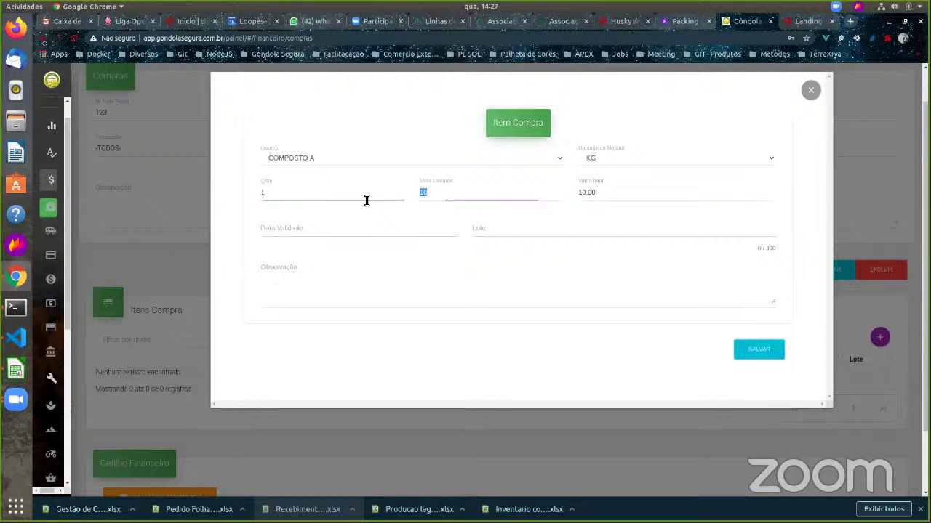
text(50)
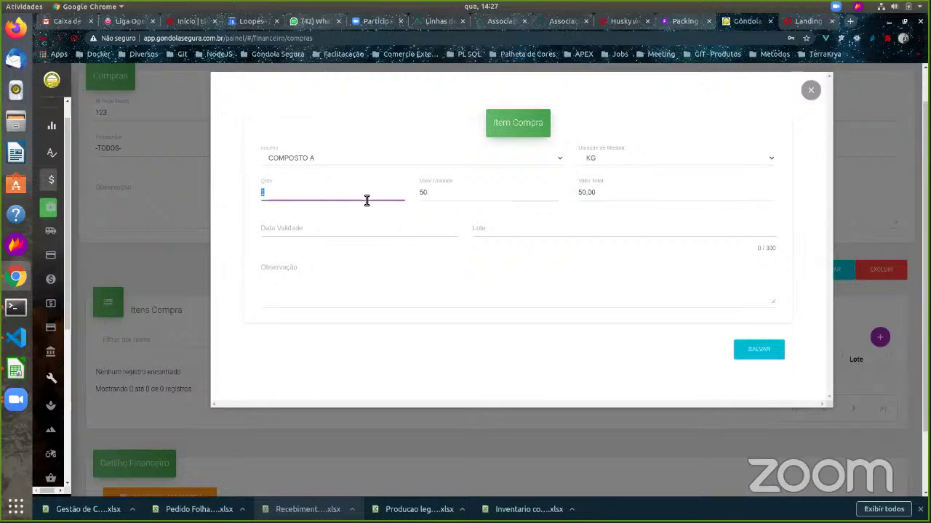
key(Tab)
text(500)
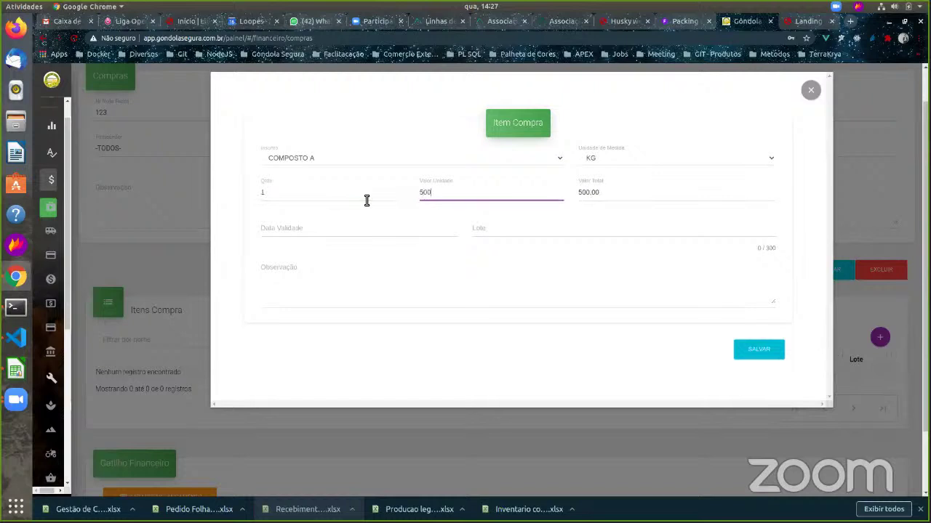
key(Tab)
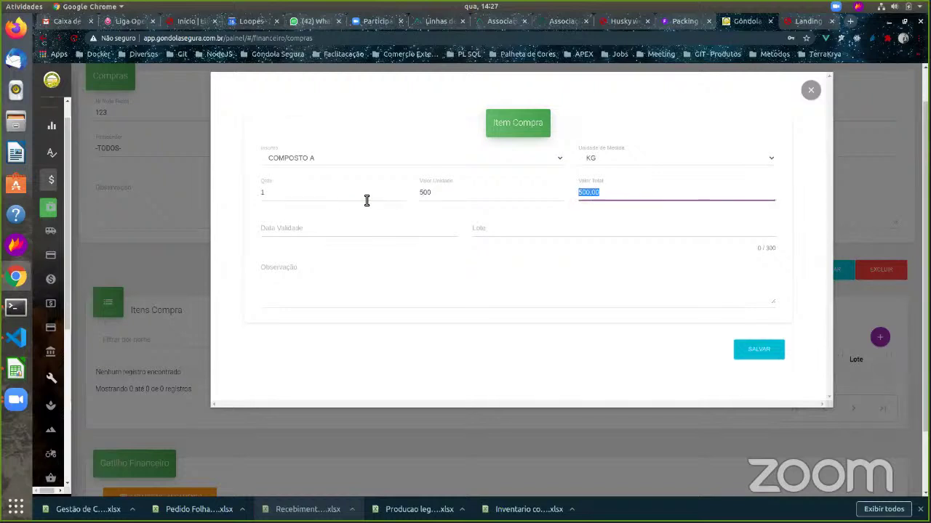
key(shift+Tab)
key(shift+Tab)
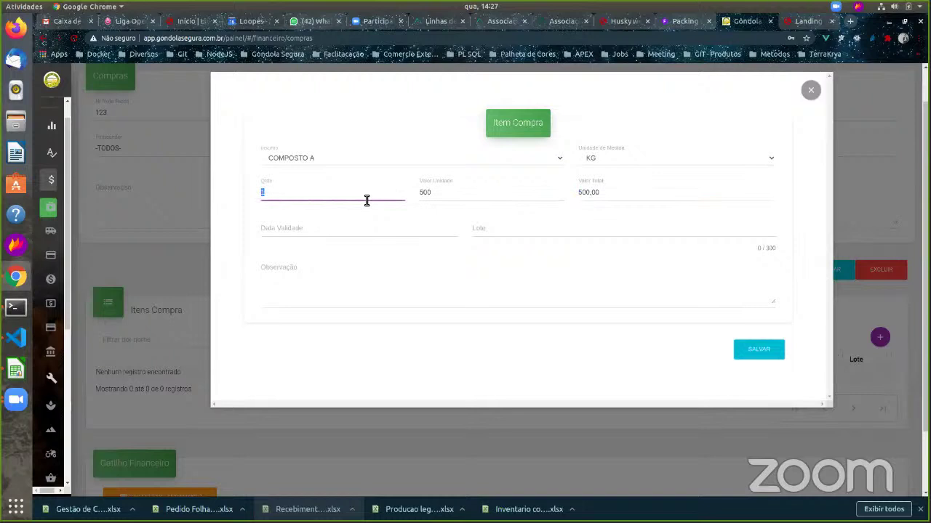
key(Tab)
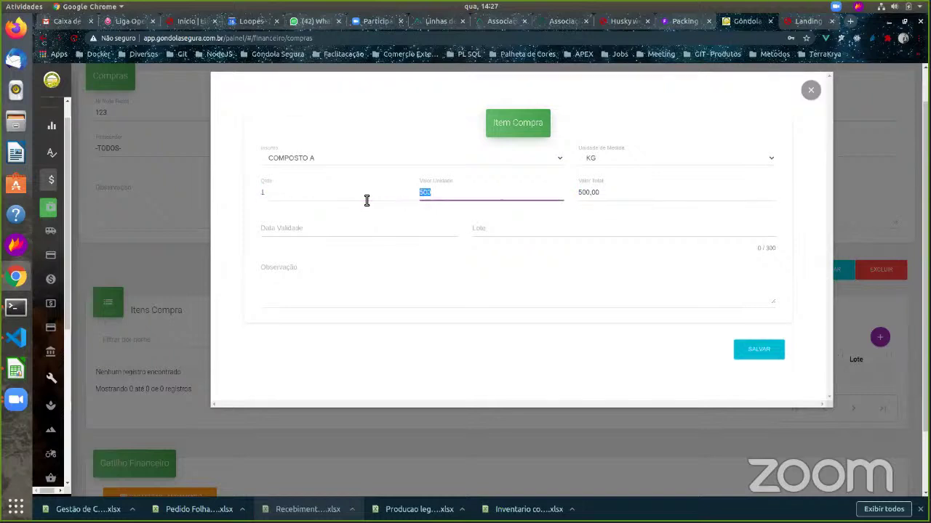
key(Tab)
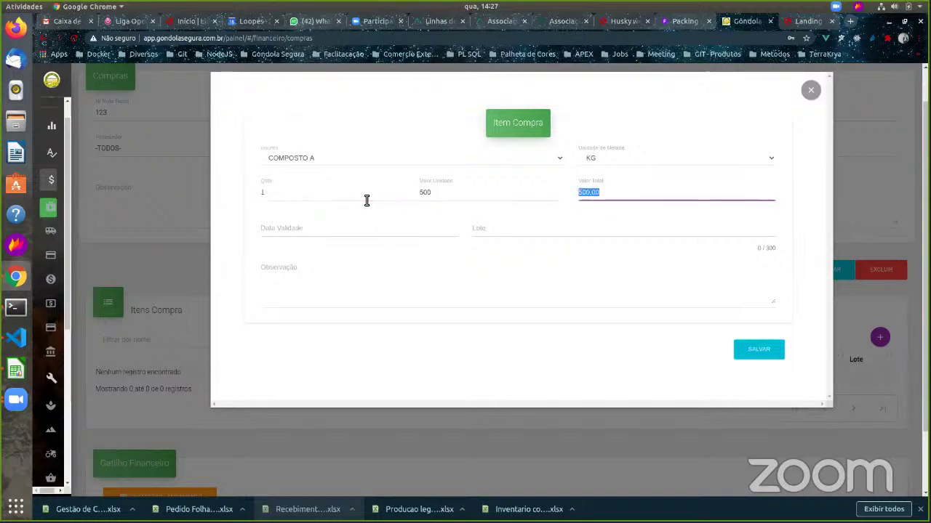
key(Tab)
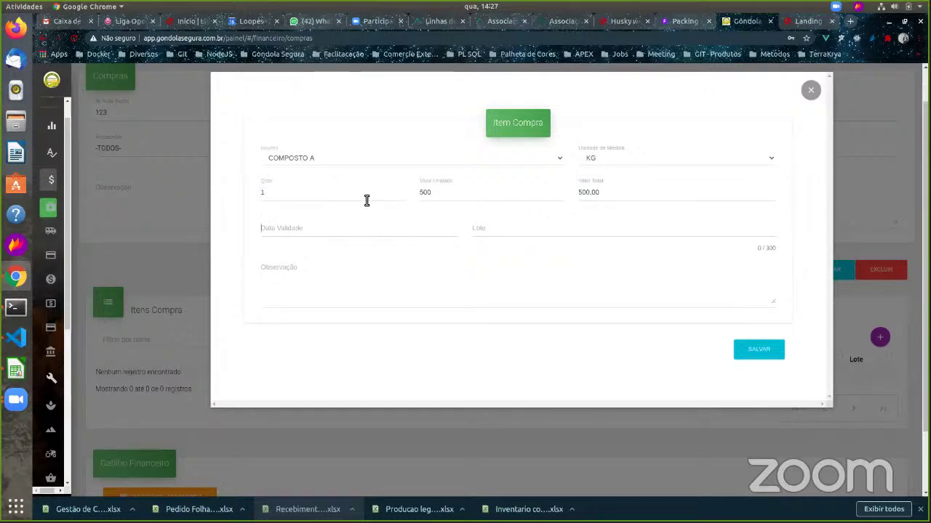
Step: Change the purchase item's quantity back to 5 and its unit value back to 50
key(shift+Tab)
key(shift+Tab)
key(shift+Tab)
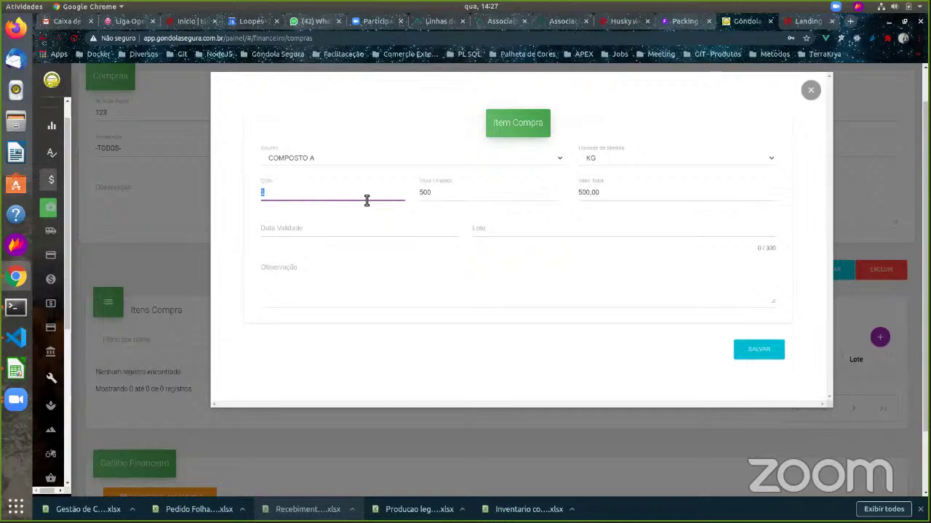
text(5)
key(Tab)
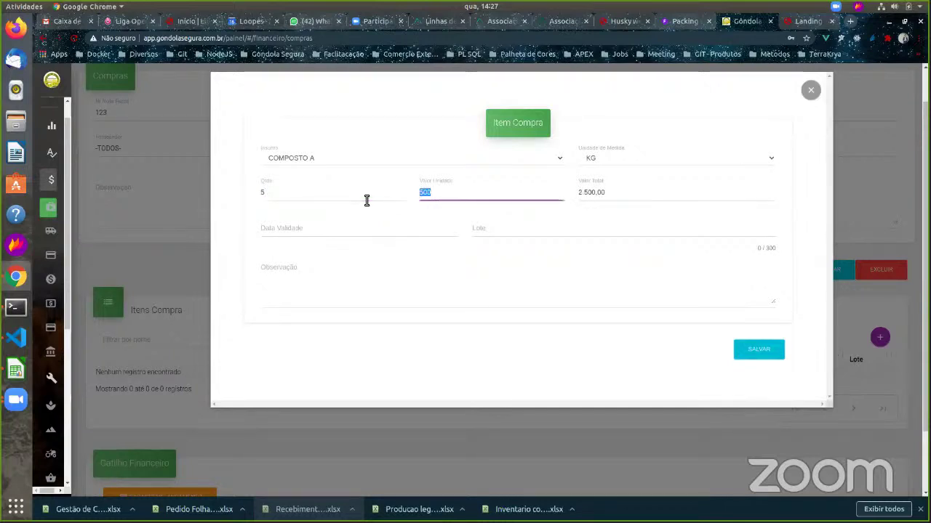
text(50)
key(Tab)
key(Tab)
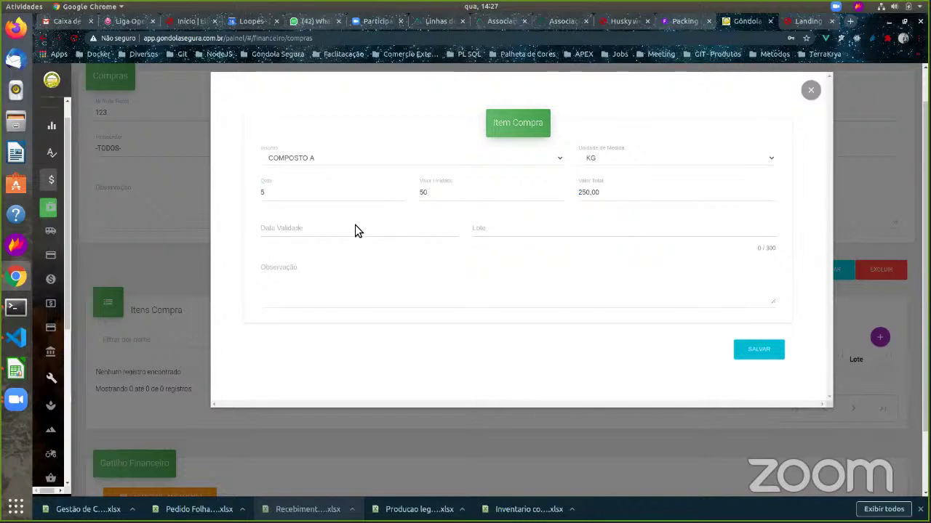
Step: Set the purchase item's expiry date to 24/02/2021
click(314, 228)
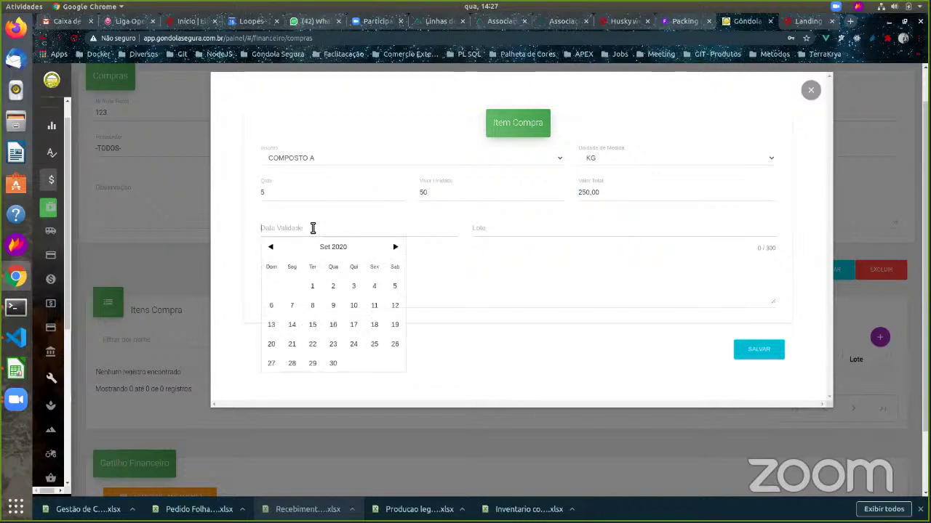
click(394, 247)
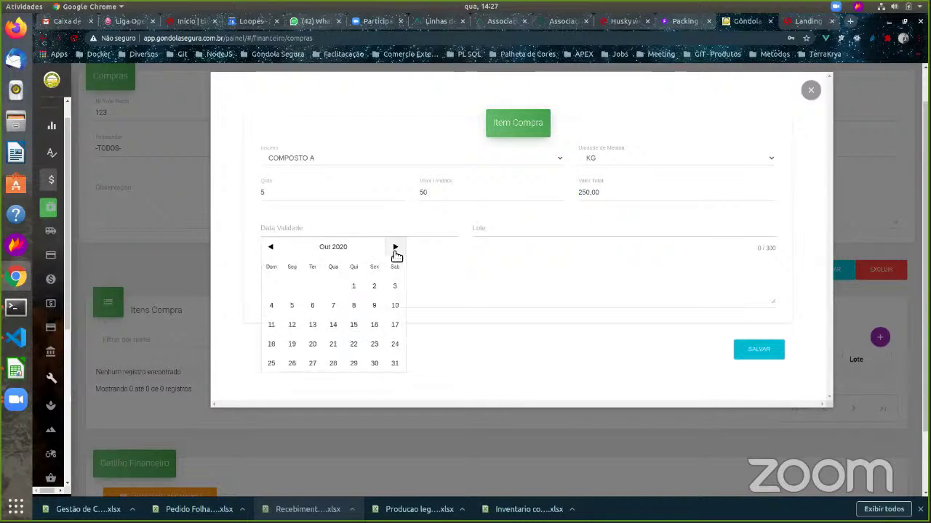
click(395, 247)
click(395, 247)
click(394, 248)
click(395, 247)
click(333, 343)
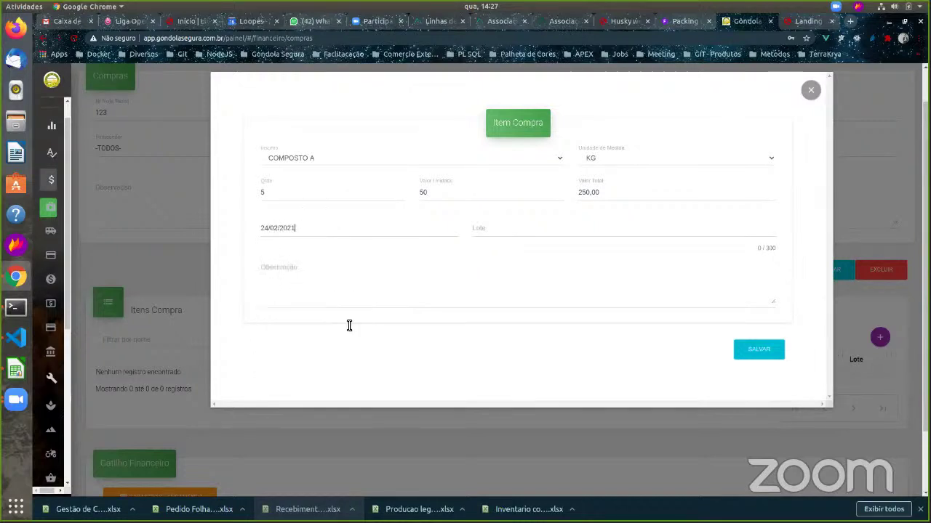
Step: Leave the item's lot blank, enter NF as its observation and close the item form without saving
click(517, 234)
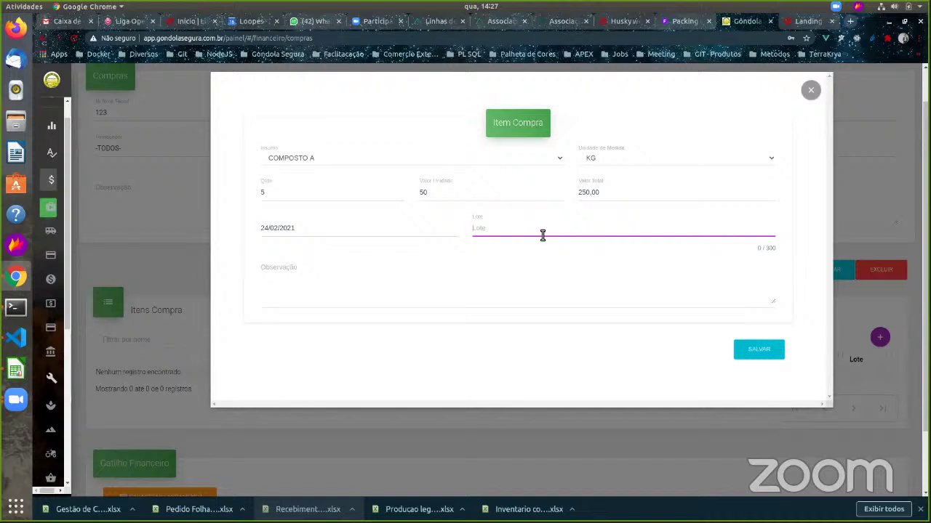
key(Tab)
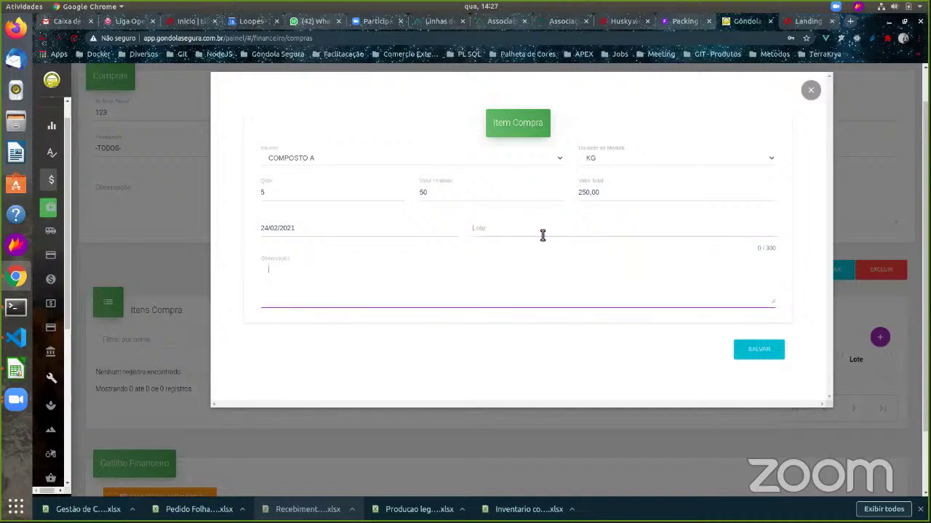
text(NF)
click(518, 351)
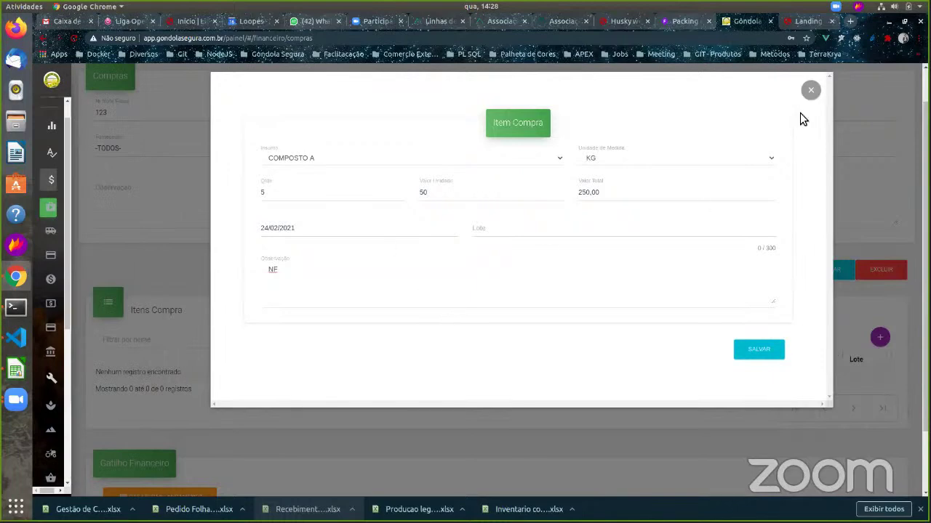
click(810, 91)
Step: Start a financial entry from the purchase's Gatilho Financeiro and keep its type as Despesa
scroll(338, 299, down, 2)
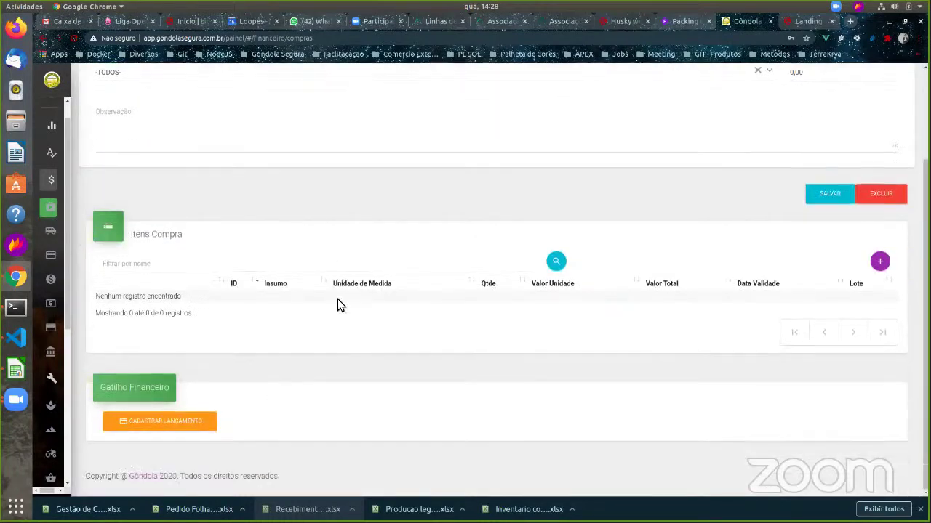
click(205, 425)
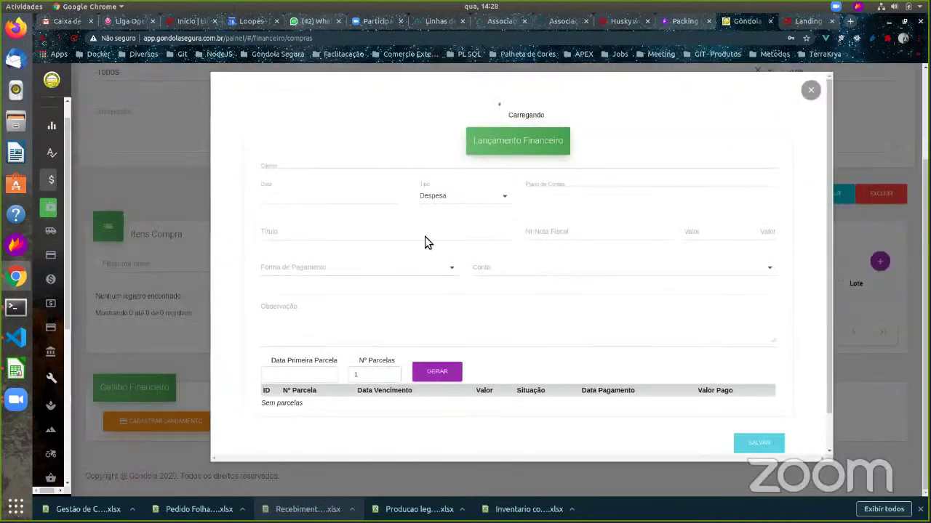
click(506, 201)
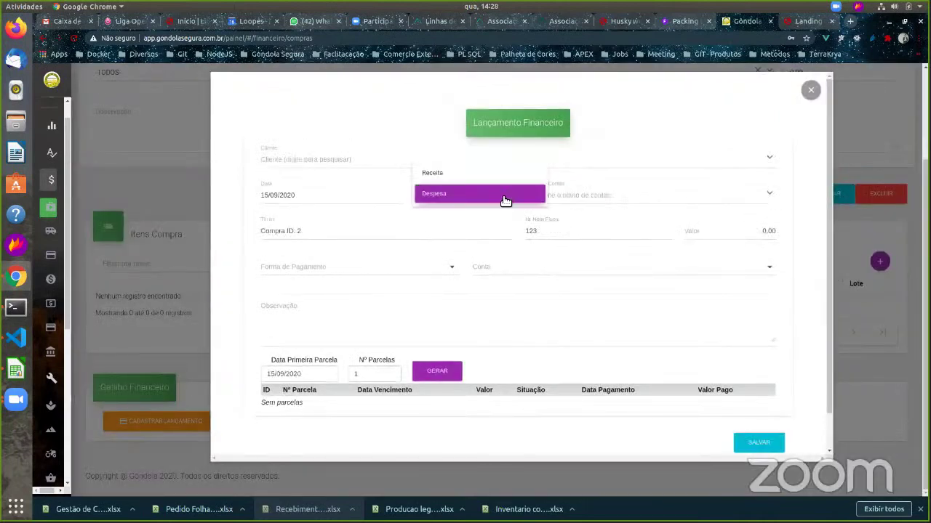
click(505, 194)
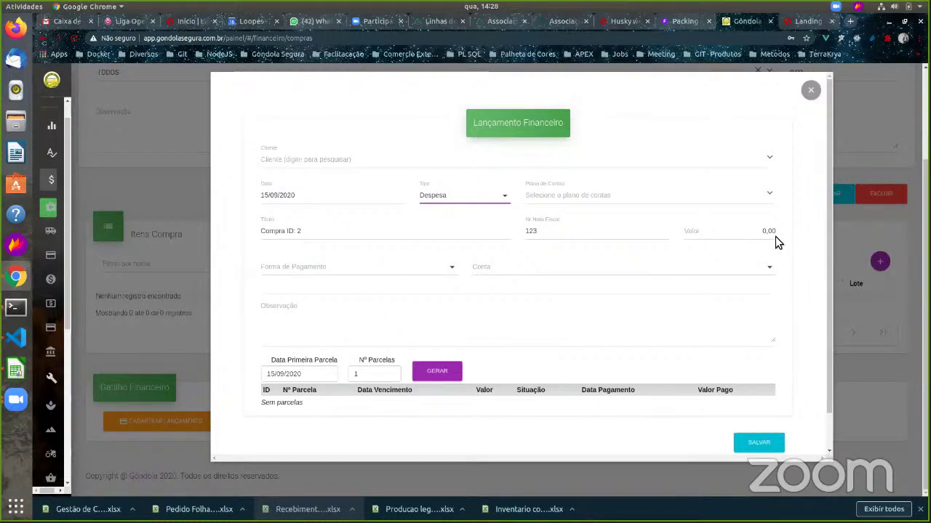
Step: Generate 2 installments for the financial entry and mark the first one as Pago, leaving its payment date blank
click(369, 376)
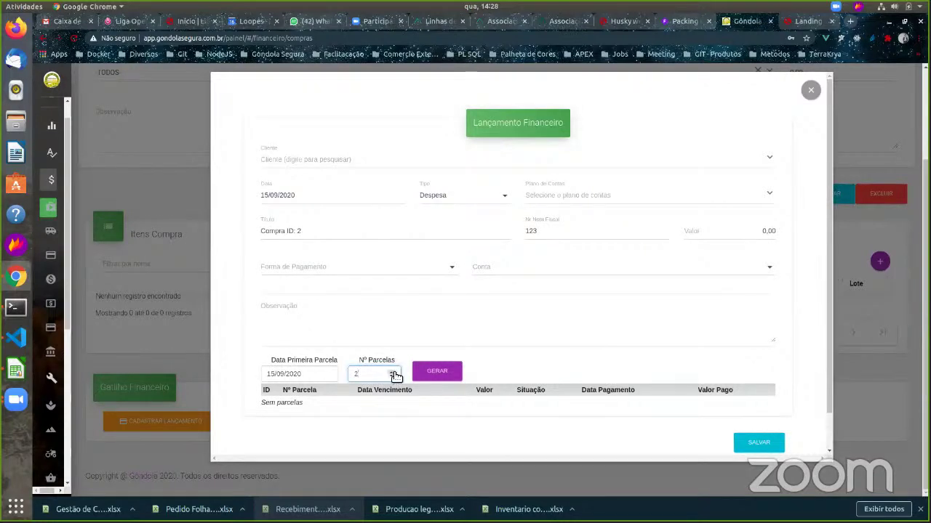
click(439, 372)
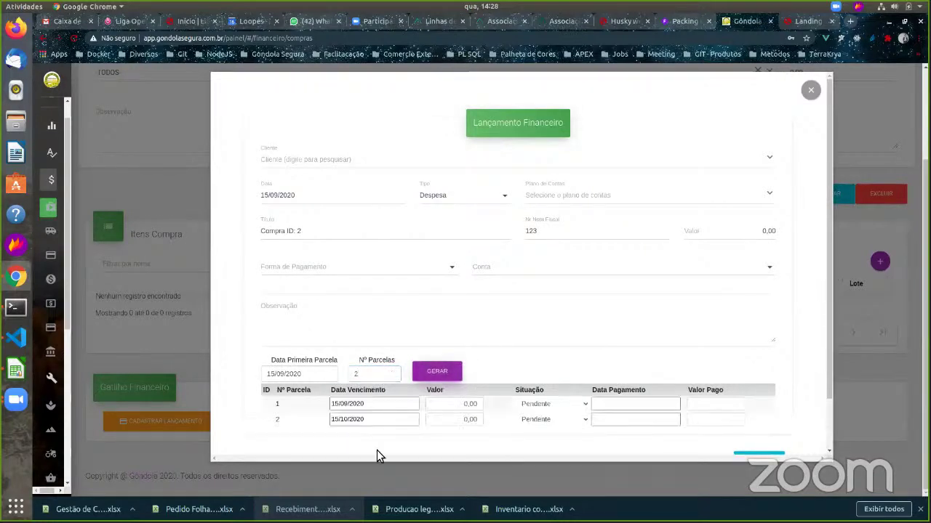
click(559, 408)
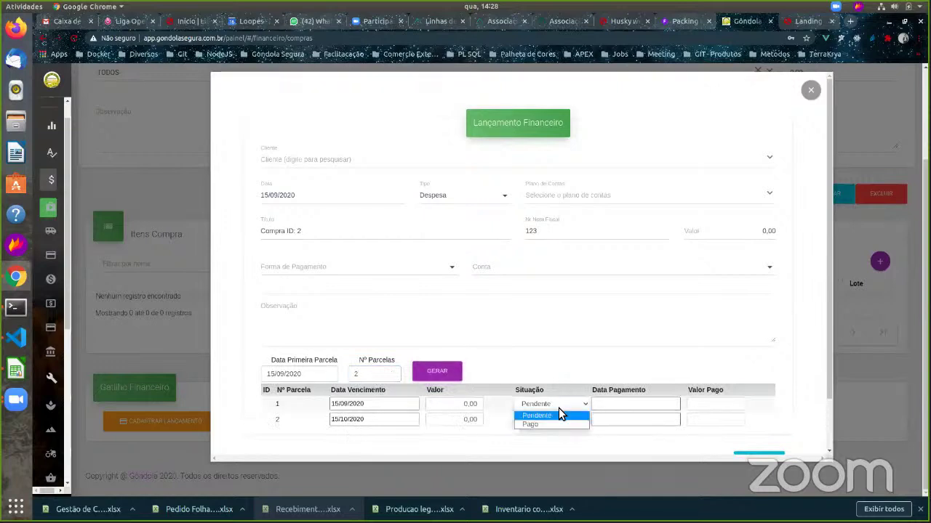
click(557, 425)
click(629, 412)
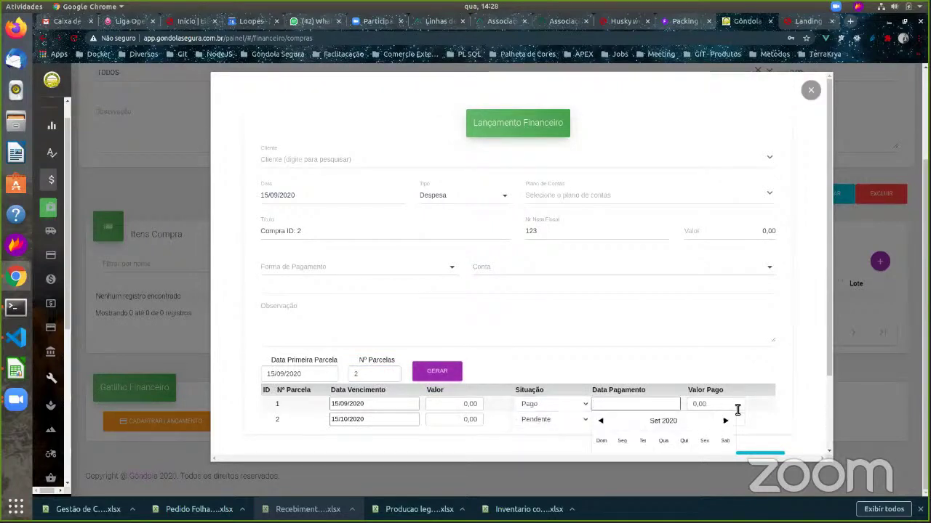
click(785, 409)
scroll(616, 284, up, 1)
scroll(744, 218, down, 1)
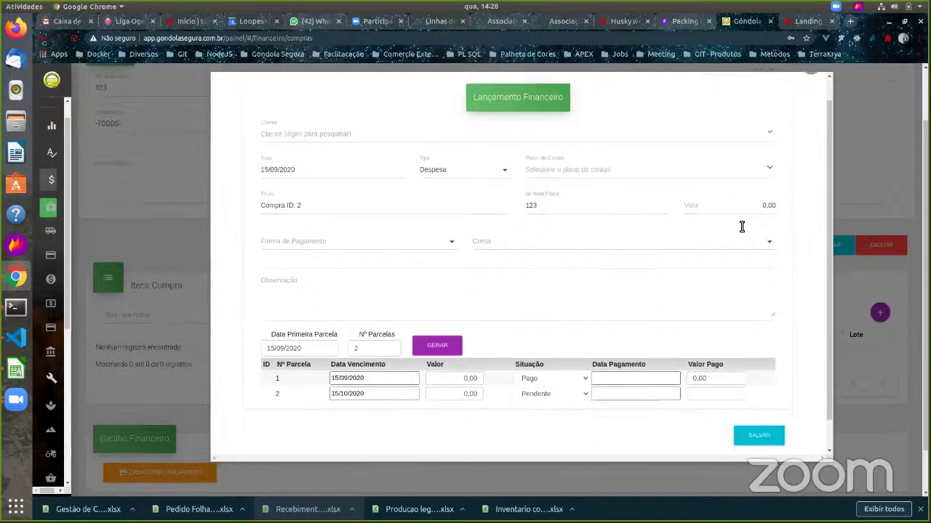
Step: Review the purchase's financial entry form and close it without saving
scroll(694, 251, up, 1)
scroll(692, 247, down, 2)
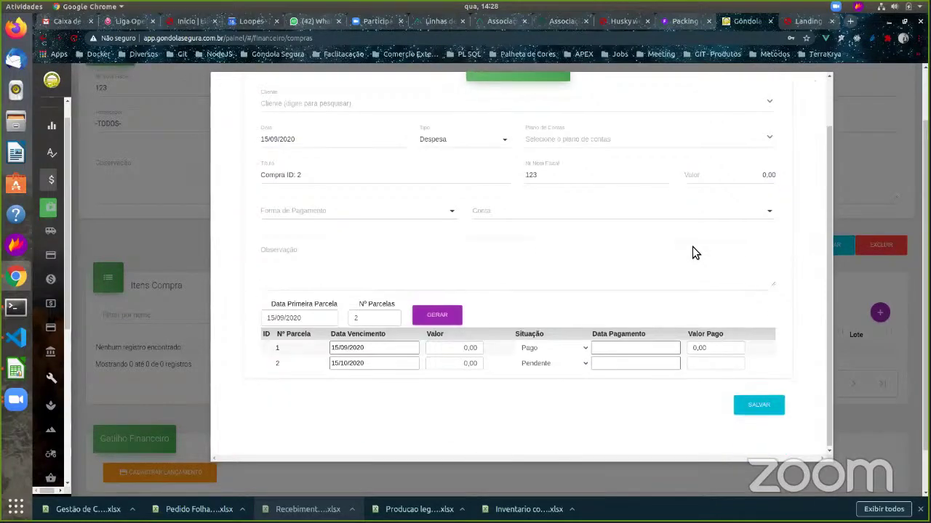
scroll(774, 168, up, 3)
click(811, 90)
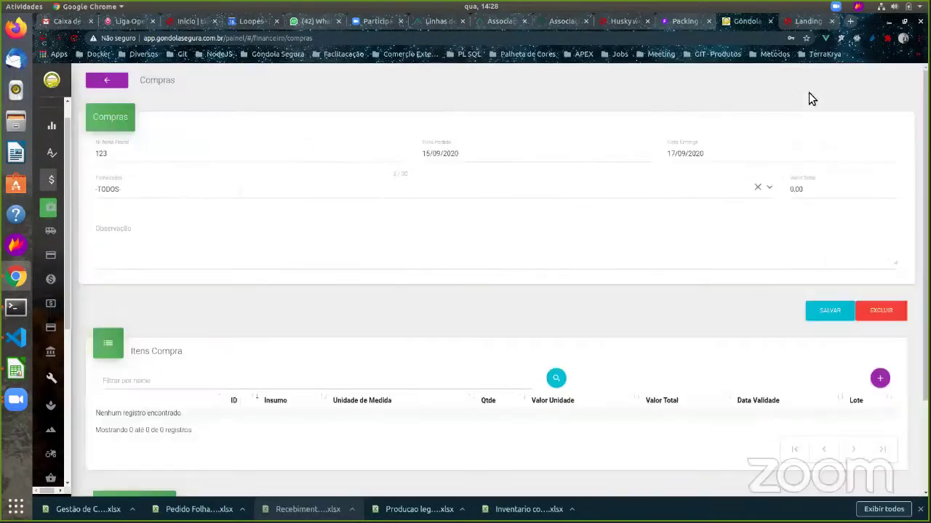
Step: Open the Cultura report under Relatórios and examine the listed crop's status, Valor Previsto and Valor Real
mouse_move(68, 336)
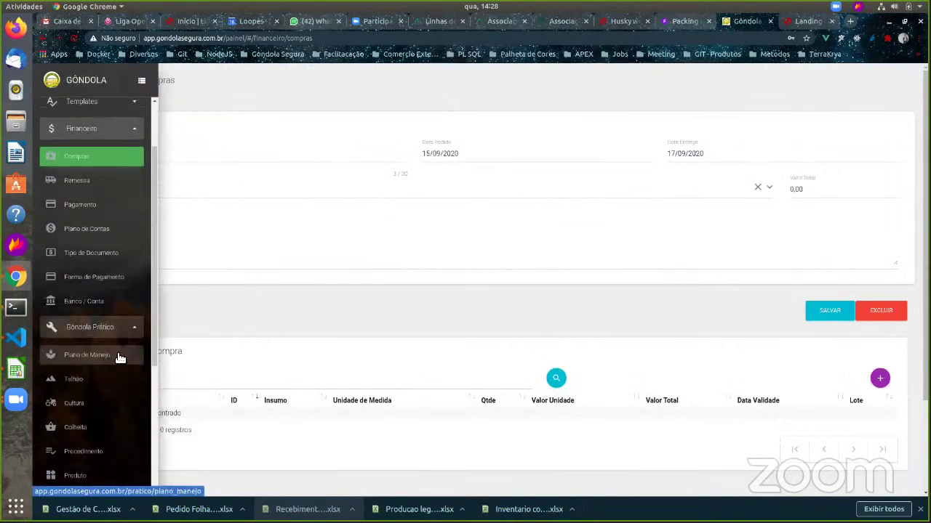
scroll(121, 356, down, 2)
scroll(125, 340, down, 5)
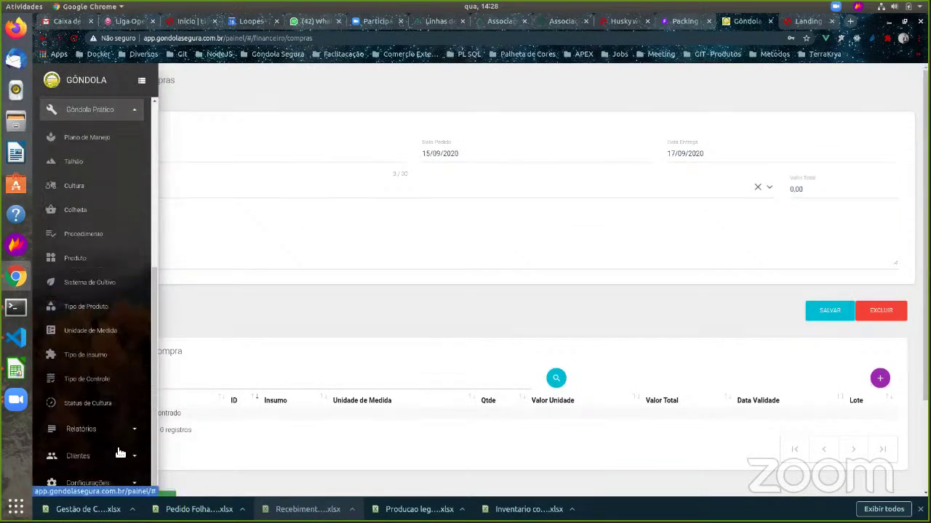
click(92, 429)
click(102, 404)
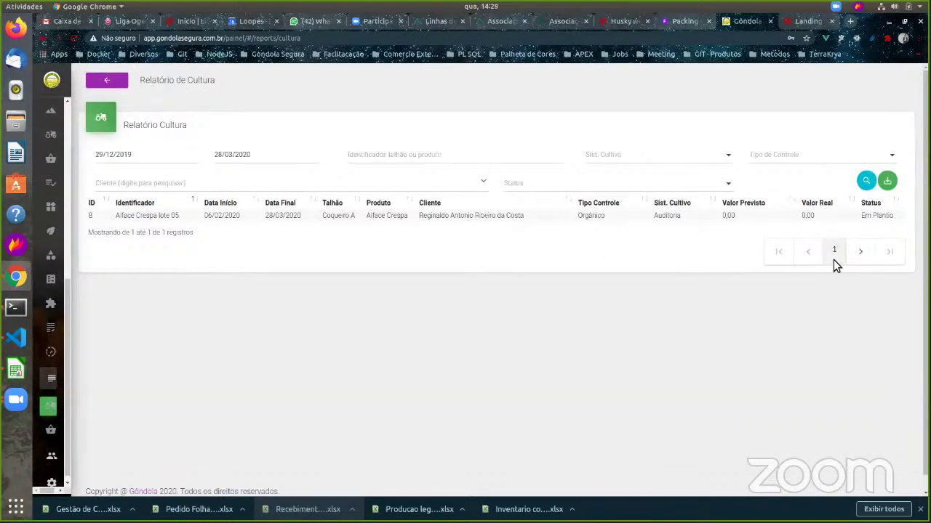
triple_click(869, 218)
double_click(729, 216)
click(816, 219)
Step: Export the Cultura report and open the CSV file in LibreOffice Calc, accepting the import options as offered
click(888, 181)
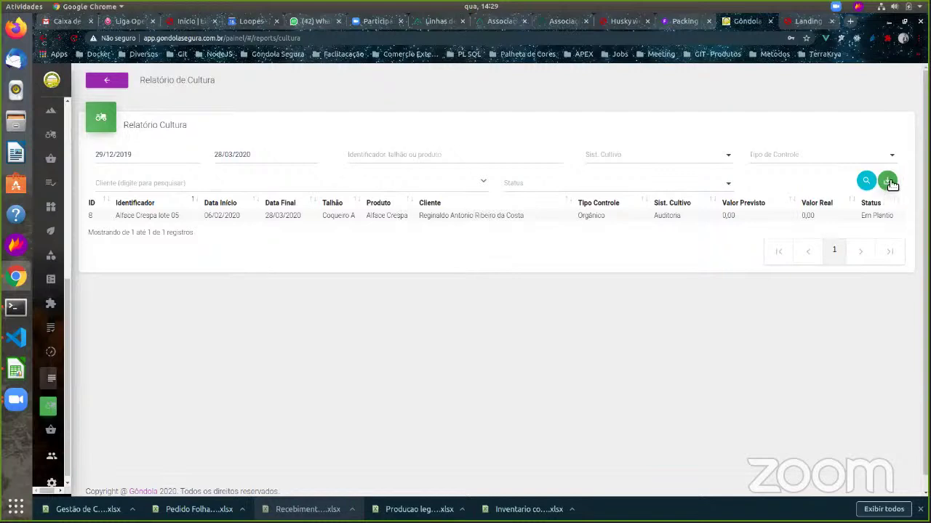
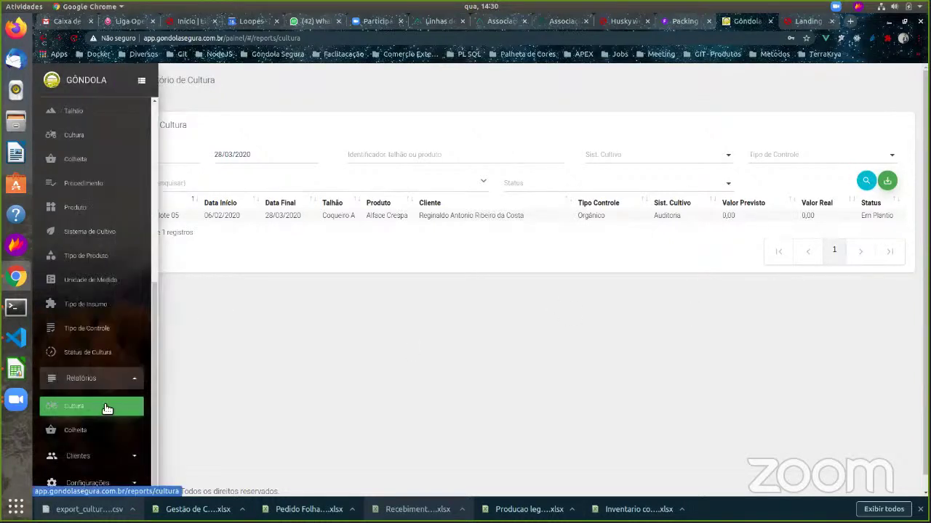
click(132, 509)
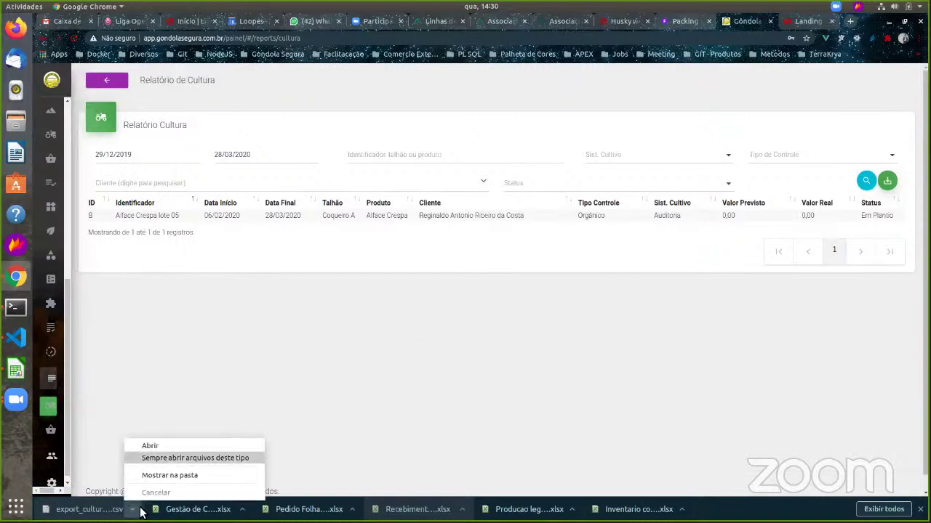
click(149, 444)
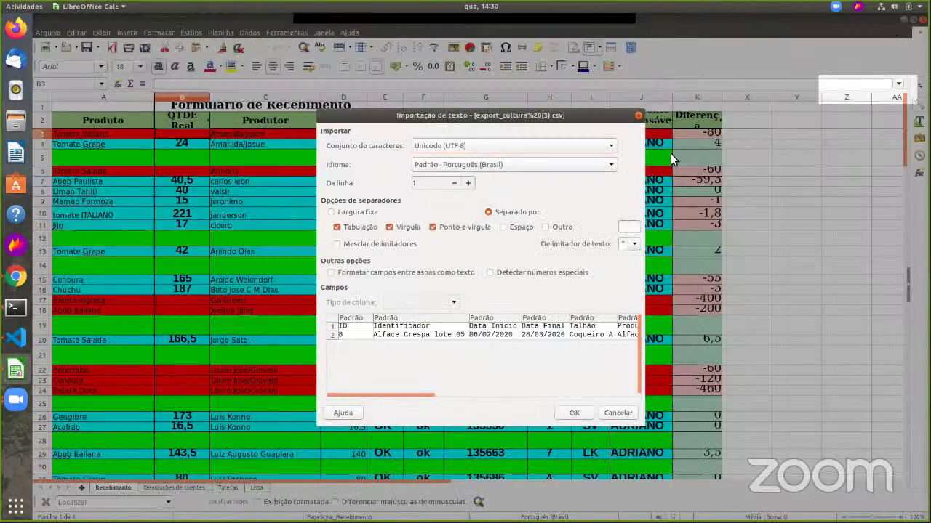
click(573, 414)
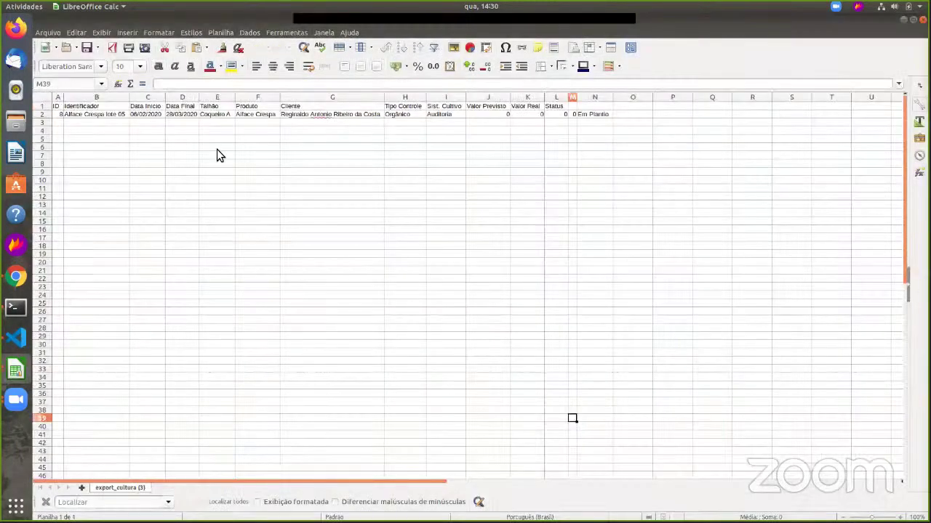
Step: Select the exported crop record in cells A2:N2 to review its columns
click(75, 115)
drag(60, 115, 601, 114)
click(601, 114)
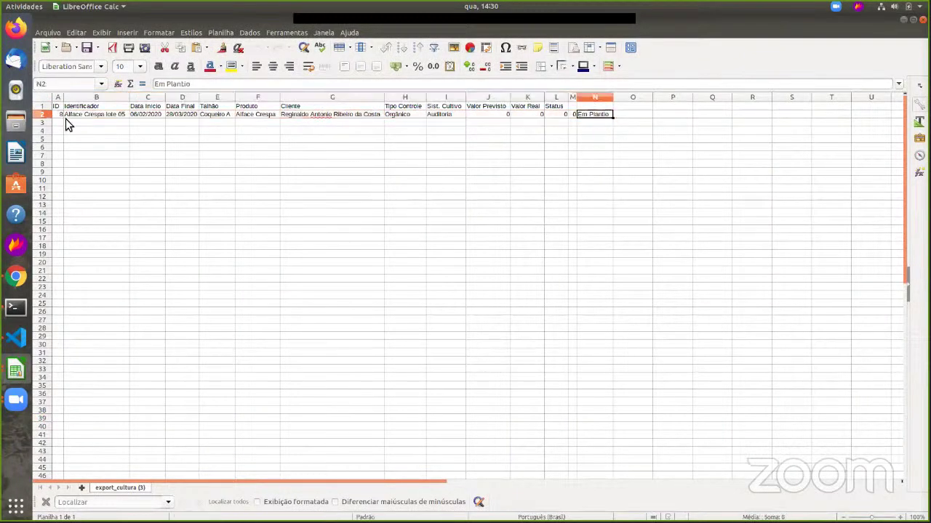
drag(58, 107, 600, 119)
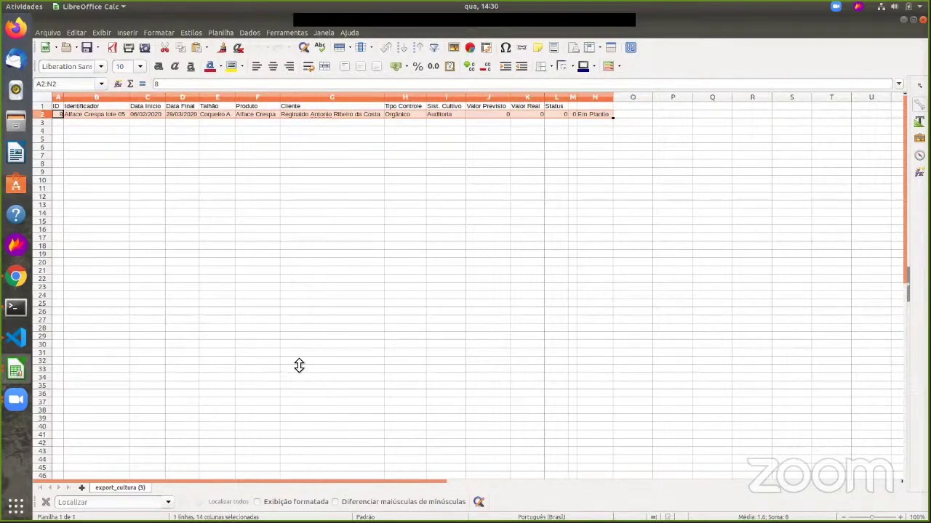
Step: Switch back to Google Chrome and open the Colheita report under Relatórios
key(alt+Tab)
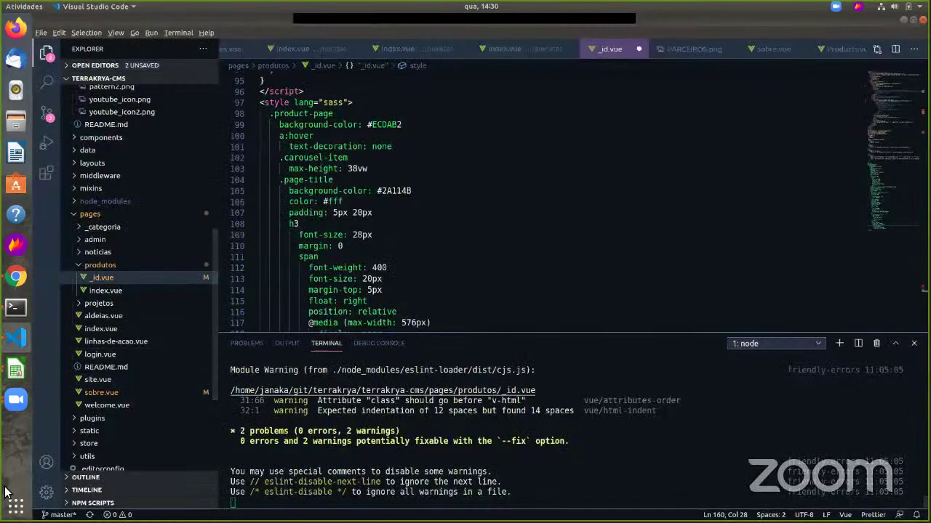
key(alt+Tab)
key(alt+Tab)
key(alt+Tab)
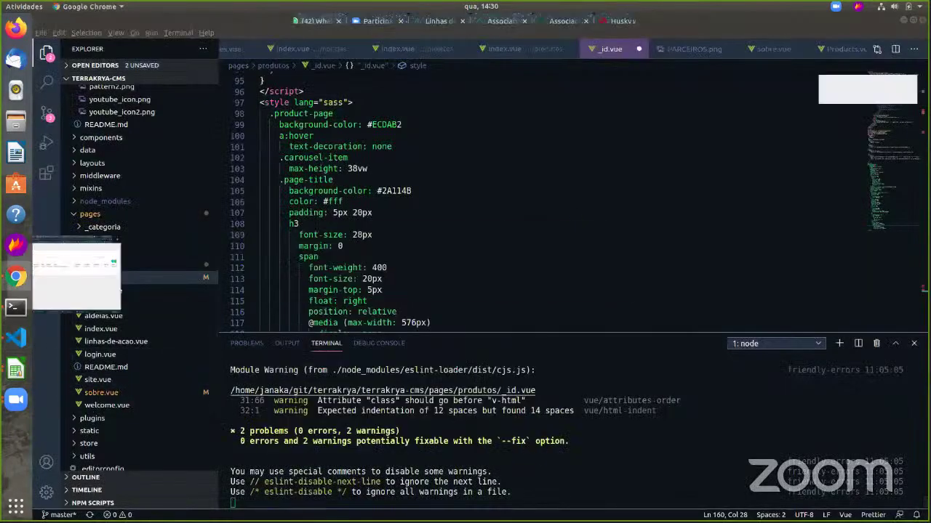
mouse_move(62, 382)
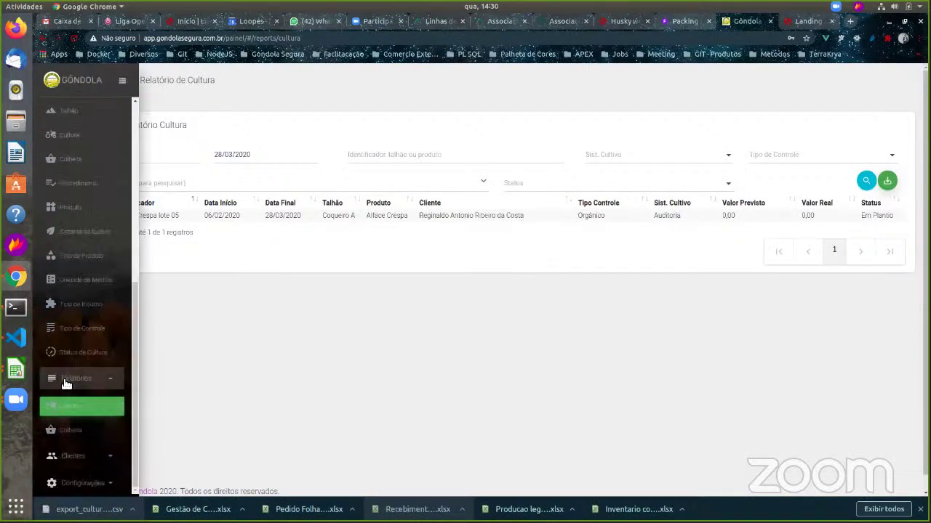
click(86, 434)
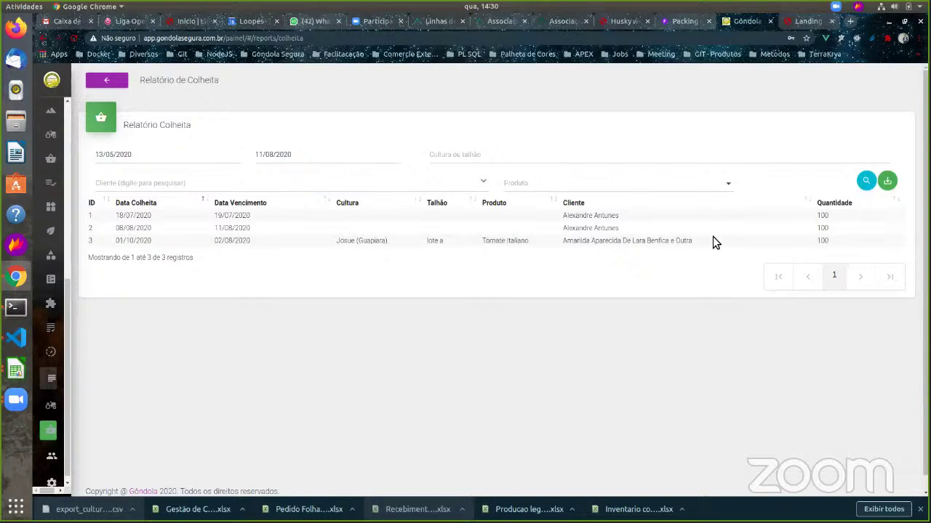
Step: Collapse the Relatórios group and open Financeiro's Banco / Conta list
mouse_move(58, 407)
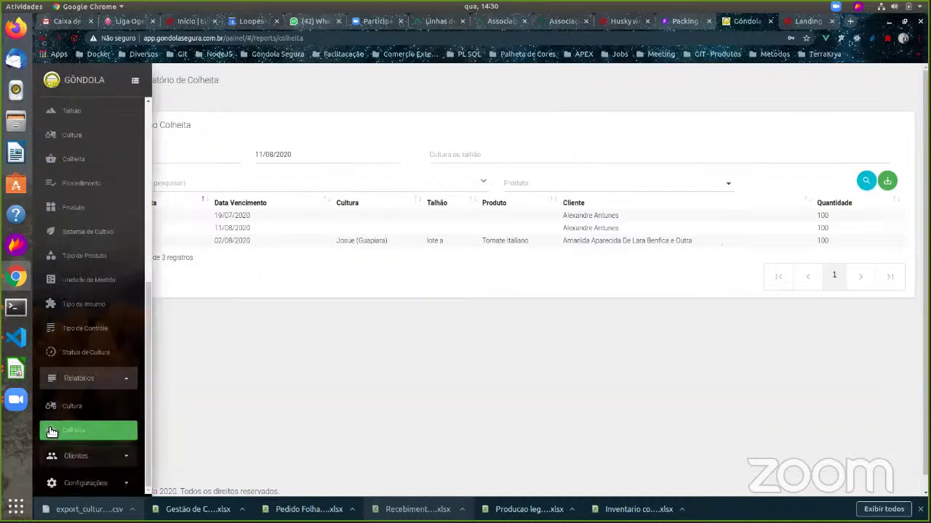
click(125, 379)
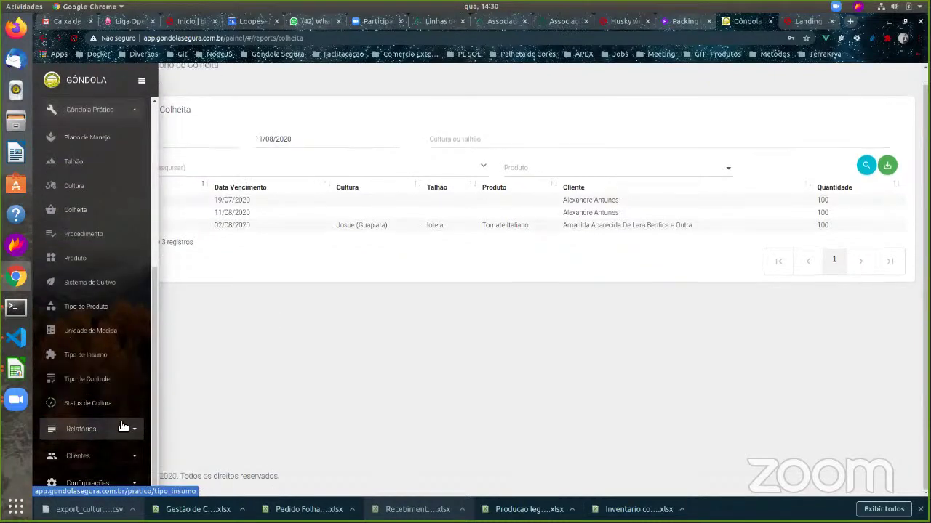
scroll(109, 349, up, 2)
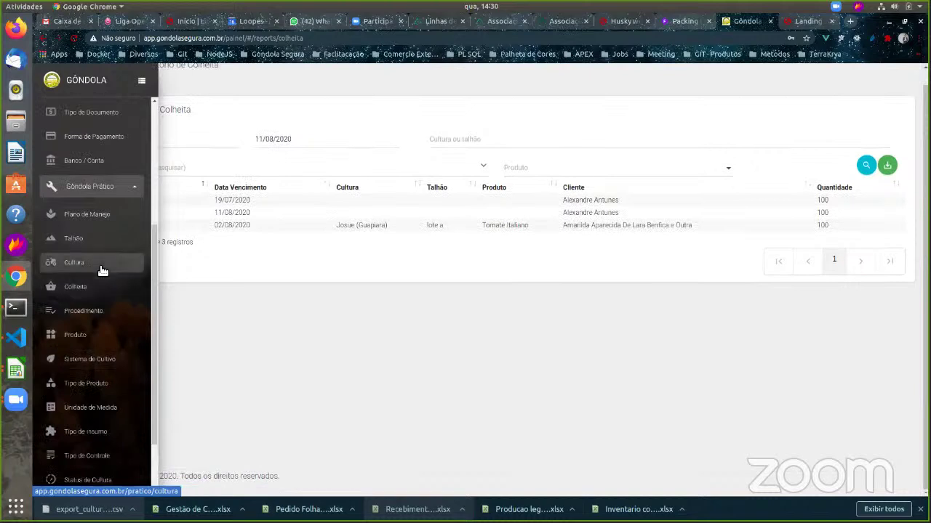
scroll(116, 265, up, 3)
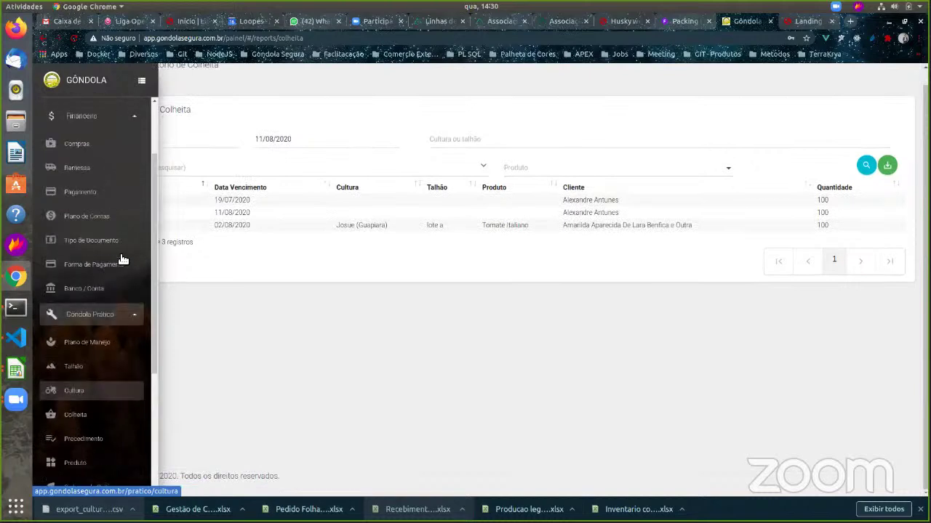
scroll(122, 260, up, 1)
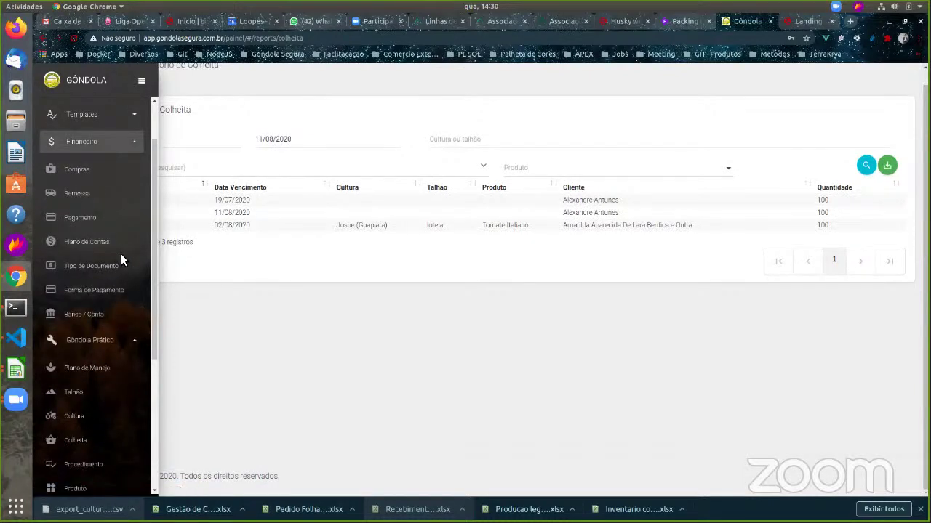
click(77, 318)
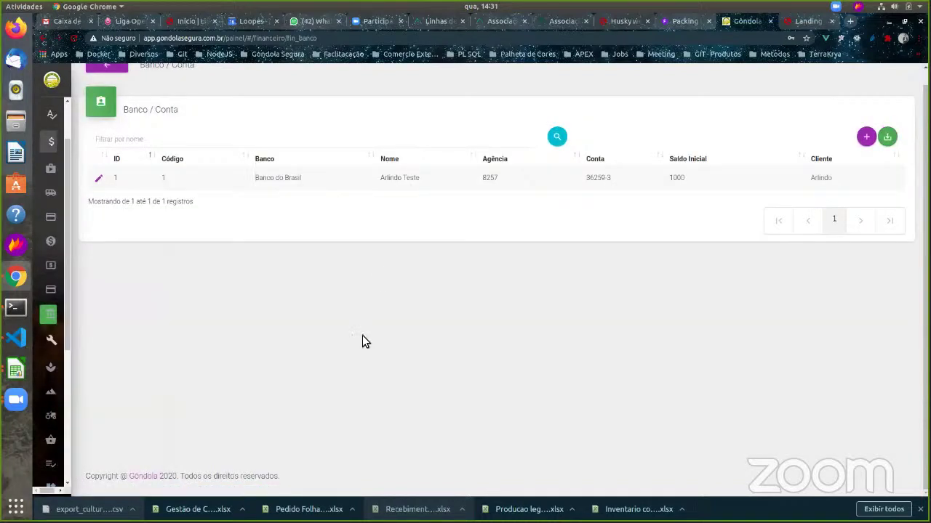
Step: View Financeiro's Forma de Pagamento, Tipo de Documento and Plano de Contas lists in turn
click(121, 293)
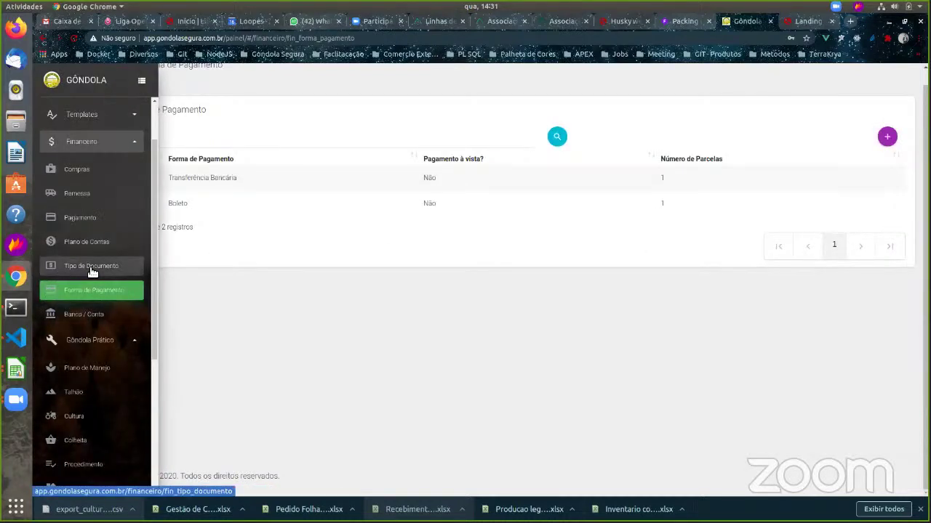
click(91, 267)
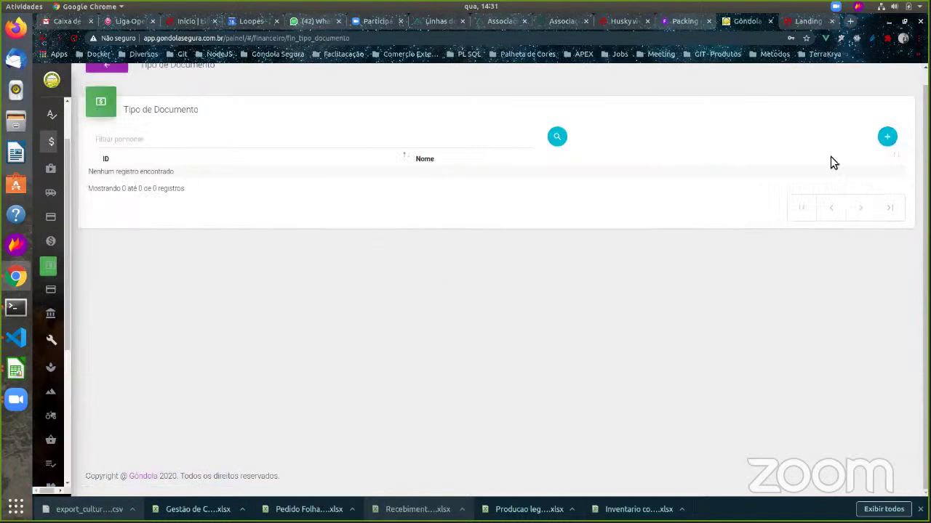
mouse_move(63, 269)
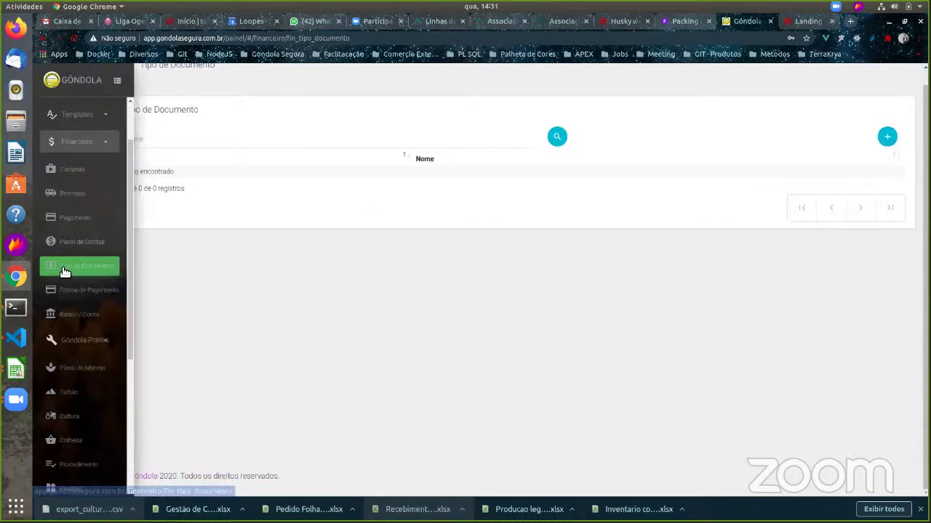
click(98, 248)
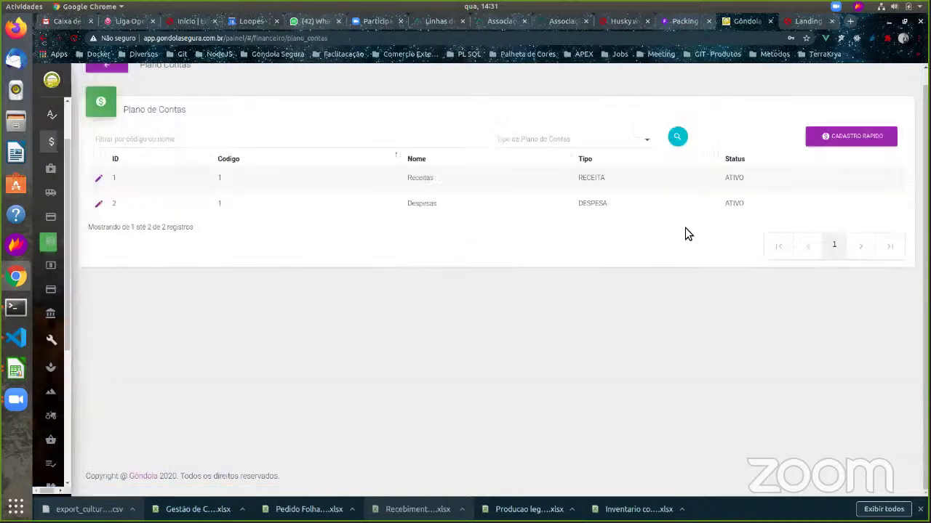
Step: Open Financeiro's Pagamento list, view a blank financial entry form and return to the list without saving
mouse_move(50, 270)
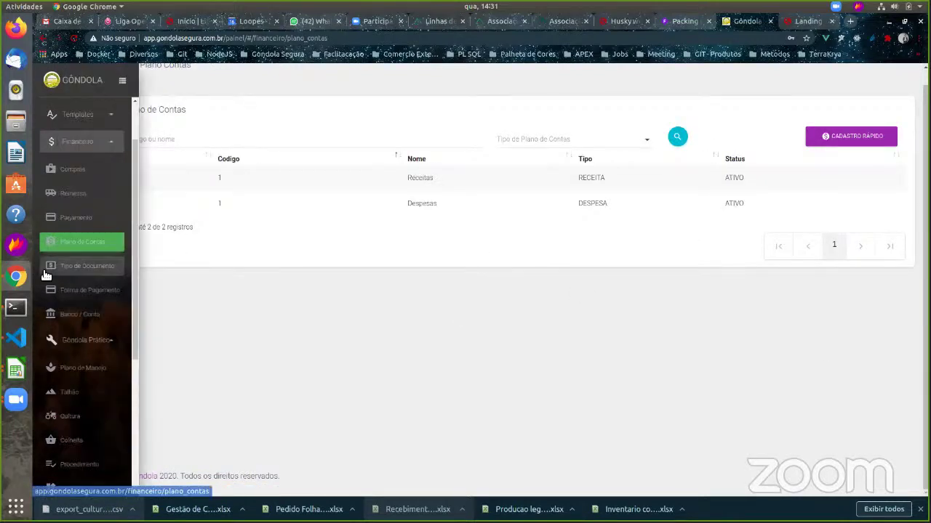
click(96, 218)
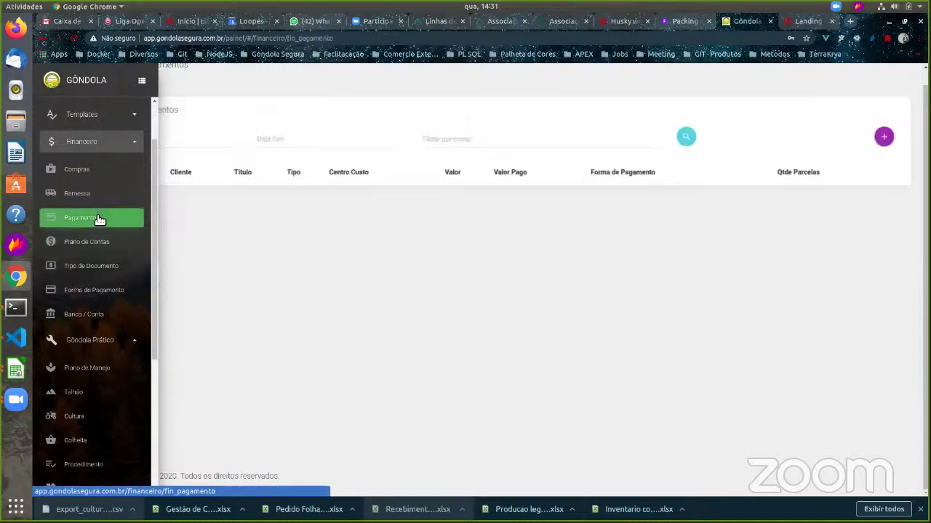
click(886, 138)
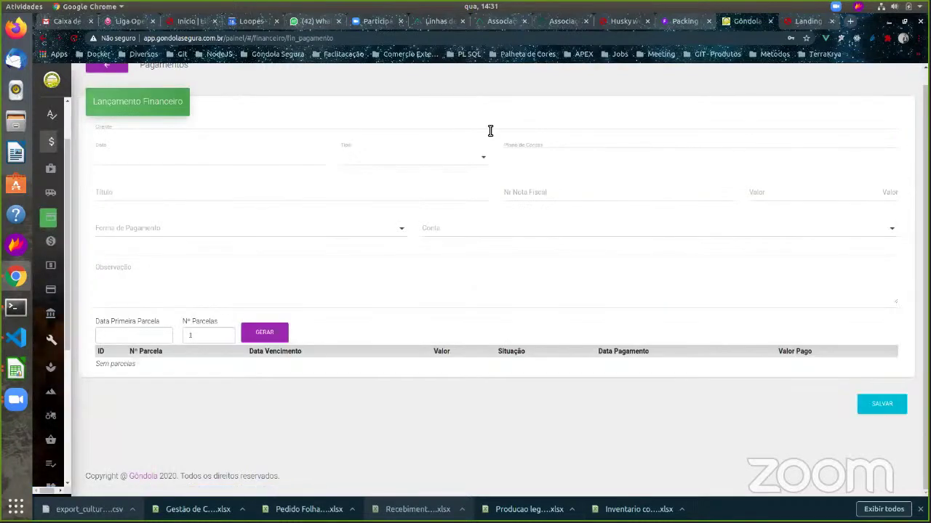
click(115, 68)
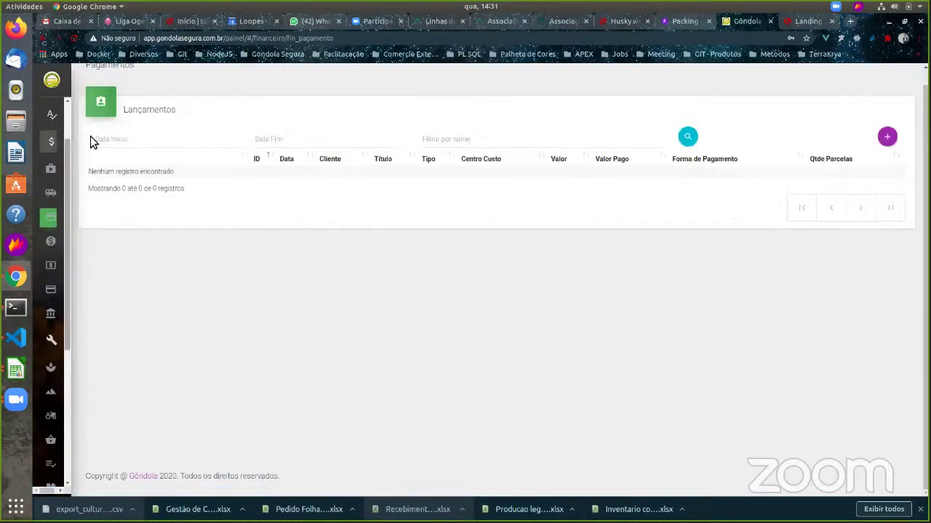
Step: Collapse the Financeiro group and open Gôndola Prático's Produto list
click(93, 142)
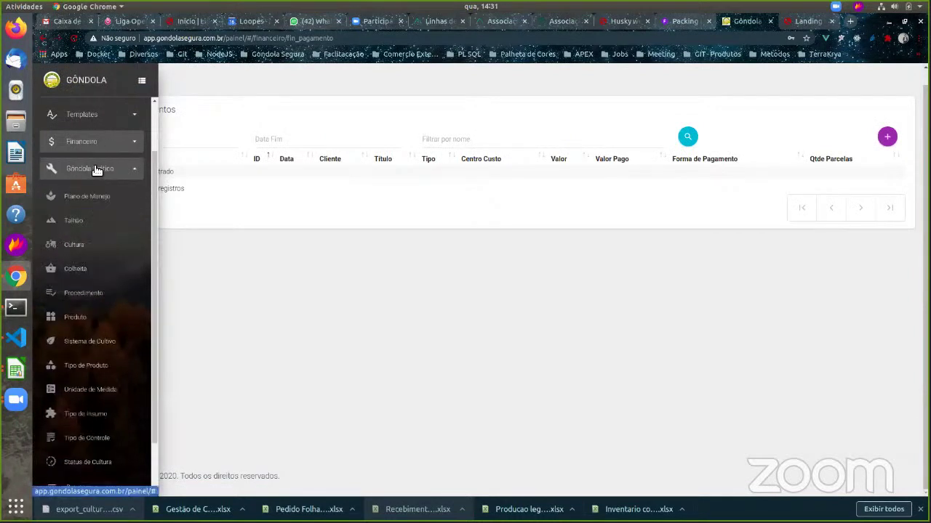
scroll(109, 229, down, 3)
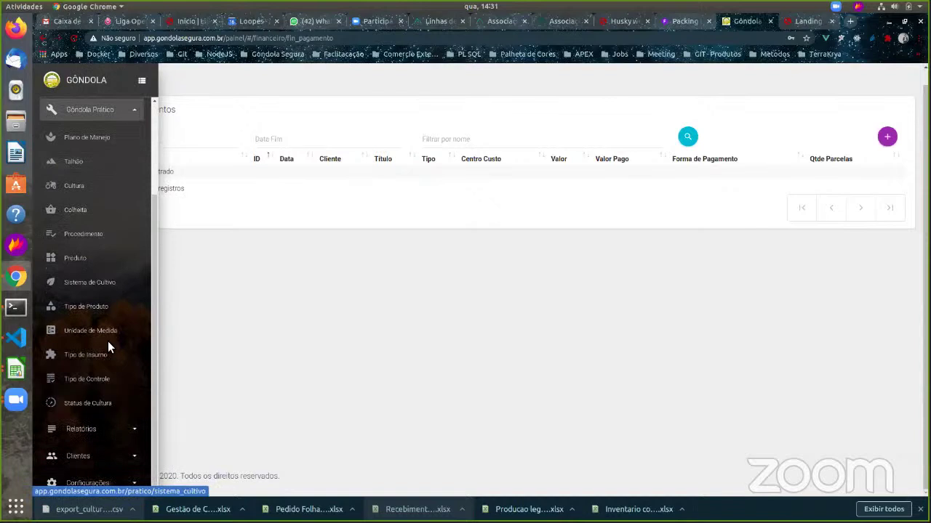
click(98, 262)
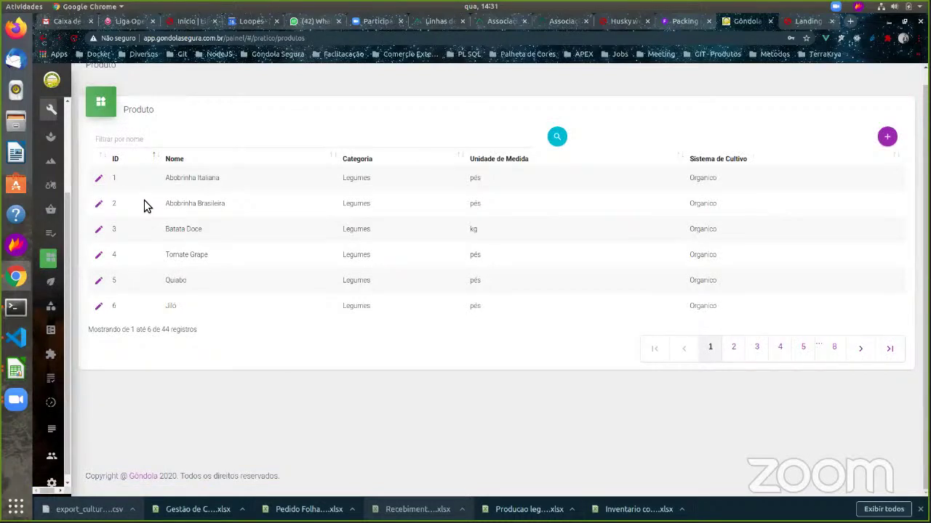
Step: Open the Abobrinha Italiana product, view its unit of measure options keeping pés, and return to the list without saving
click(99, 178)
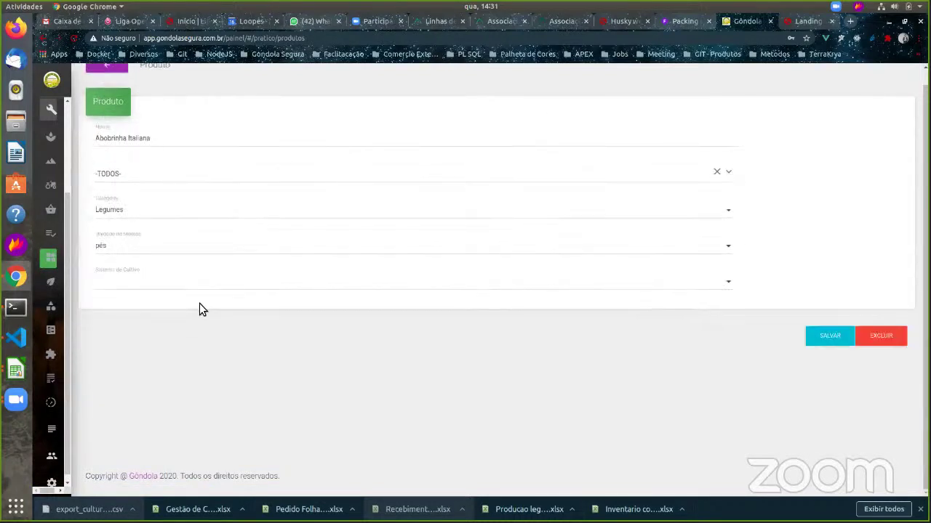
mouse_move(78, 193)
click(119, 251)
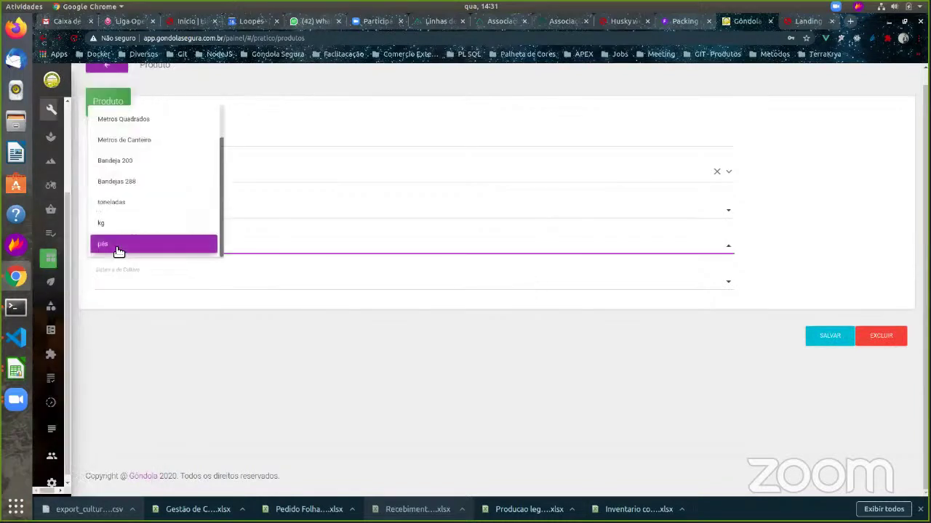
click(118, 251)
scroll(195, 291, up, 1)
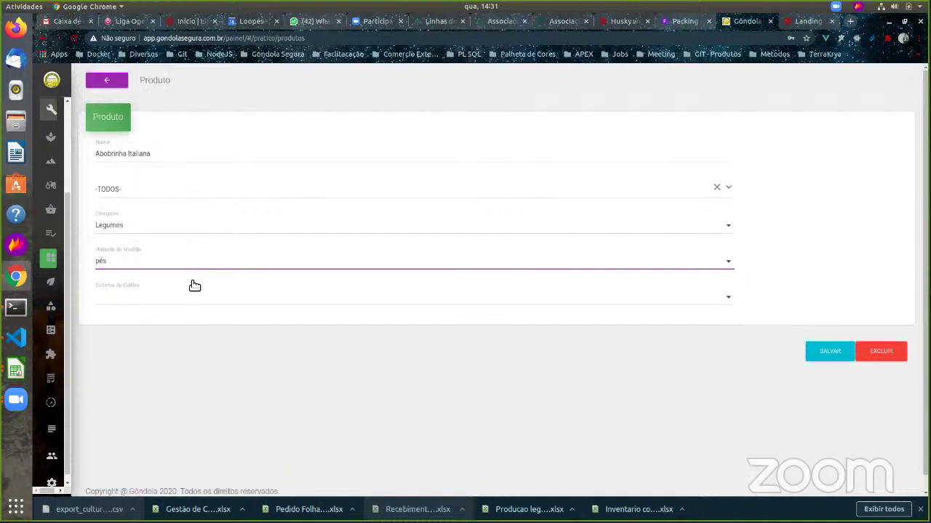
click(117, 82)
Step: View Gôndola Prático's Sistema de Cultivo, Tipo de Produto and Unidade de Medida lists in turn
mouse_move(48, 267)
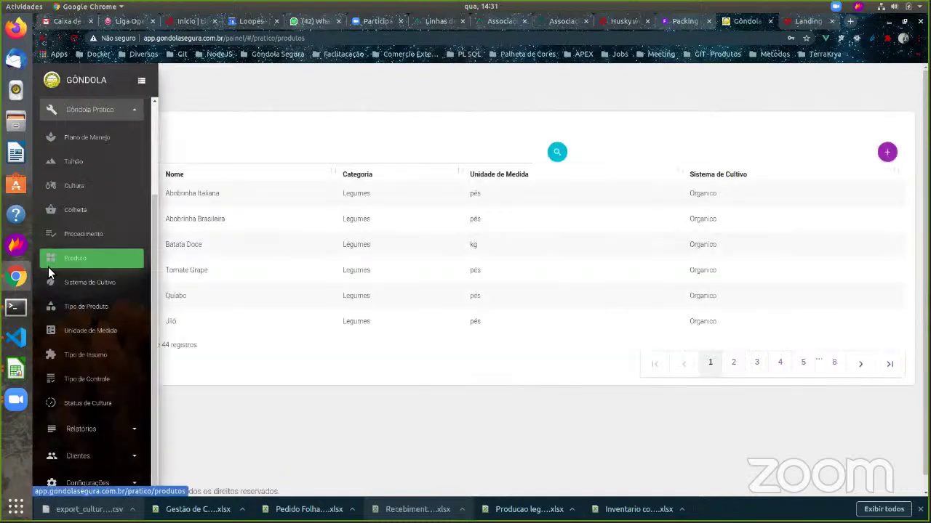
click(80, 285)
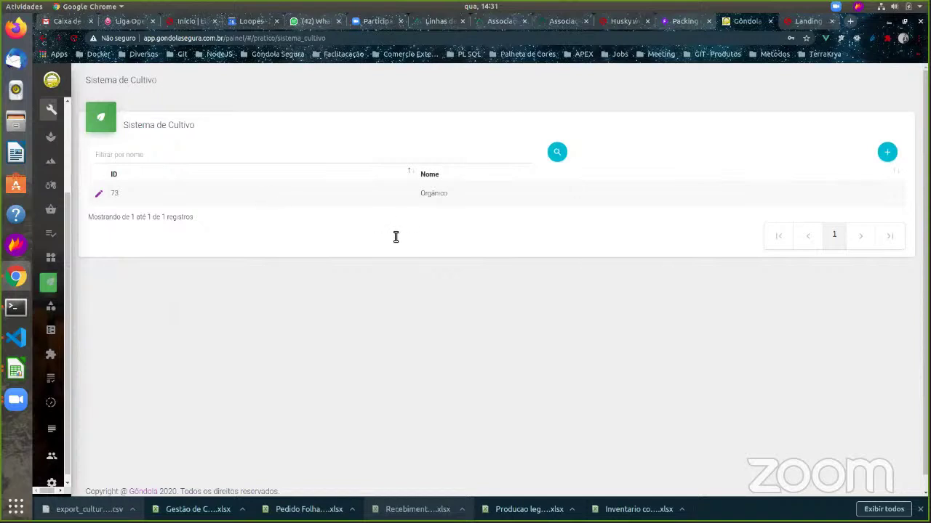
click(67, 309)
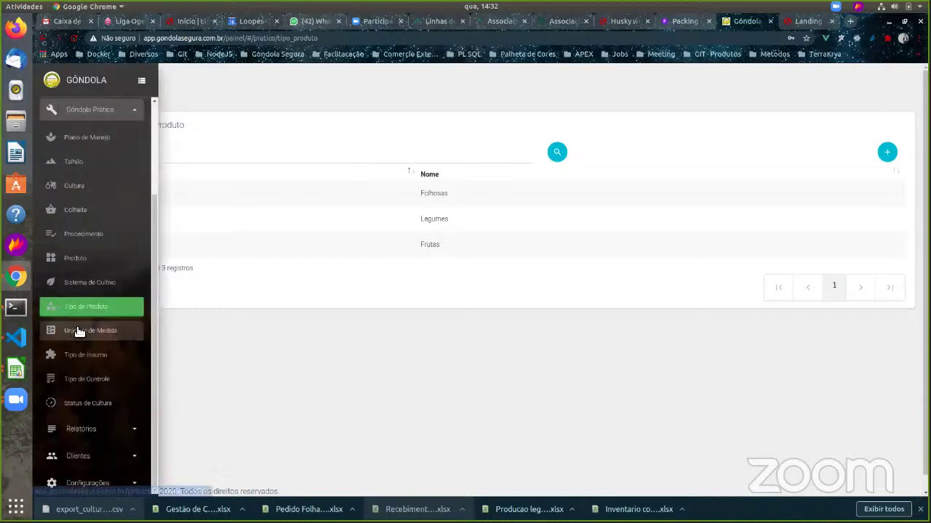
click(72, 330)
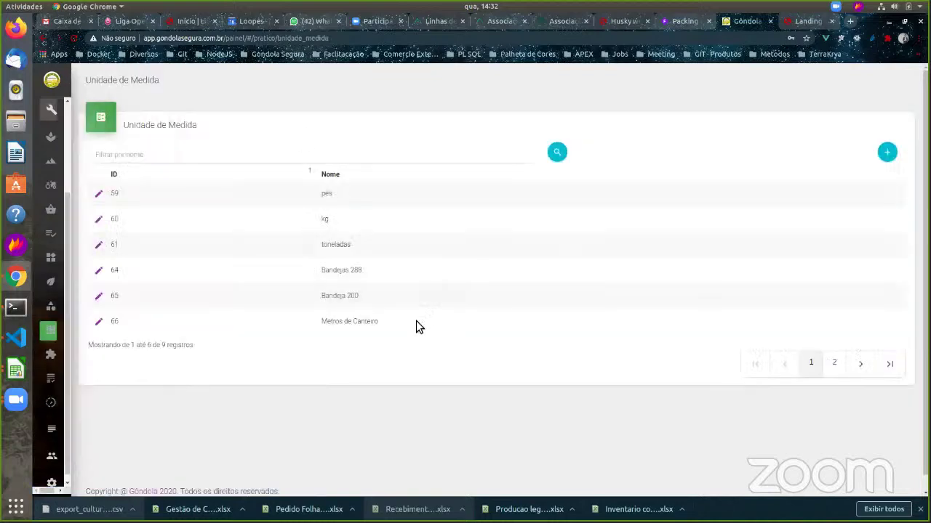
Step: View Gôndola Prático's Tipo de Insumo and Tipo de Controle lists
mouse_move(82, 383)
click(92, 356)
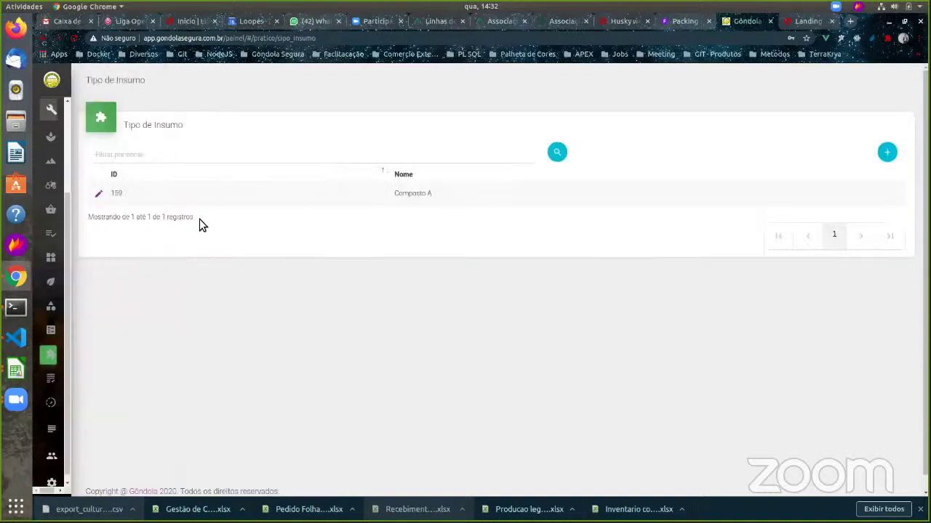
mouse_move(53, 372)
click(102, 379)
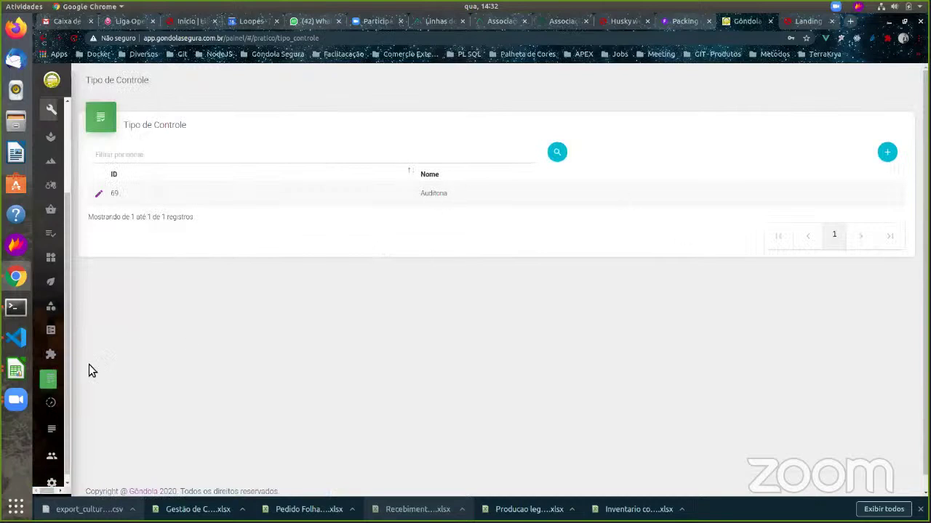
Step: Open the Status de Cultura list and highlight the Em Colheita and Em Cultivo status names
mouse_move(40, 291)
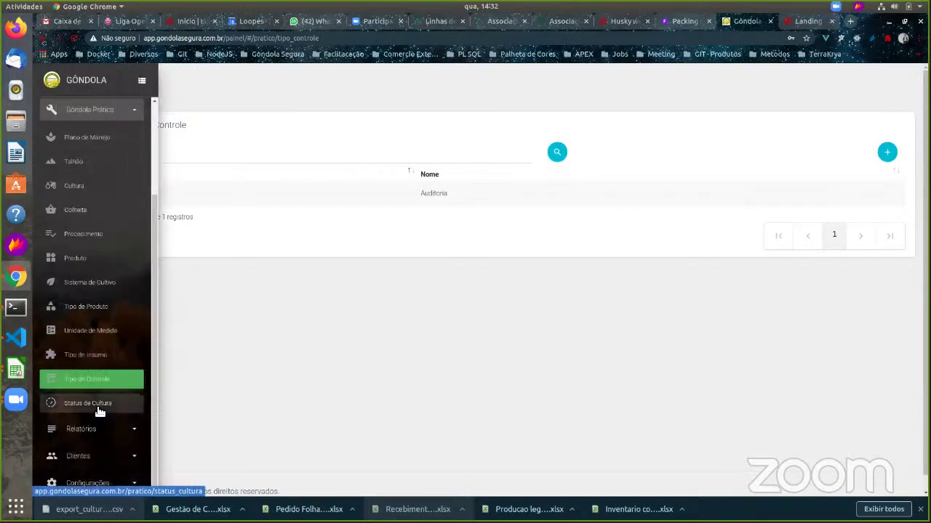
click(102, 405)
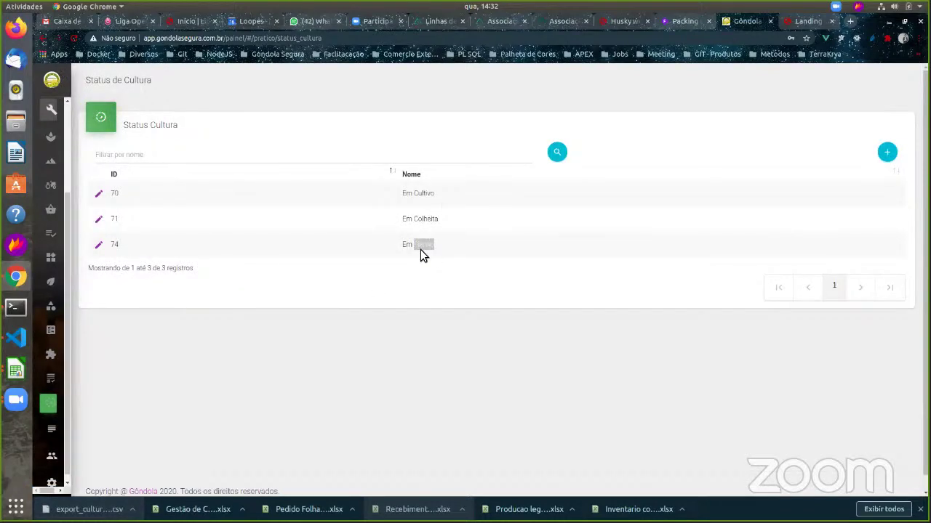
double_click(431, 218)
double_click(430, 194)
Step: Open the Procedimento list, go to its second page and highlight the Colheita e Pós Colheita procedure
mouse_move(69, 380)
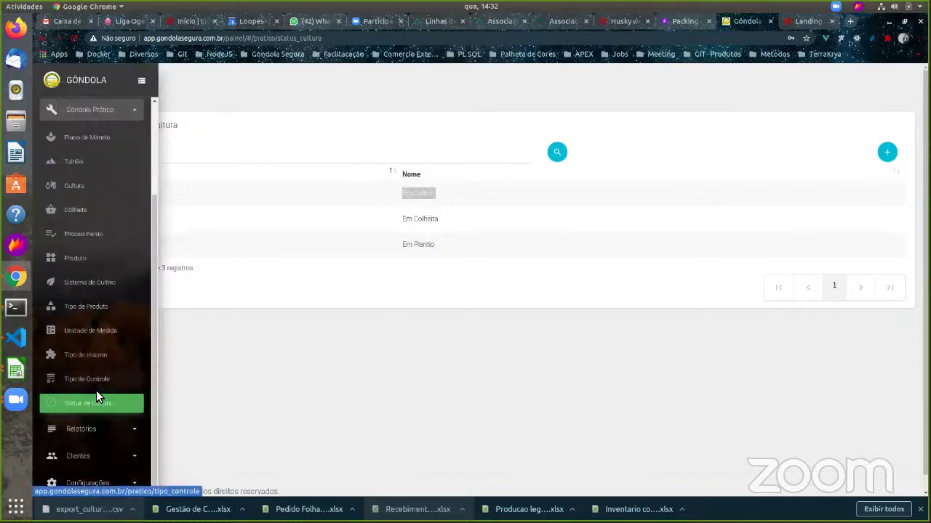
scroll(96, 390, up, 3)
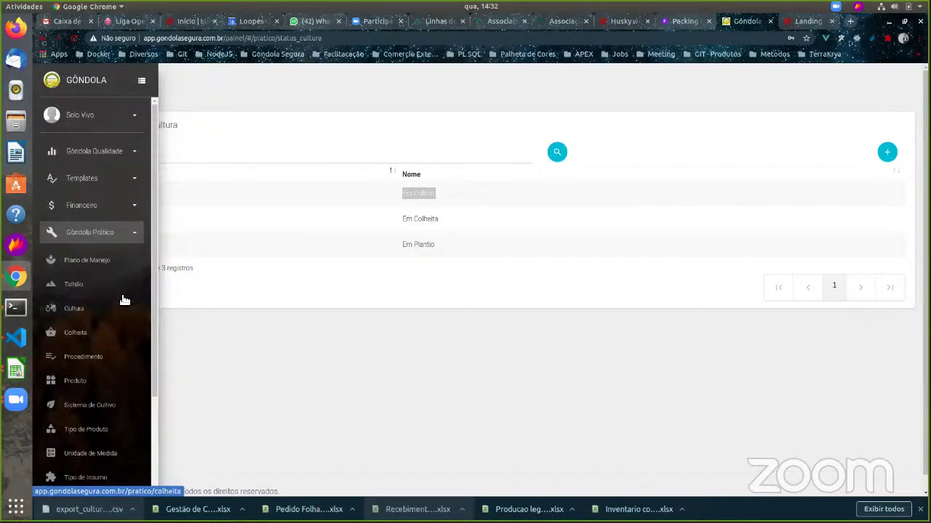
click(114, 357)
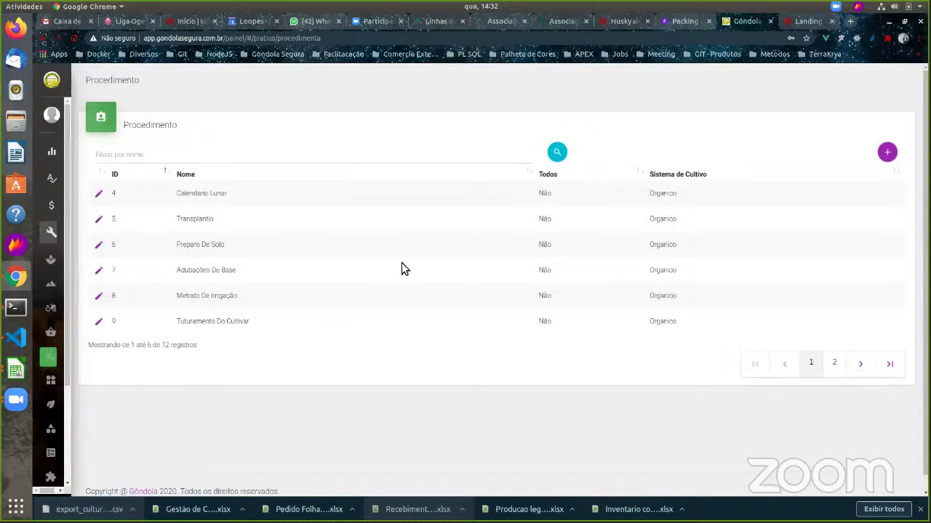
click(834, 363)
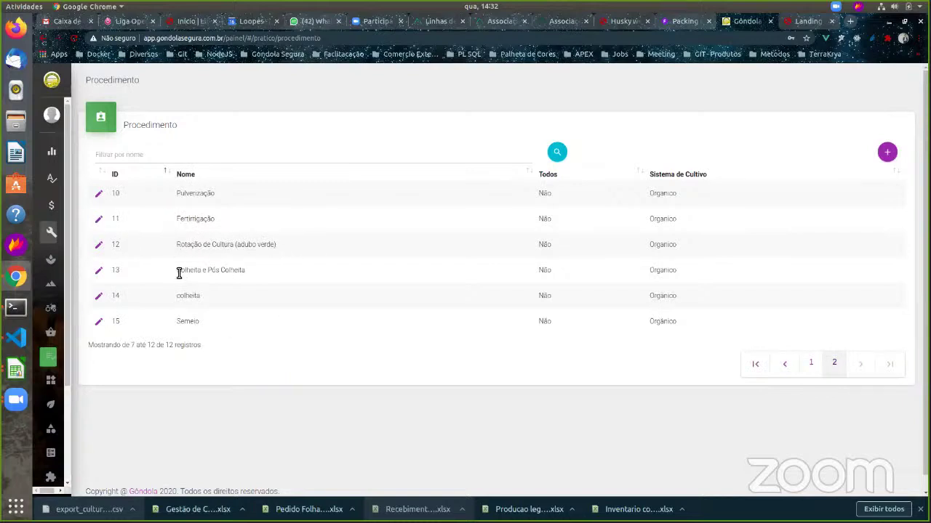
triple_click(227, 270)
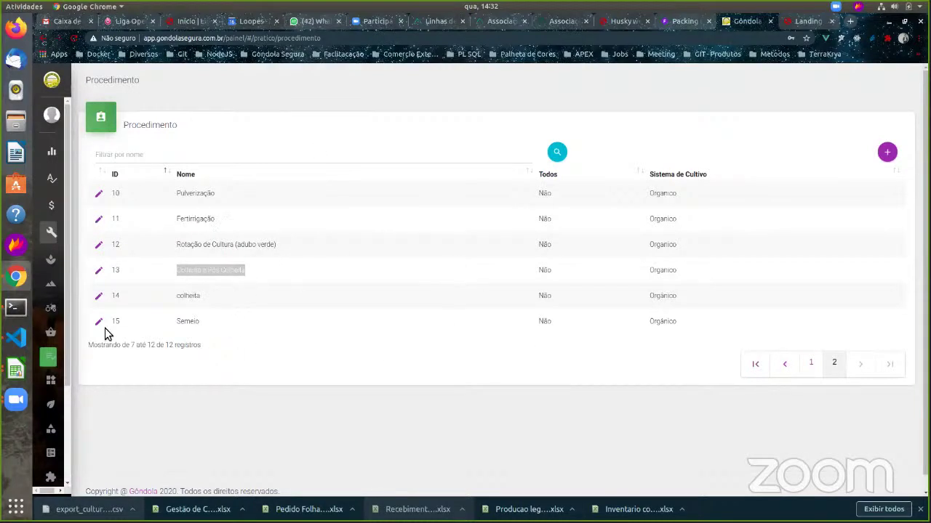
Step: Open the Tomate Italiano crop record with ID 4 from the Cultura list and view its Procedimentos table
mouse_move(66, 336)
click(58, 313)
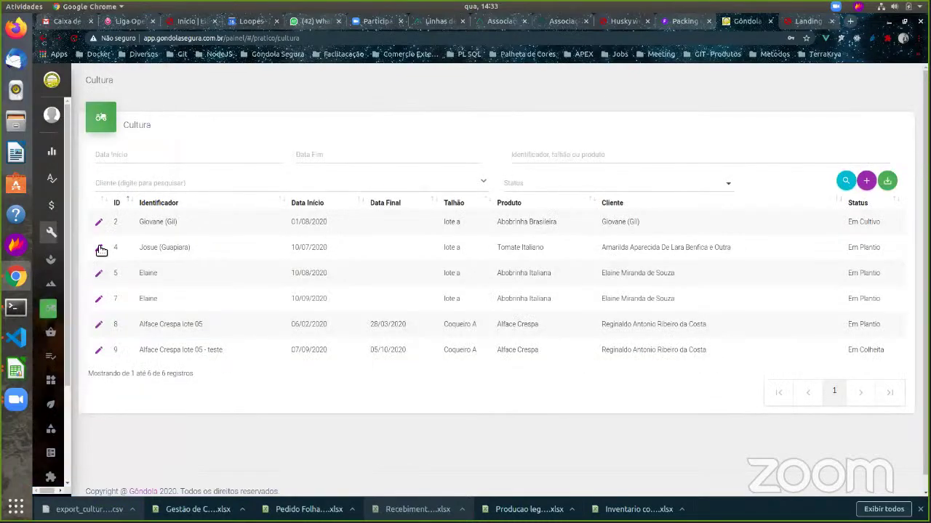
click(100, 249)
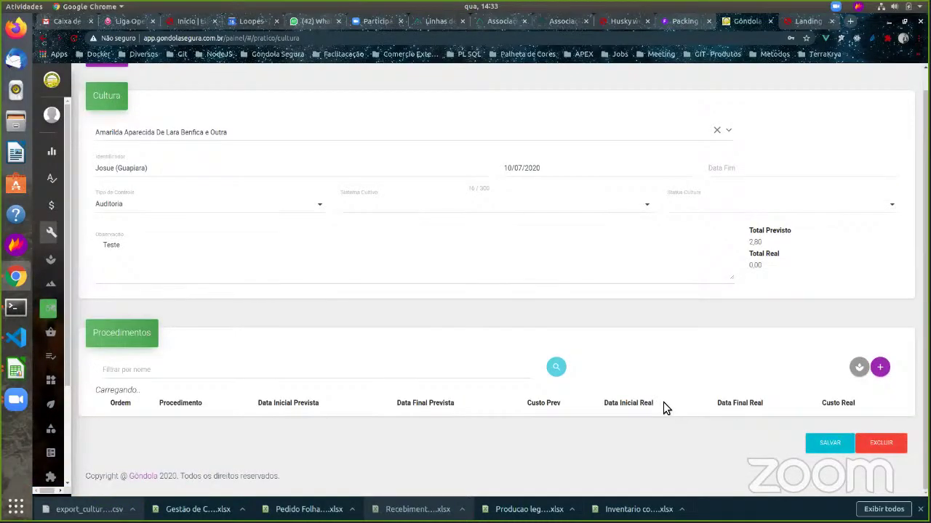
scroll(618, 413, down, 3)
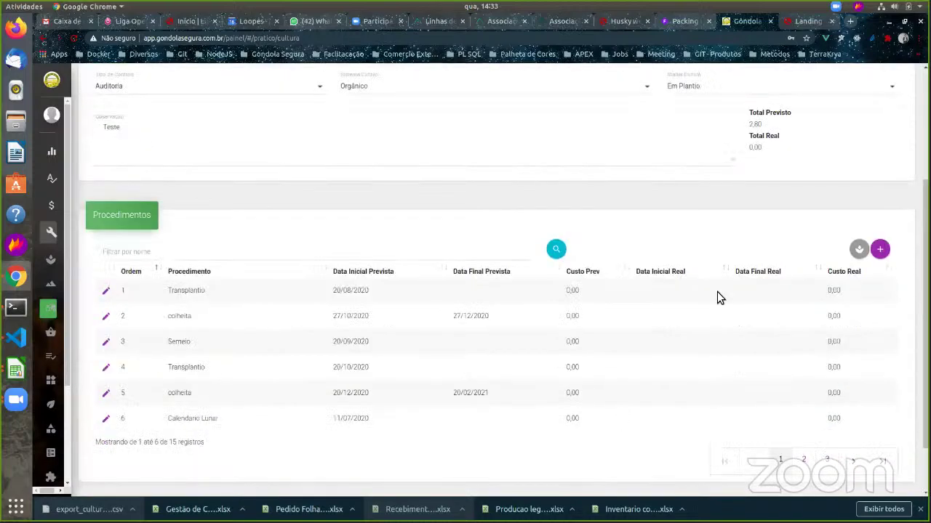
Step: Start a new procedure in the Tomate Italiano crop record and choose Pulverização as the procedure
click(881, 250)
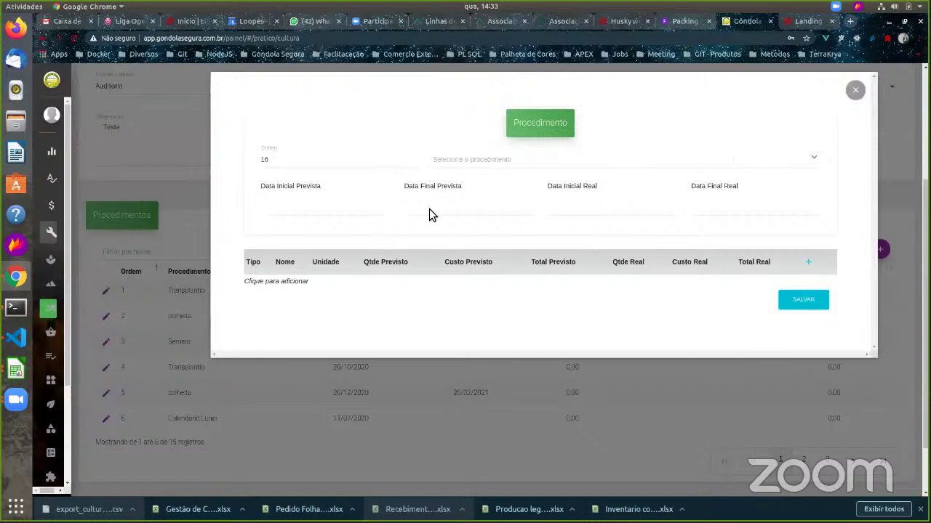
click(815, 162)
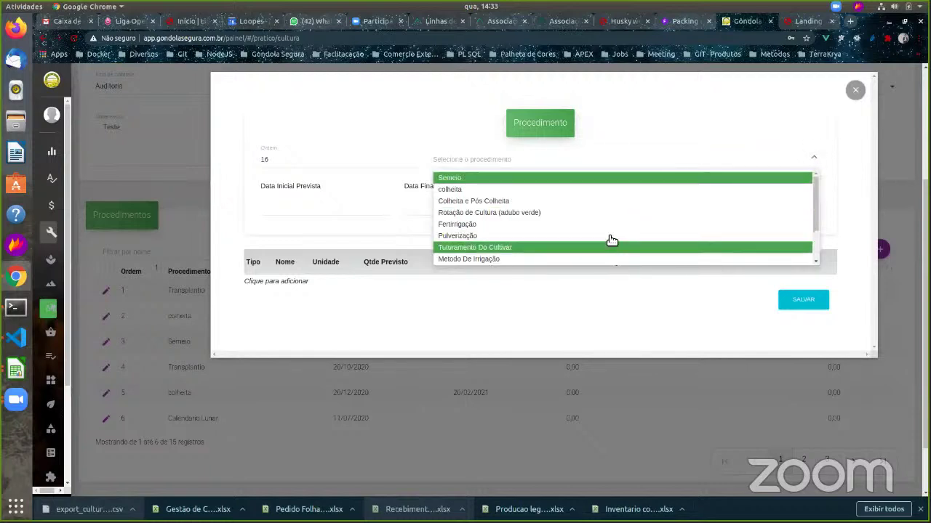
click(605, 248)
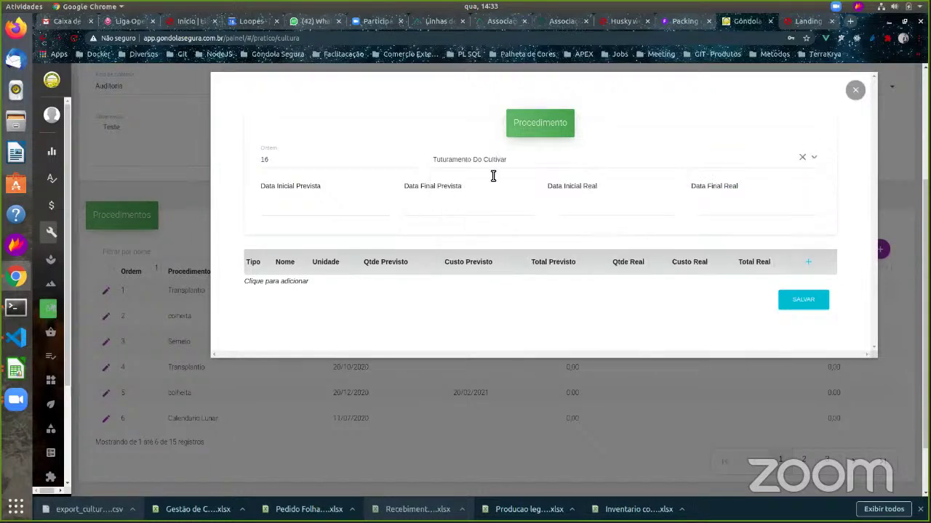
click(812, 158)
click(550, 236)
Step: Add an item row with Tipo Calda - BioPreparado and Nome Fabricação, and leave the procedure form without saving
click(808, 262)
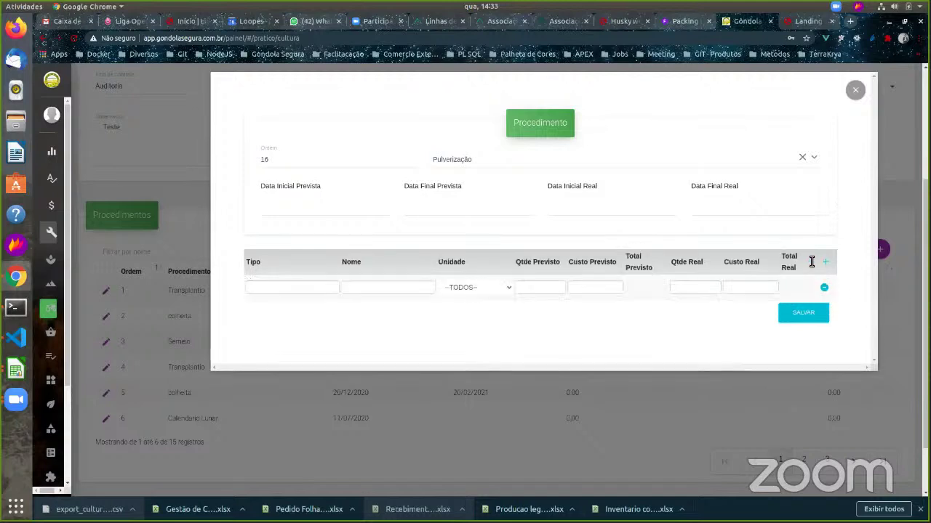
click(318, 290)
text(Cald)
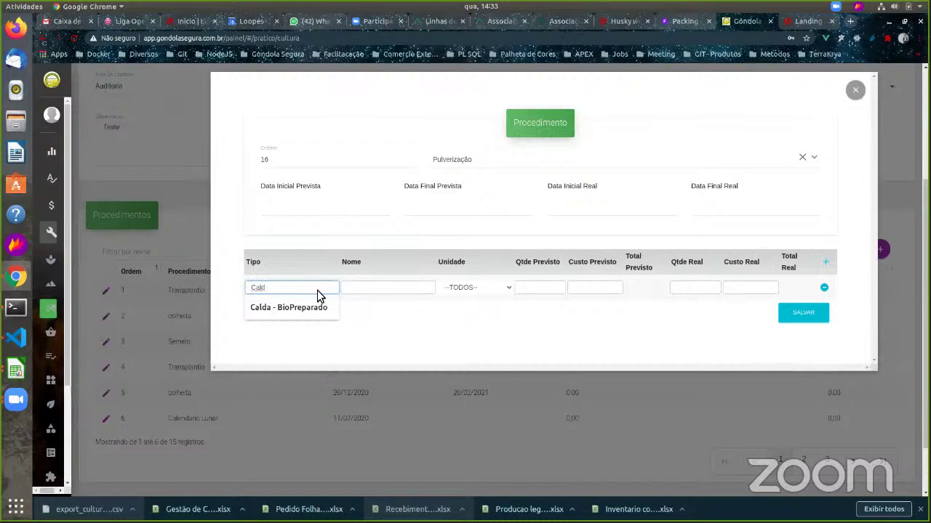
key(Down)
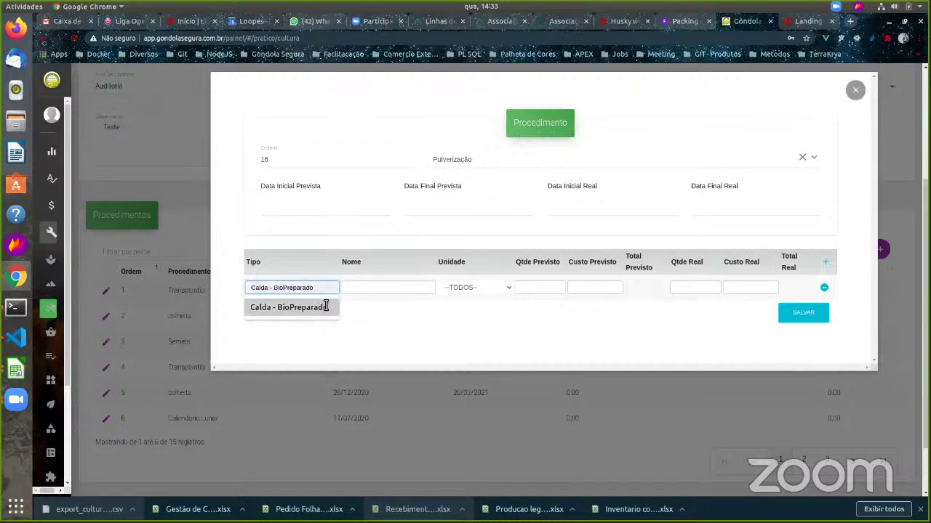
click(378, 286)
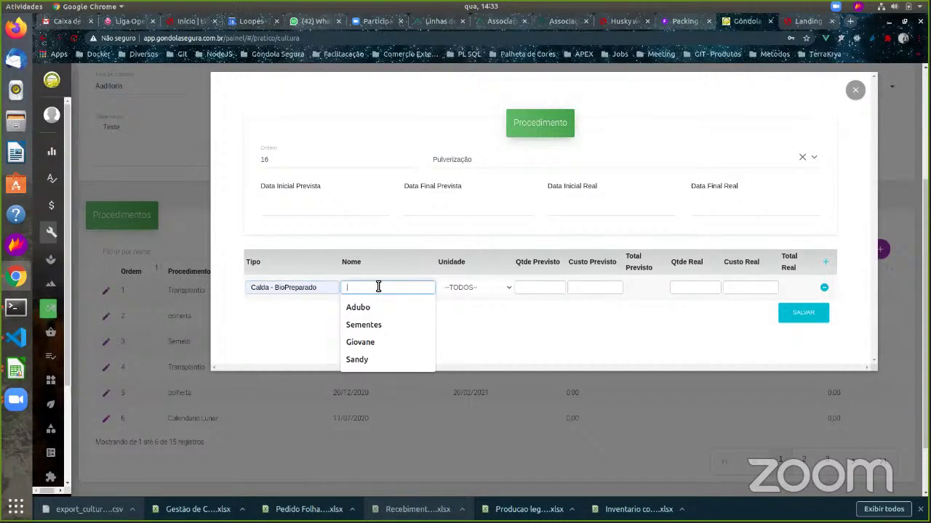
text(Fabricação)
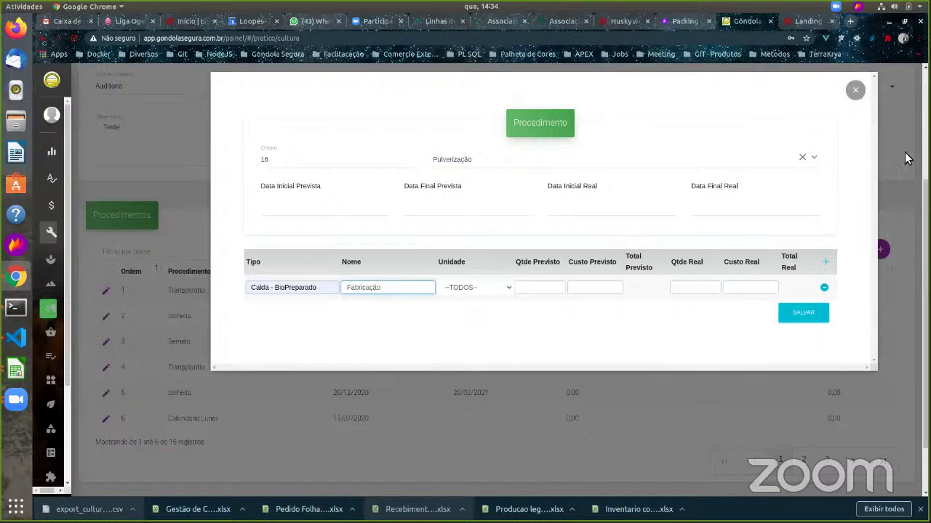
click(903, 175)
Step: Check the available talhão options in the Tomate Italiano crop record
scroll(387, 161, up, 2)
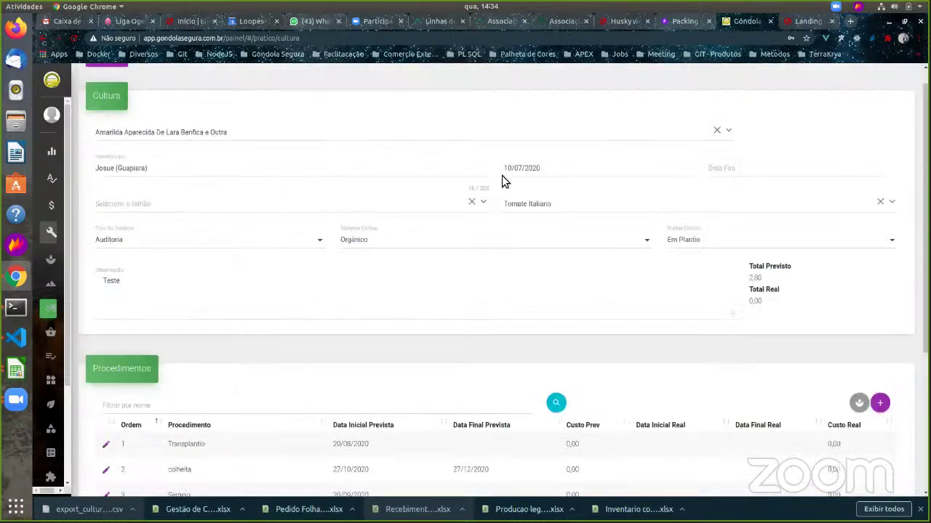
click(485, 207)
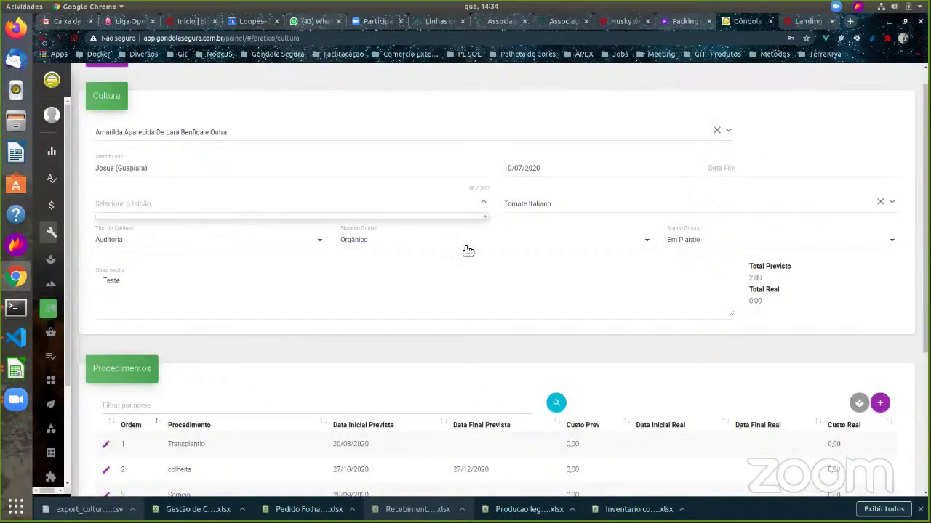
scroll(467, 249, down, 1)
scroll(468, 249, up, 1)
click(485, 208)
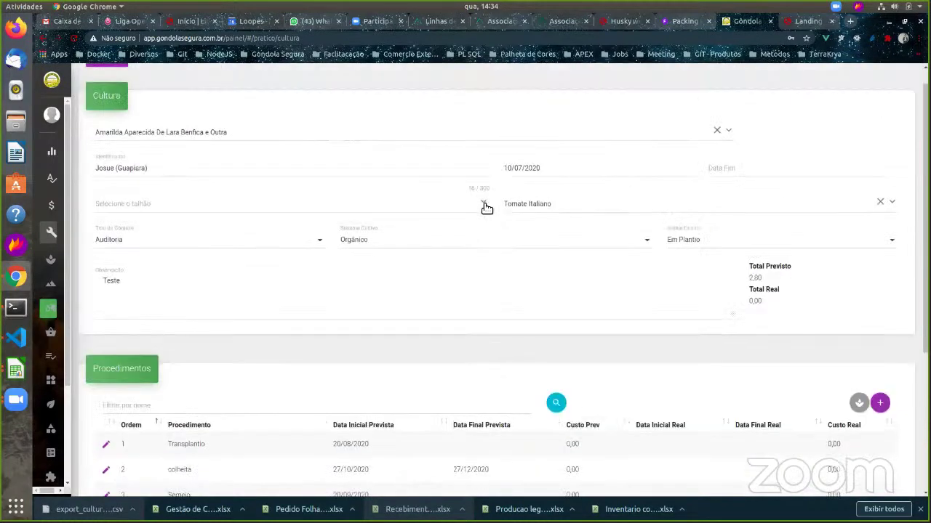
click(486, 209)
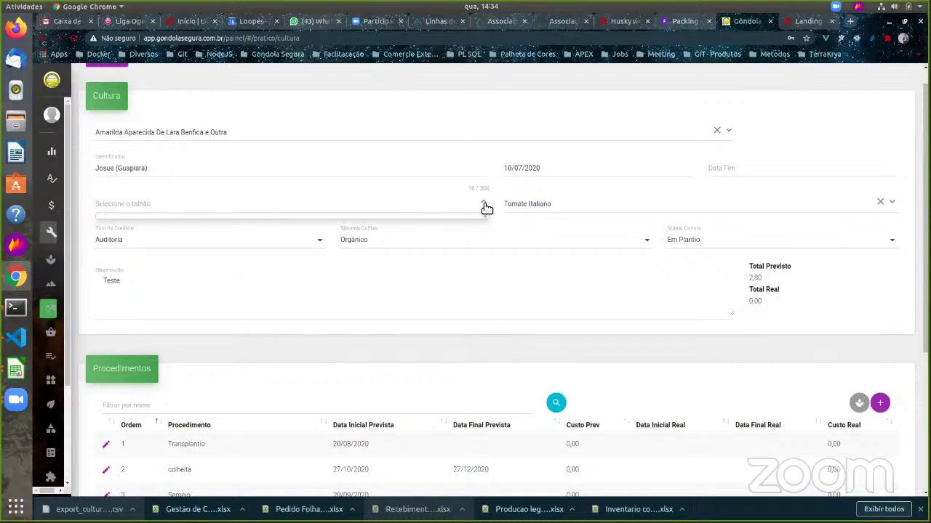
click(485, 205)
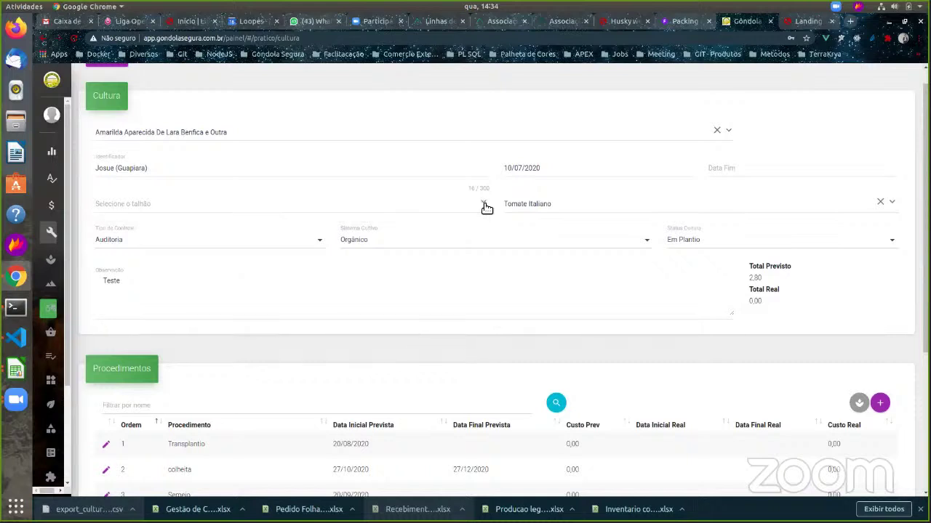
Step: Leave the Tomate Italiano crop record, open the Talhão list and start a new talhão record
scroll(176, 146, up, 1)
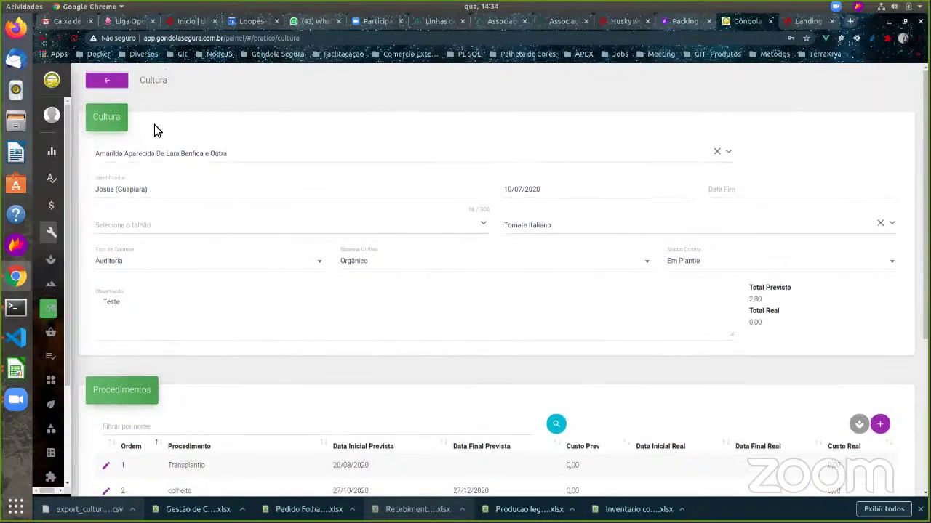
click(102, 80)
mouse_move(73, 330)
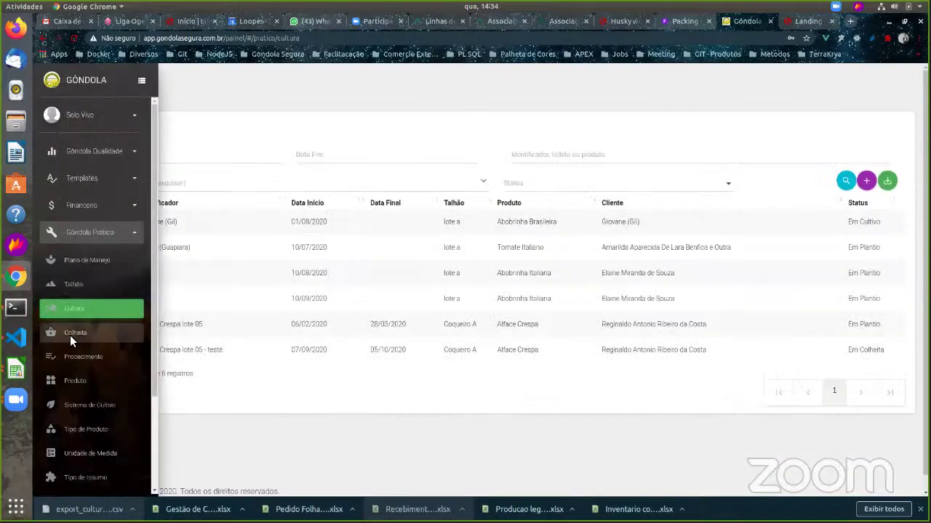
click(87, 282)
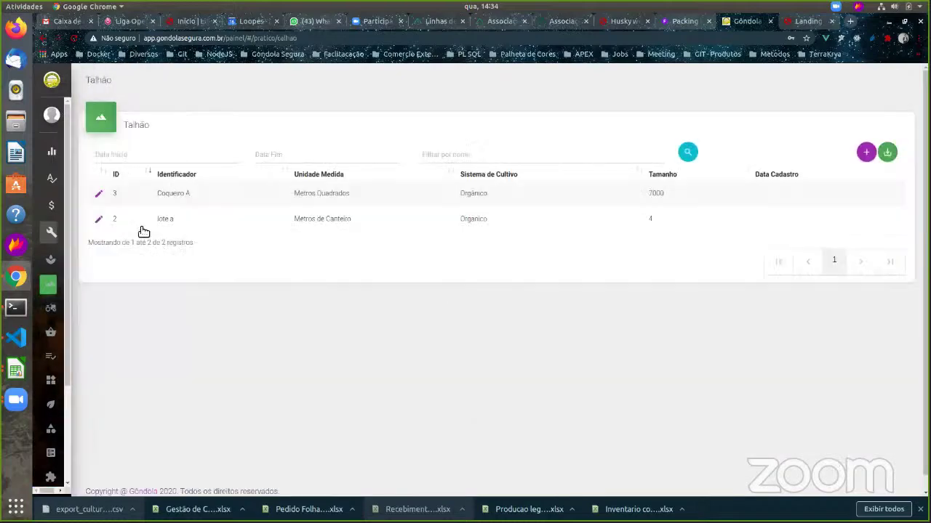
click(866, 152)
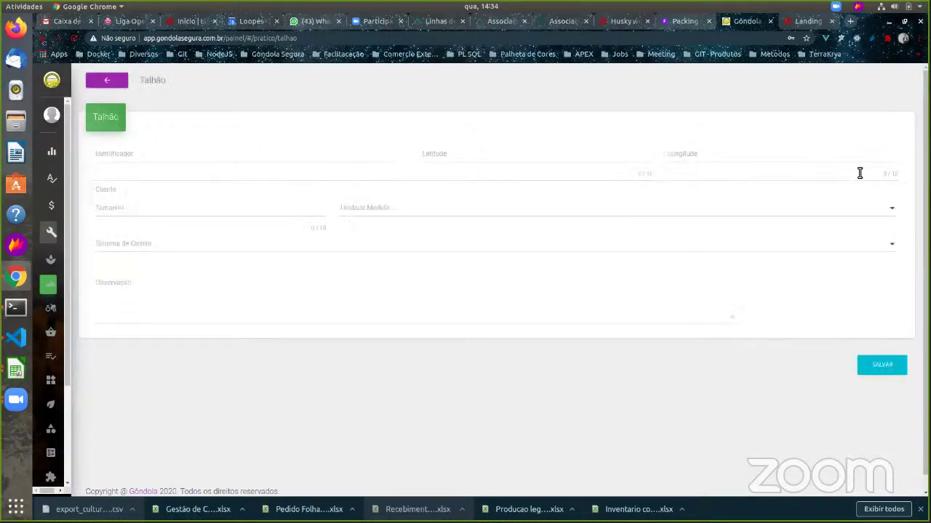
Step: Try Talhão, Linha, Área and the suggested Talhão A - Coqueiro as identifiers for the new talhão
click(202, 158)
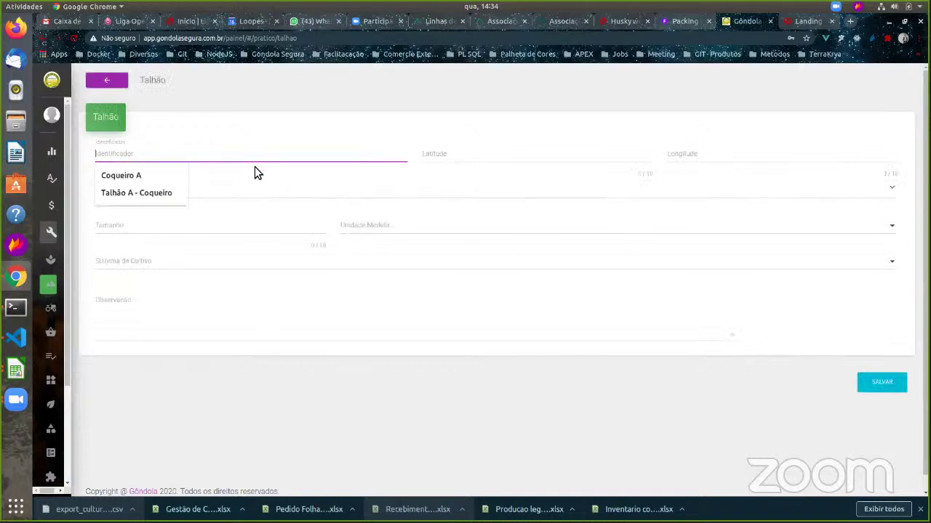
text(Talhão)
key(ctrl+a)
text(Linha)
key(ctrl+a)
text(Área)
key(Down)
key(Down)
key(Tab)
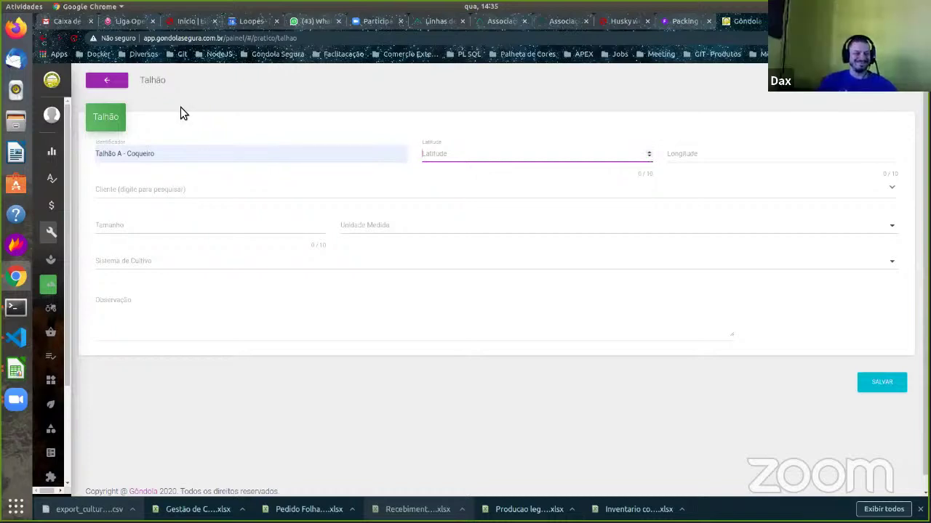
Step: Set the new talhão's identifier to Módulo Agroflorestal - 1
click(183, 155)
key(ctrl+a)
text(Módu)
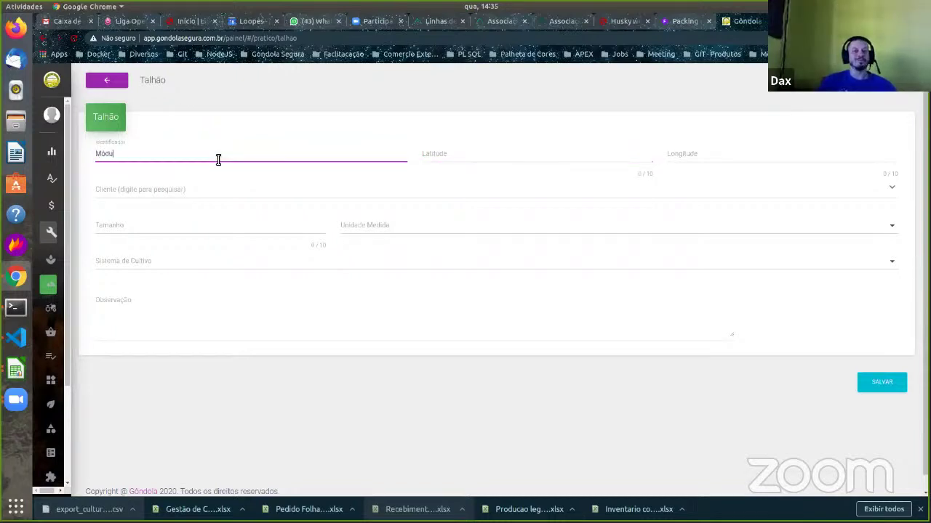
text(lo Agroflorestal)
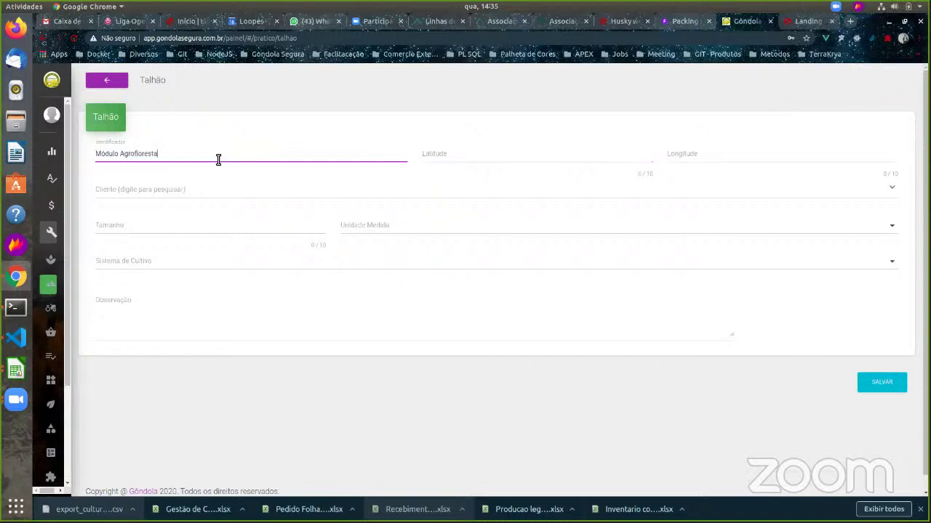
text( - A)
key(BackSpace)
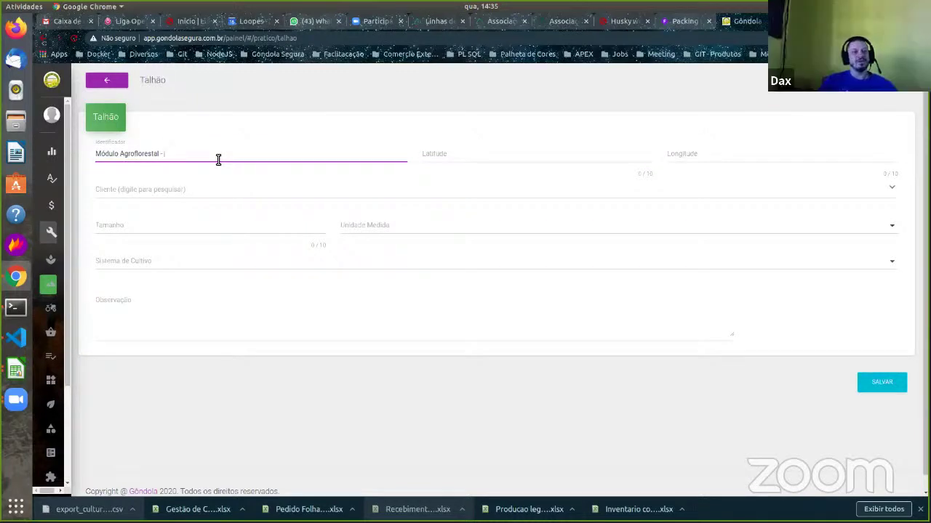
text(1)
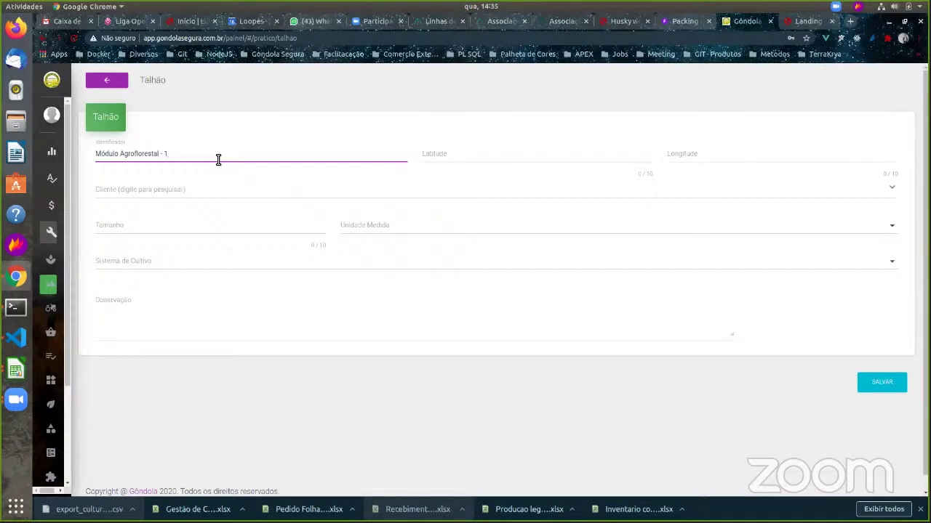
key(Tab)
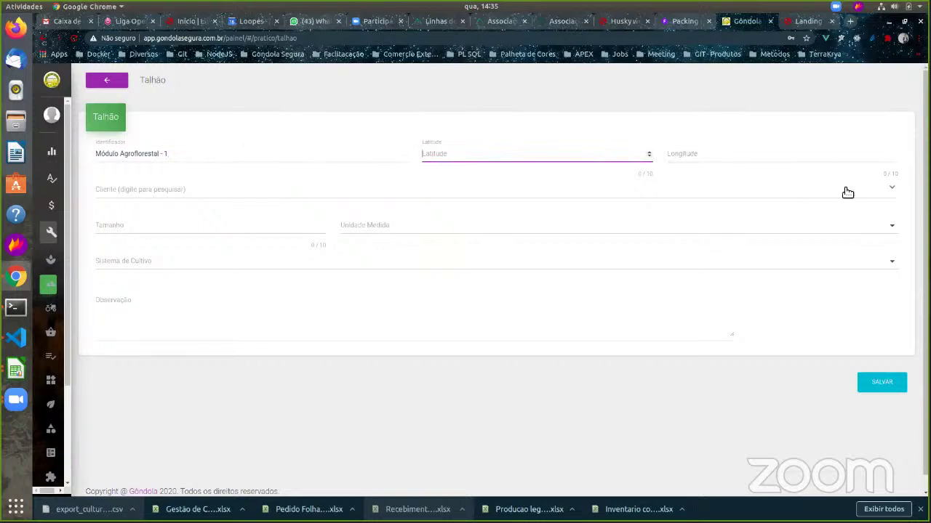
Step: Try -TODOS- as the talhão's client, and replace it with the first named client in the list
click(894, 192)
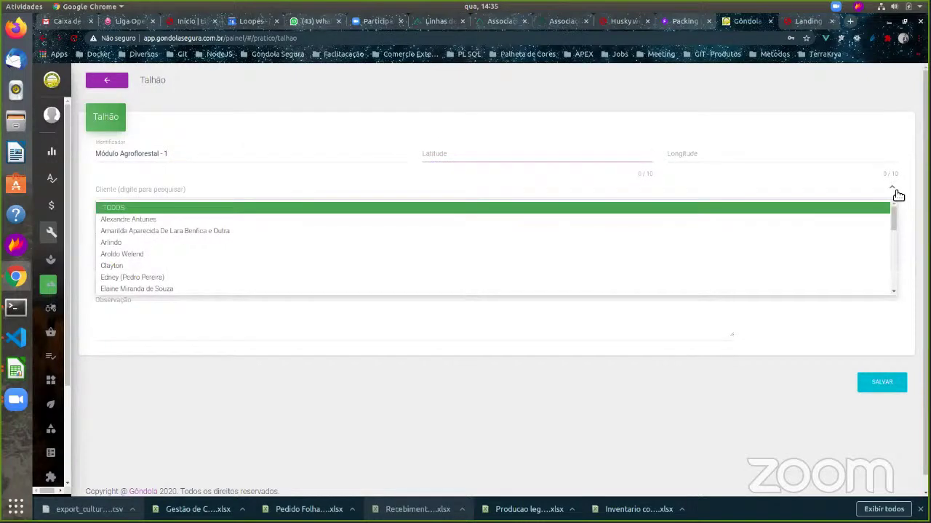
click(204, 213)
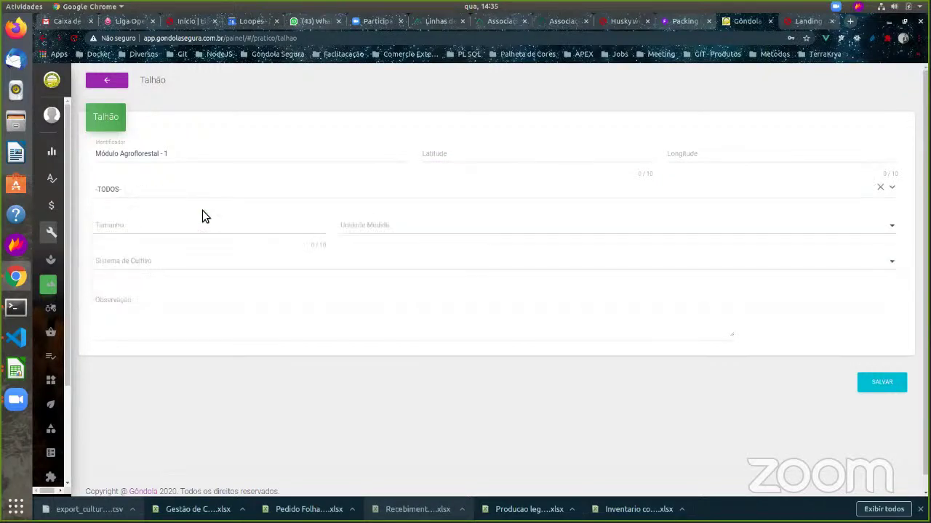
click(893, 186)
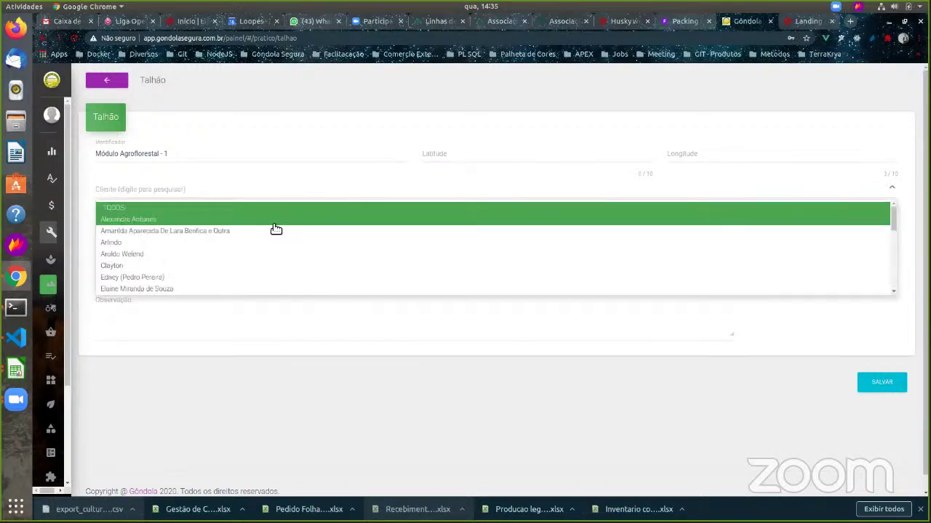
click(173, 219)
Step: Try 200 as the talhão's Tamanho and replace it with 1500
click(220, 232)
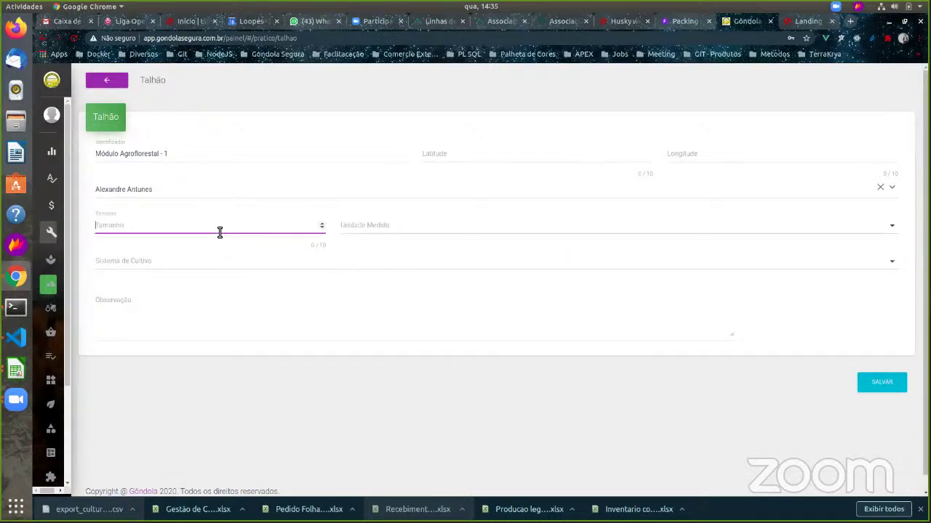
text(200)
key(Tab)
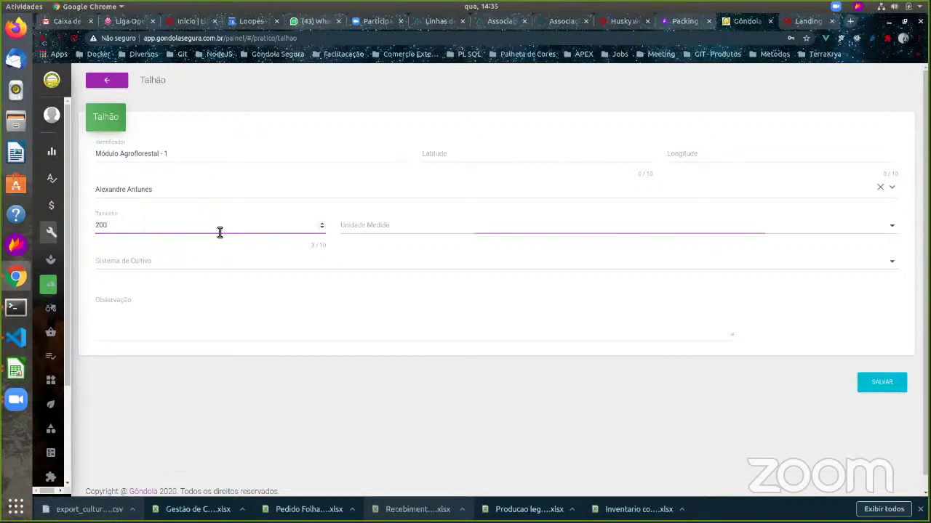
click(220, 232)
key(ctrl+a)
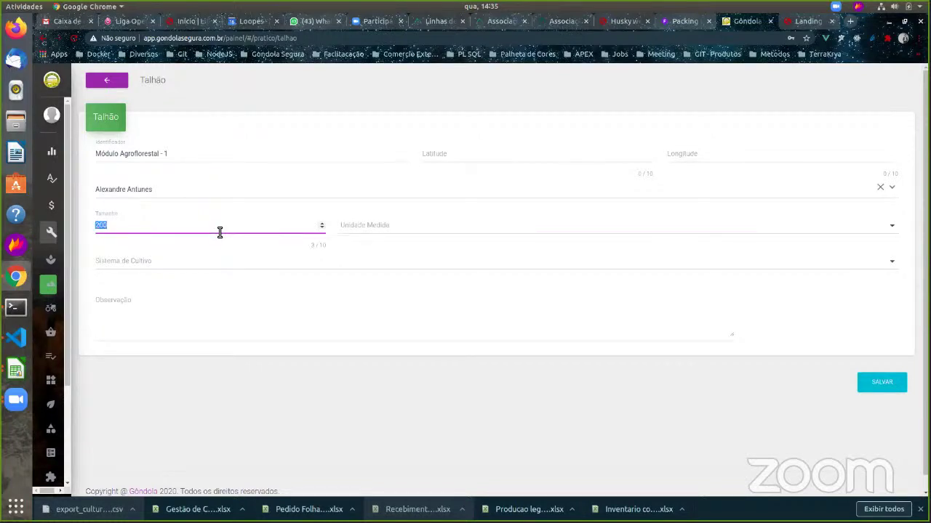
text(1500)
key(Tab)
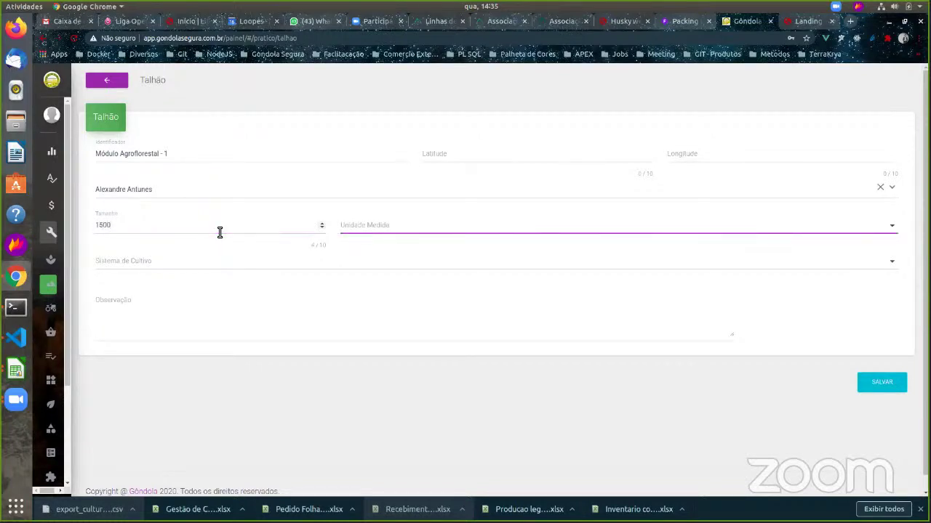
Step: Set the talhão's Unidade Medida to Metros Quadrados and its Sistema de Cultivo to Orgânico
click(890, 229)
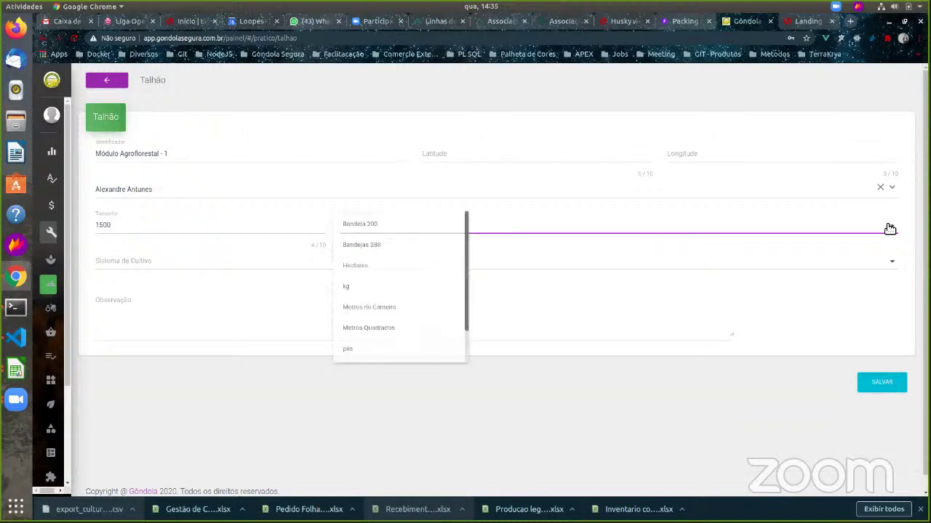
click(383, 331)
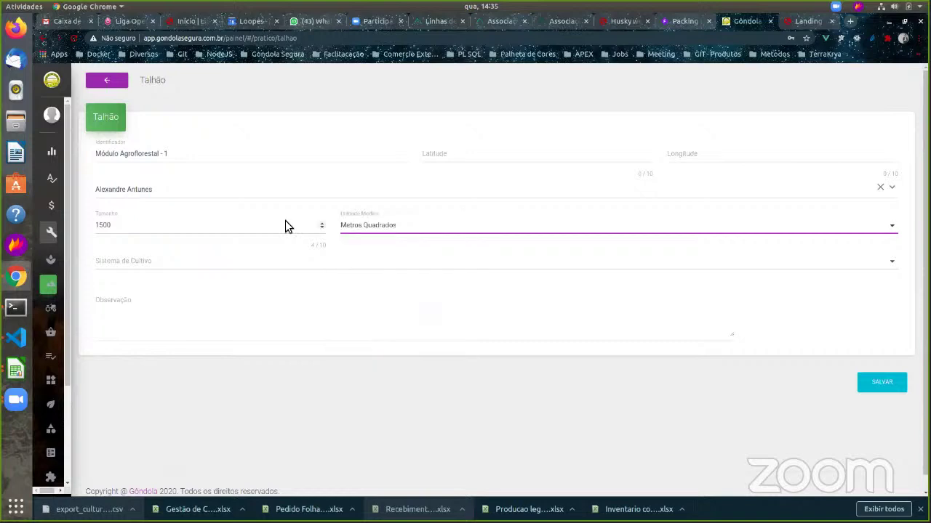
click(104, 225)
click(171, 263)
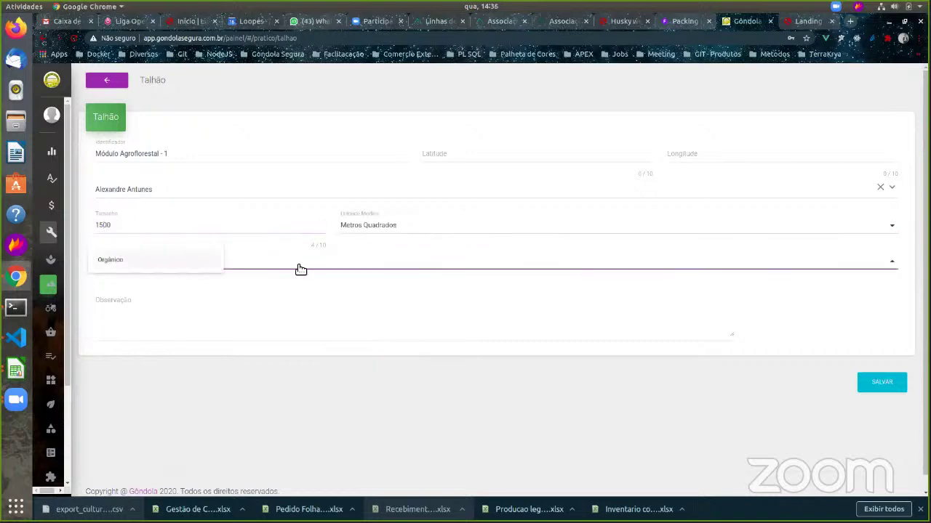
click(177, 258)
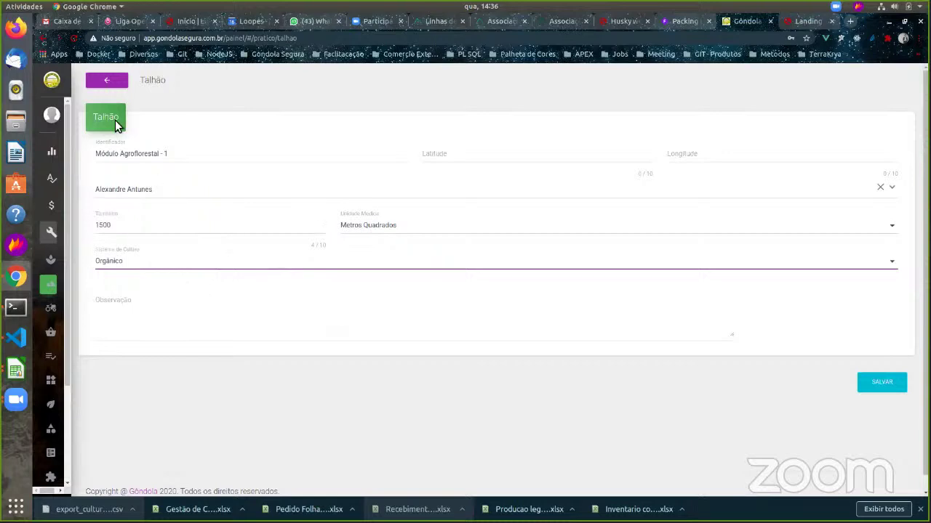
Step: Leave the talhão form without saving and open the Abobrinha Brasileira crop record with ID 2 to view its Procedimentos table
click(149, 156)
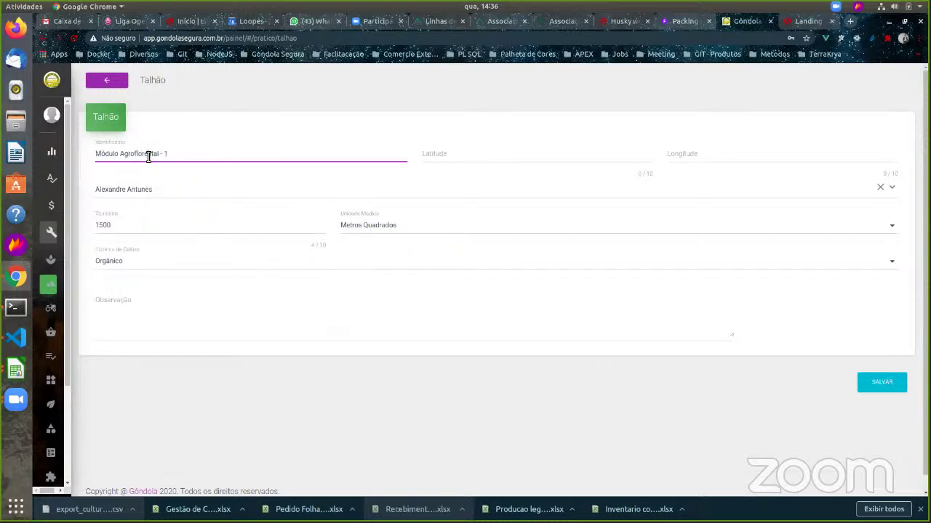
triple_click(148, 156)
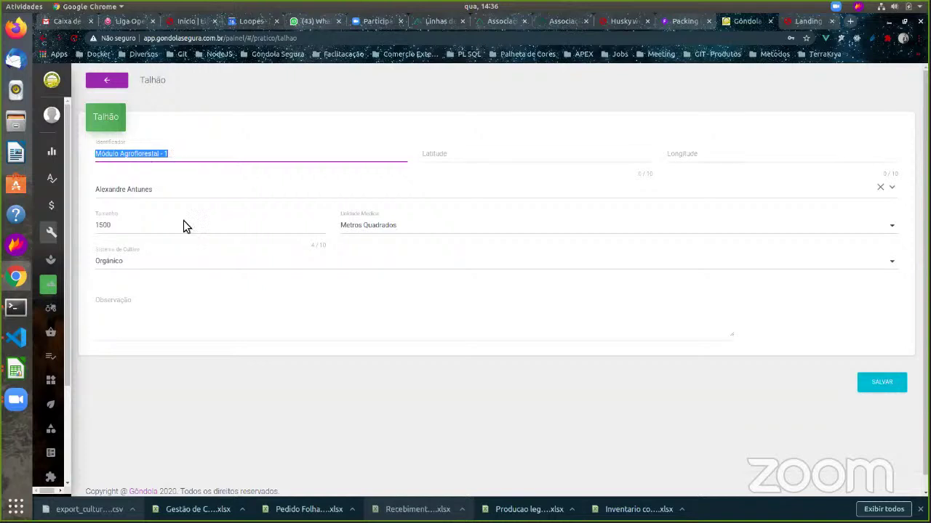
mouse_move(78, 123)
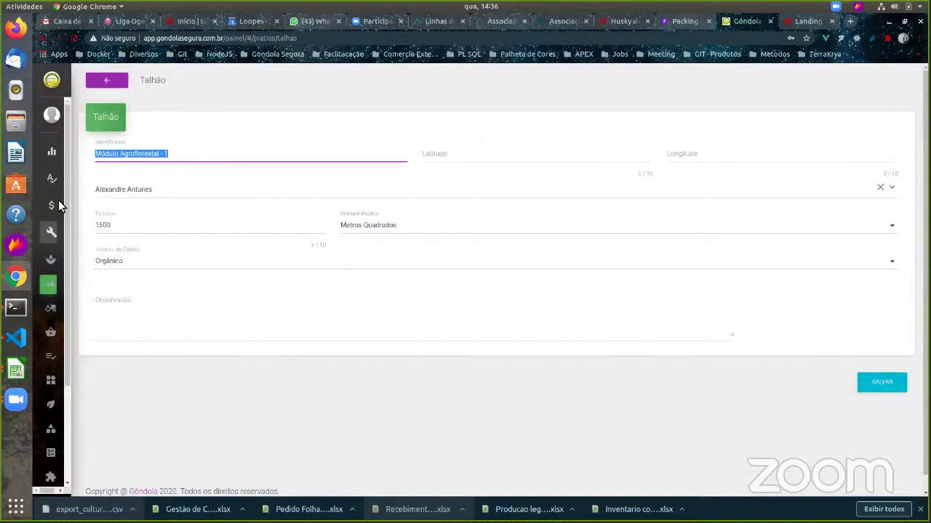
mouse_move(66, 279)
click(90, 312)
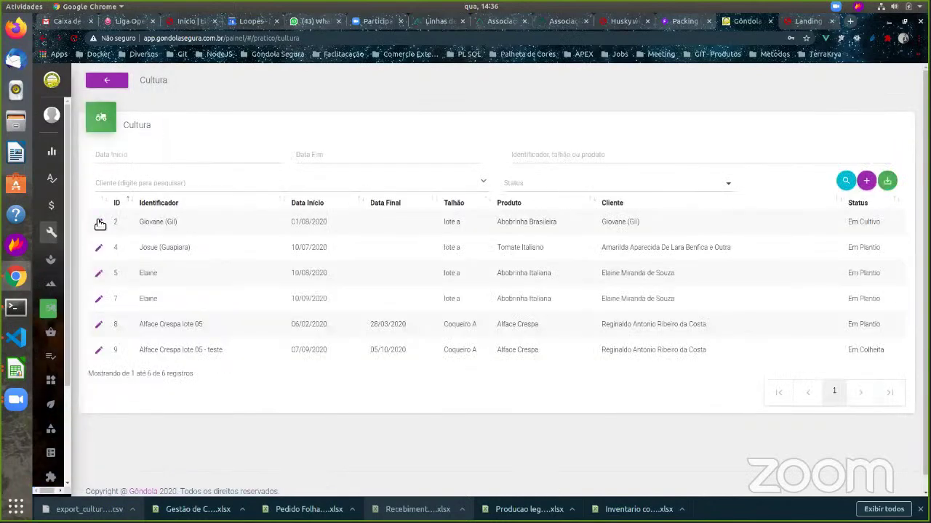
click(100, 222)
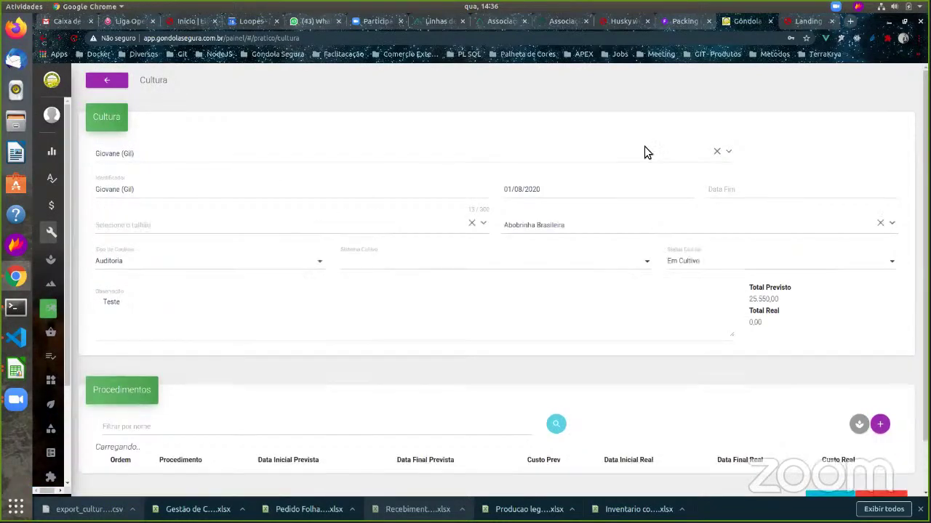
scroll(800, 305, down, 3)
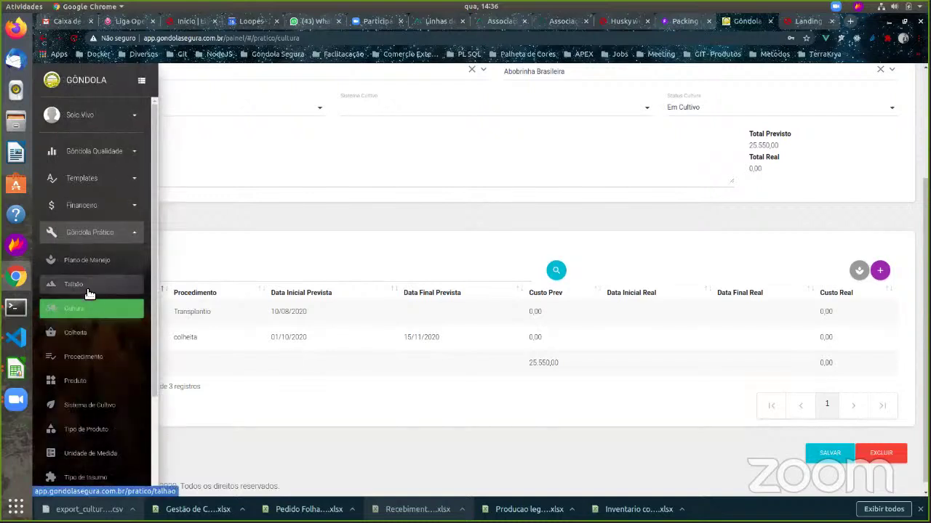
Step: Open the Coqueiro A record from the Talhão list and view its details and Procedimentos section
click(87, 289)
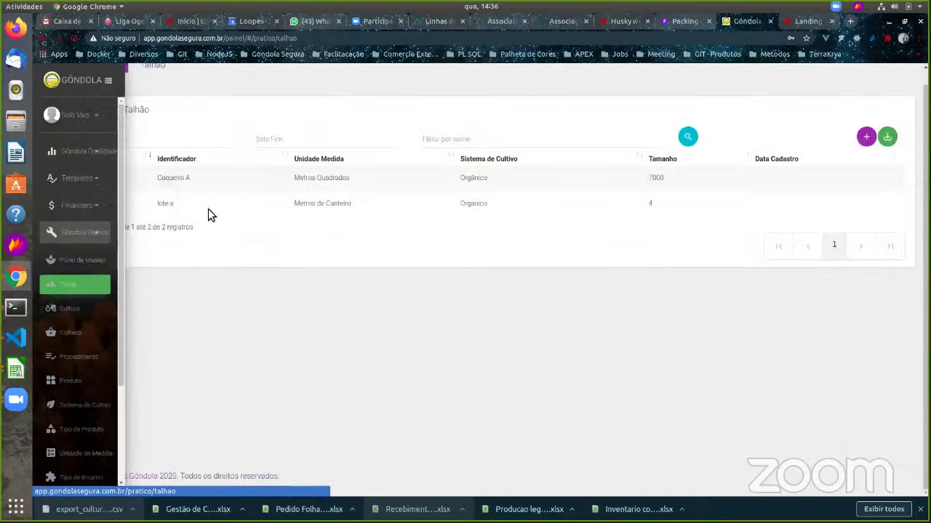
click(104, 183)
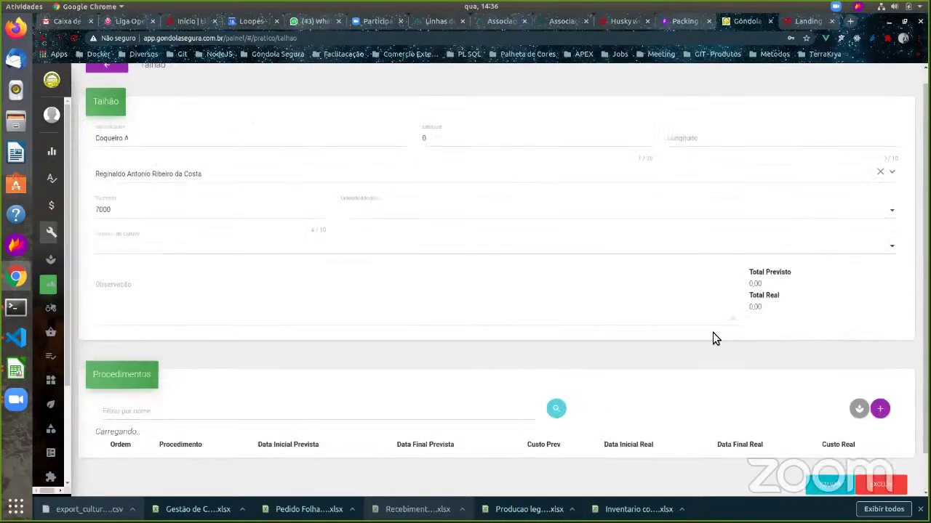
scroll(713, 334, down, 1)
scroll(688, 356, down, 1)
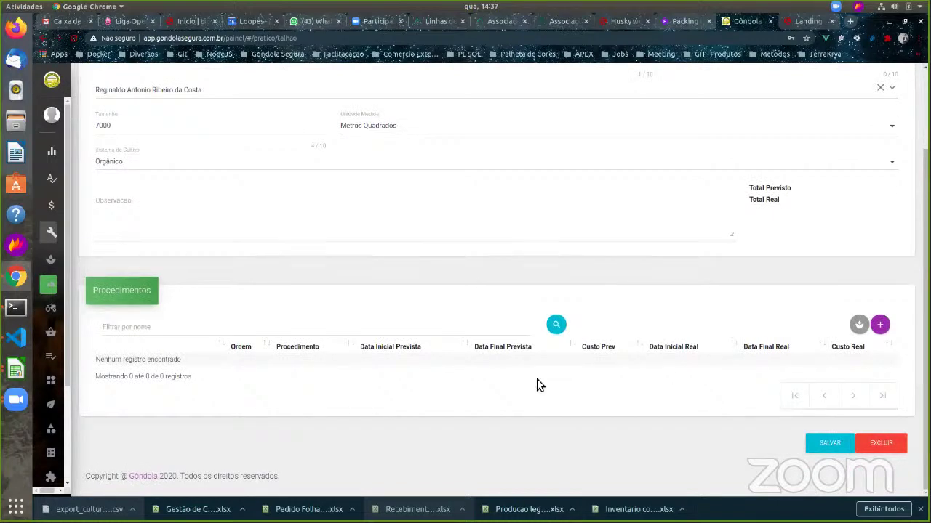
scroll(536, 384, up, 3)
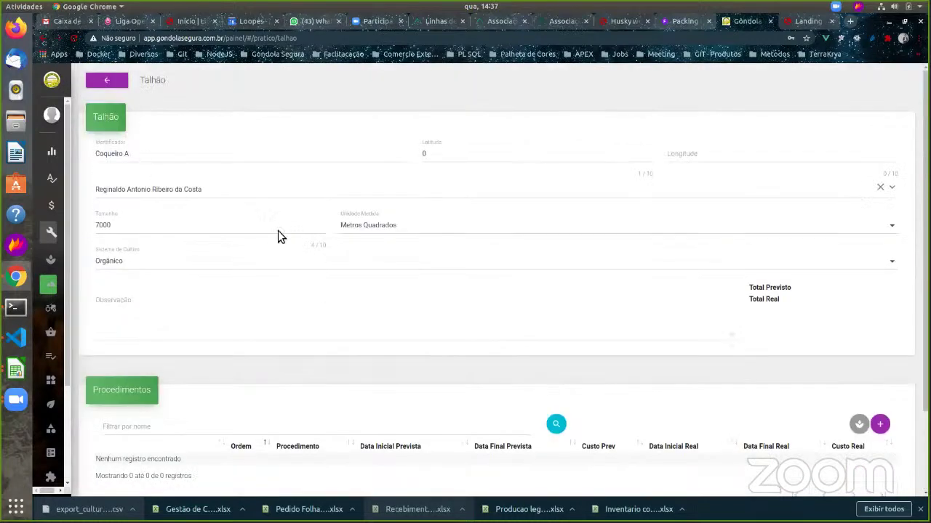
Step: Examine the Tamanho, Total Previsto and Total Real fields of the Coqueiro A talhão
click(113, 226)
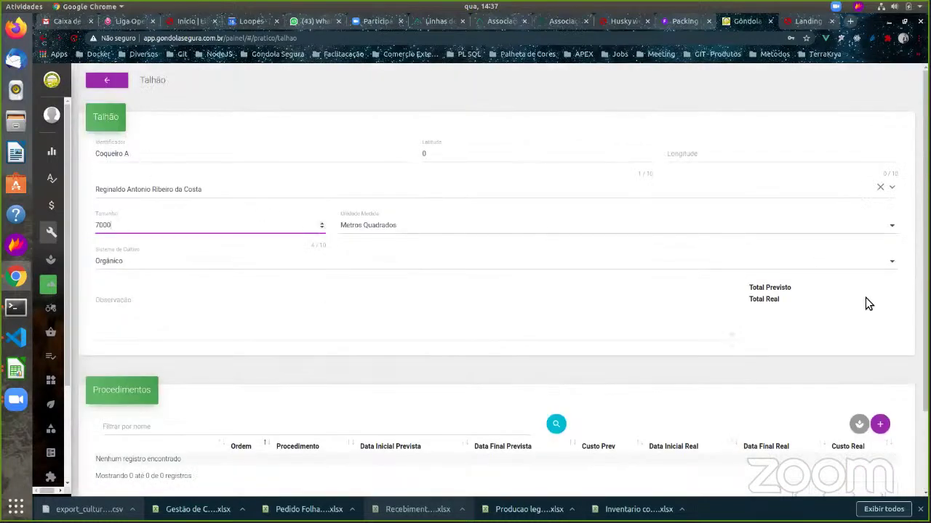
scroll(881, 321, down, 1)
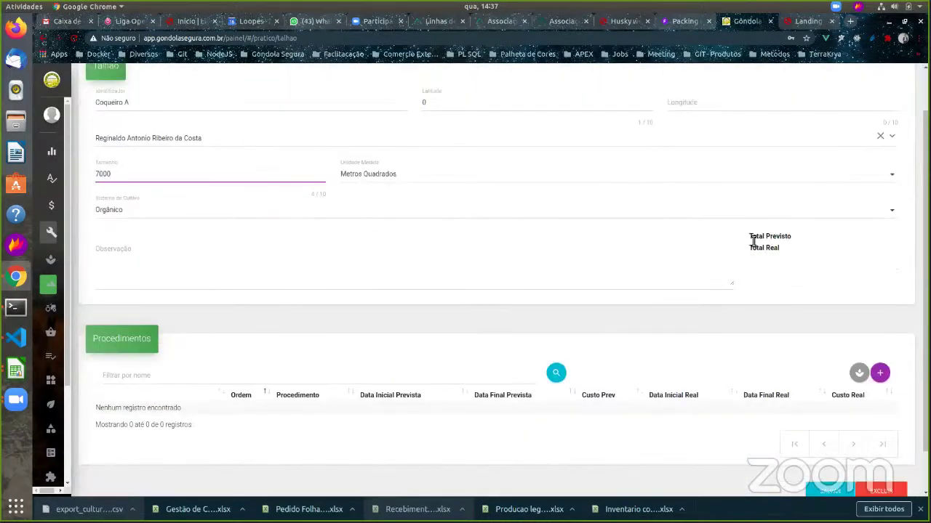
drag(749, 237, 781, 253)
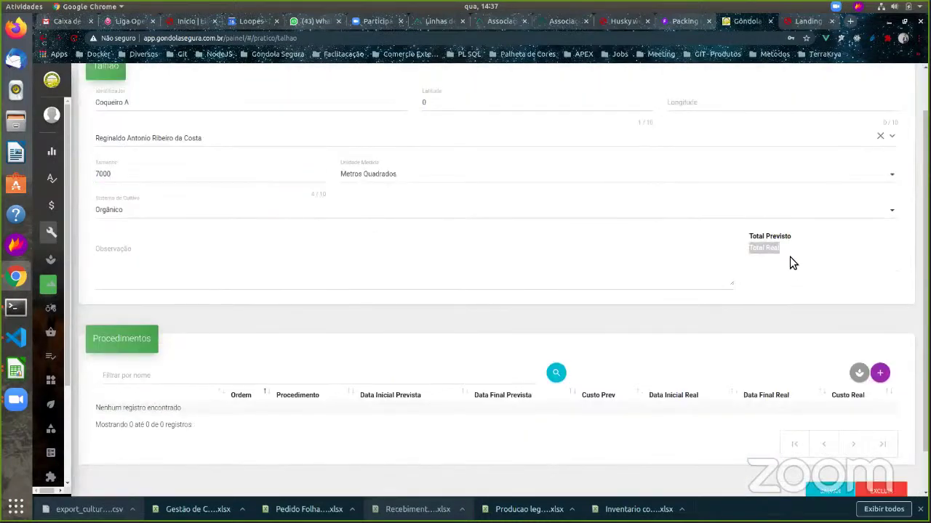
Step: Review the rest of the Coqueiro A talhão form and return to the Talhão list without saving
scroll(785, 306, up, 1)
scroll(829, 327, down, 2)
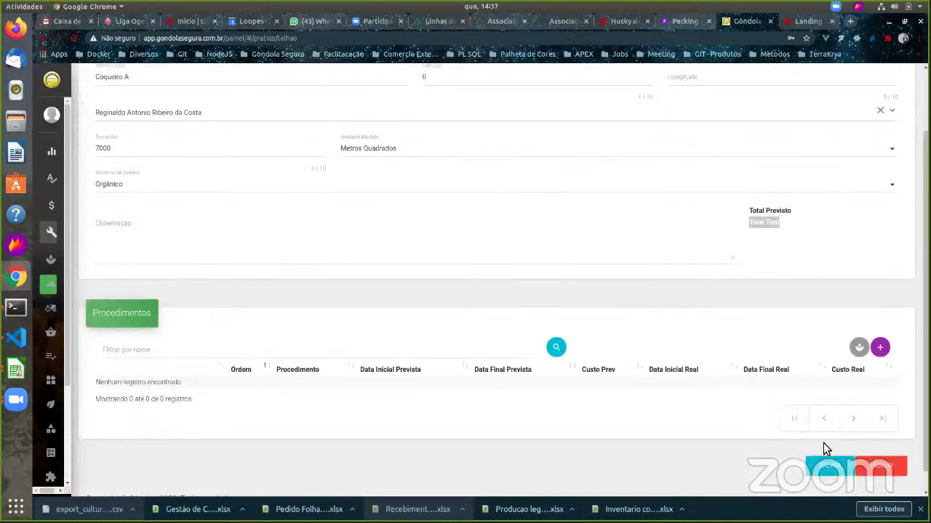
scroll(823, 449, up, 2)
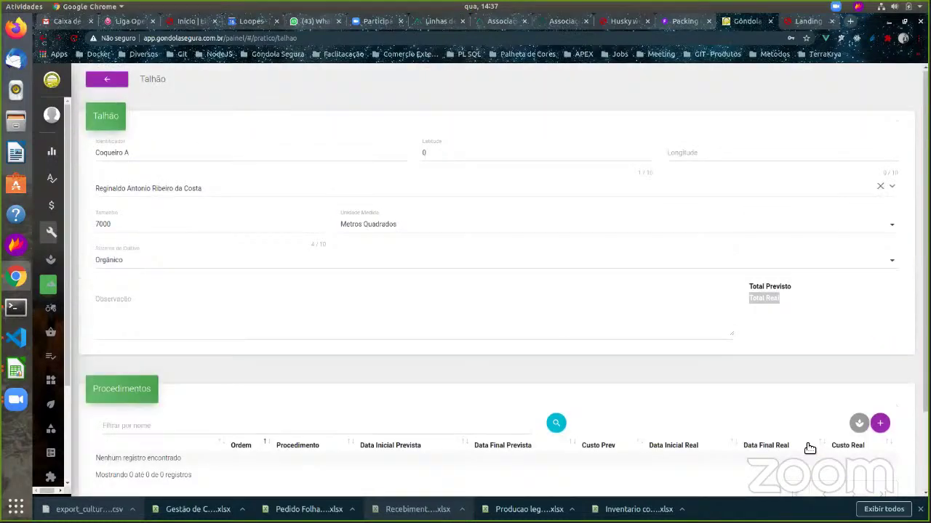
click(117, 82)
Step: Open the Abobrinha Italiana record from the Produto list of Gôndola Prático
mouse_move(65, 252)
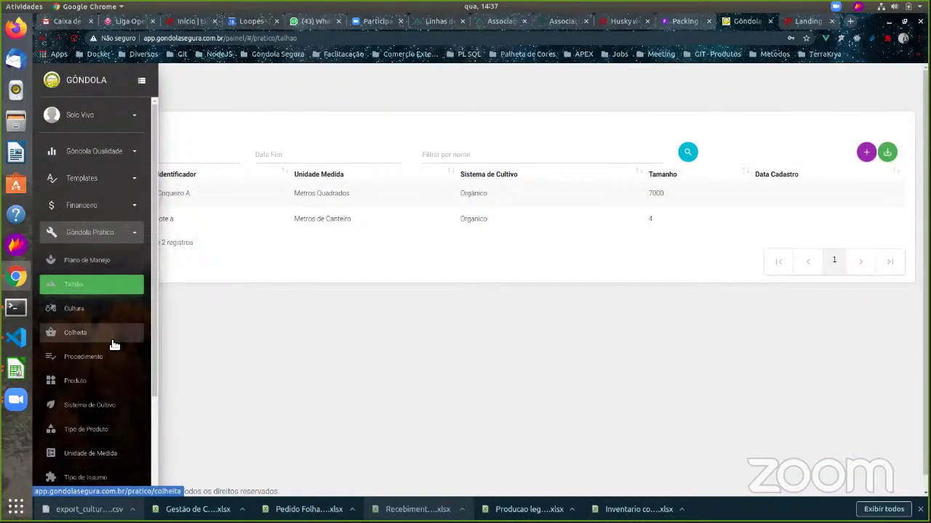
click(122, 232)
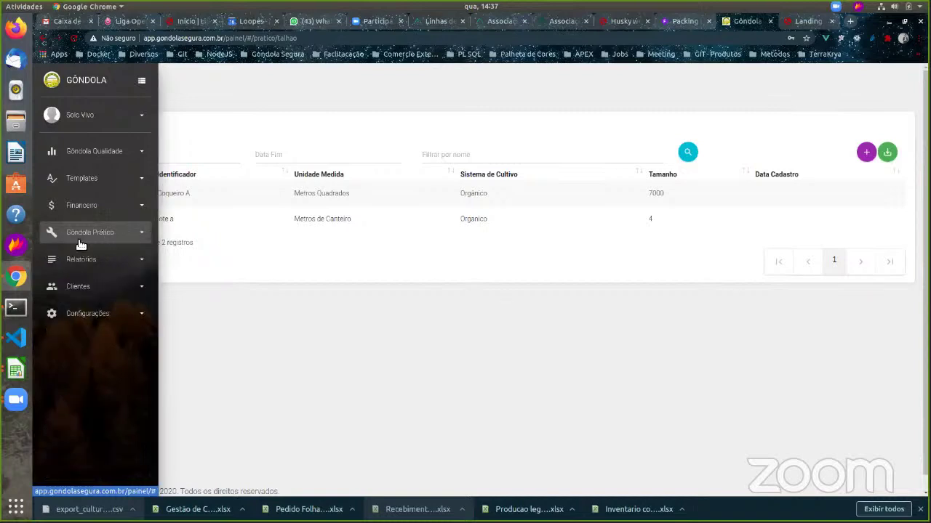
click(115, 234)
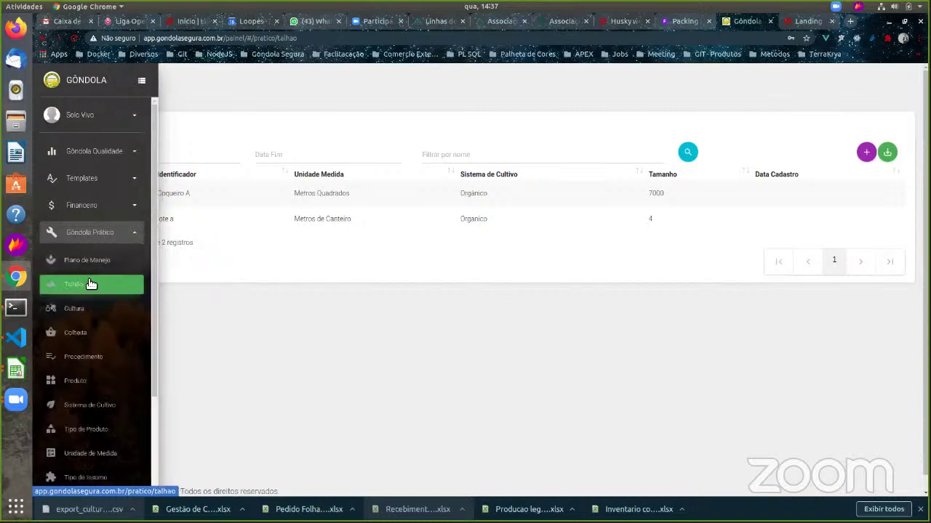
scroll(98, 378, down, 1)
scroll(98, 378, down, 4)
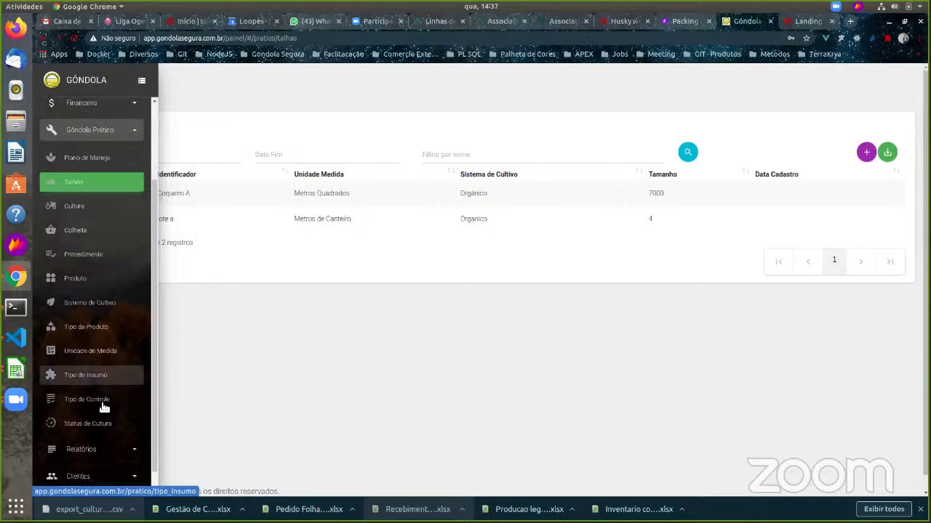
click(72, 278)
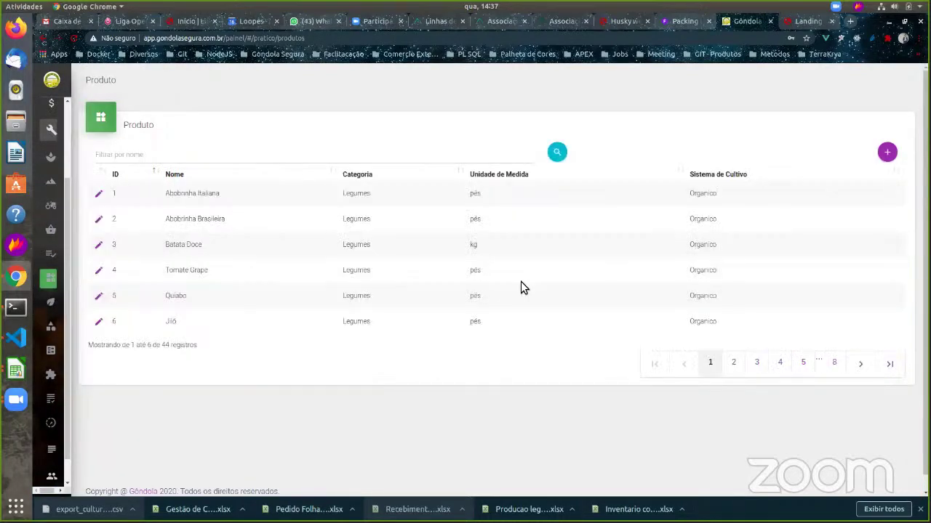
click(100, 193)
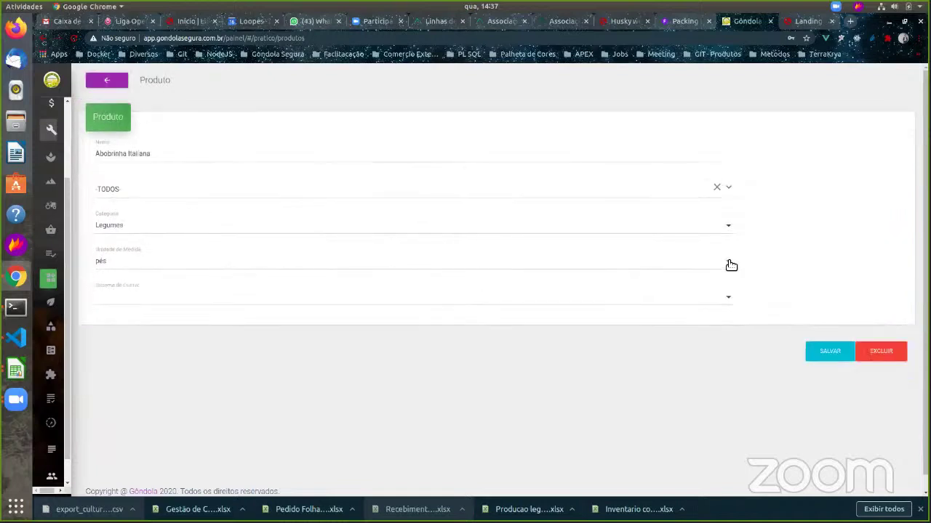
Step: Check the Unidade de Medida, Categoria and Sistema de Cultivo options of Abobrinha Italiana and return to the Produto list without saving
click(731, 265)
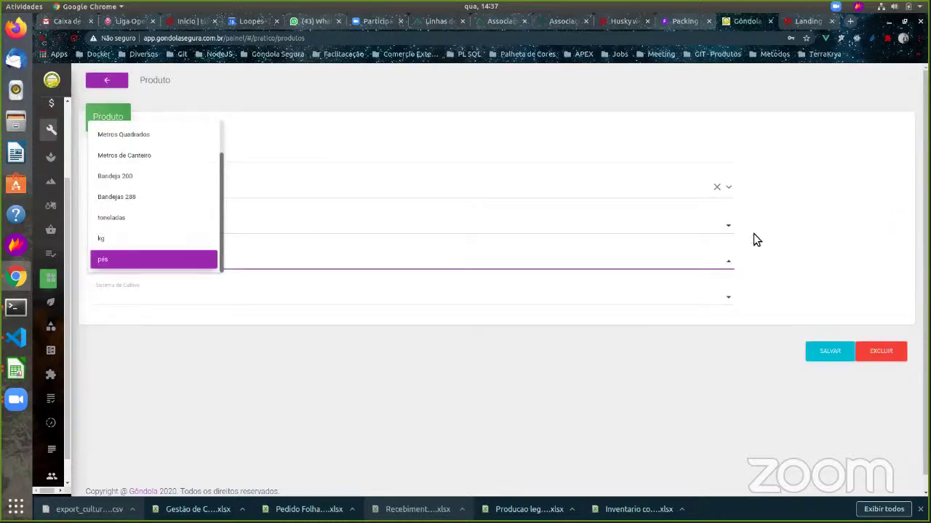
click(749, 238)
click(728, 227)
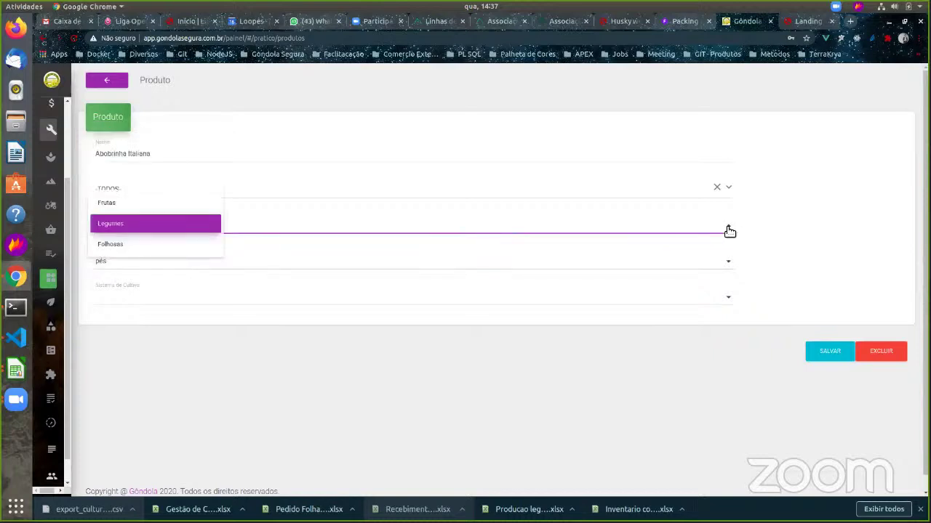
click(861, 173)
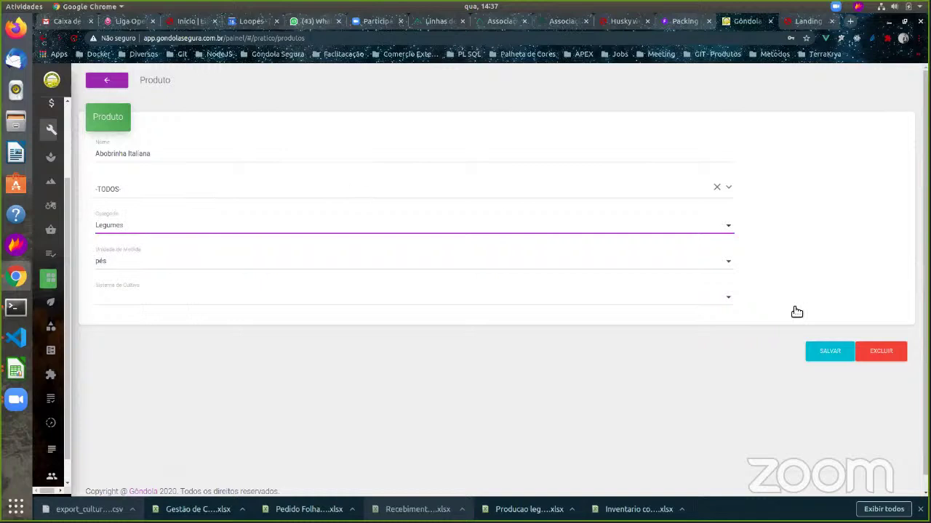
click(717, 298)
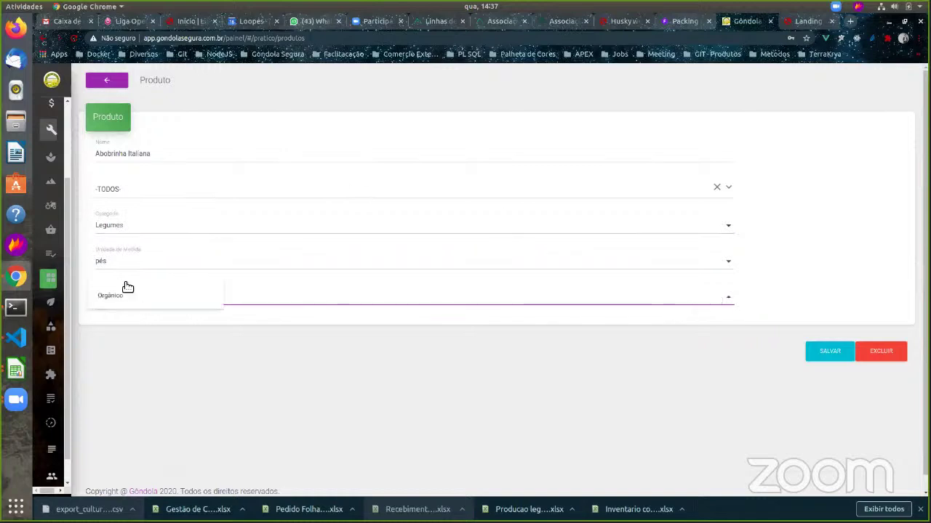
click(155, 155)
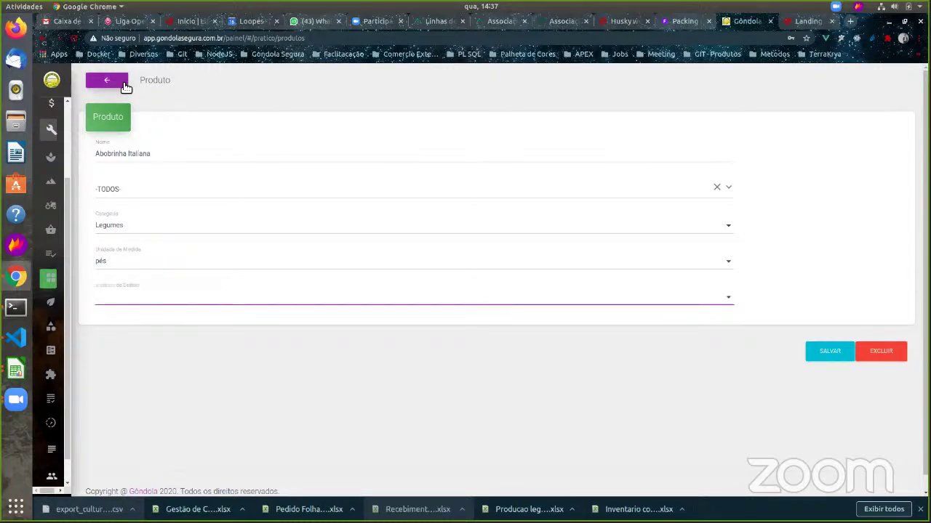
click(125, 84)
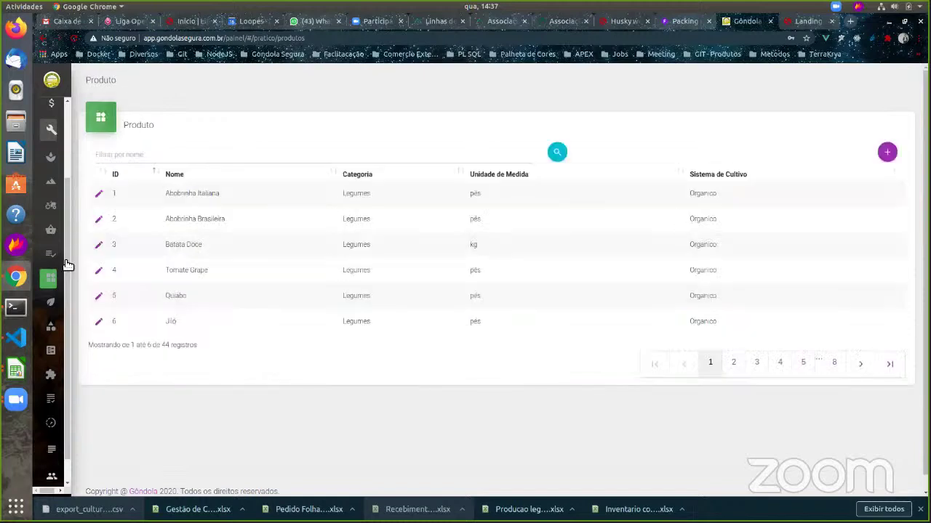
Step: View the Status de Cultura list, highlighting the status with ID 74, and open the Tipo de Controle list
mouse_move(69, 266)
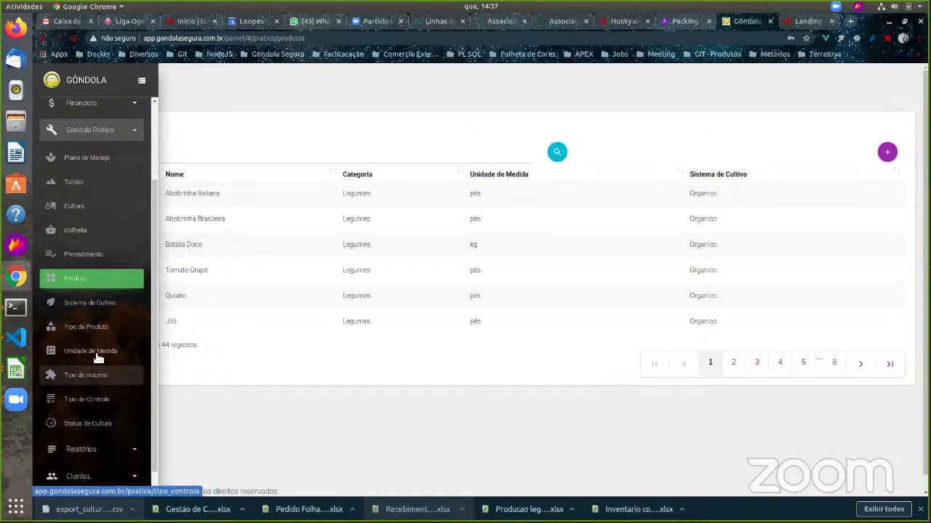
click(98, 428)
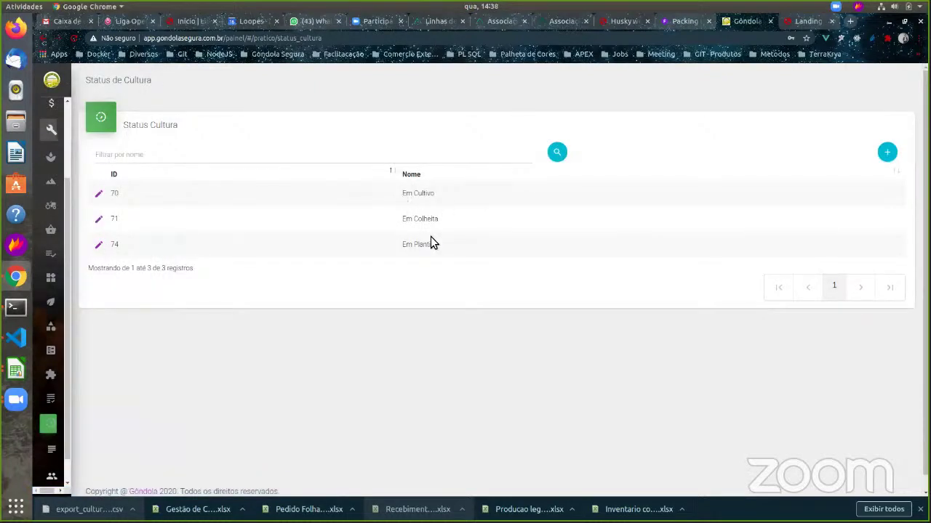
triple_click(424, 246)
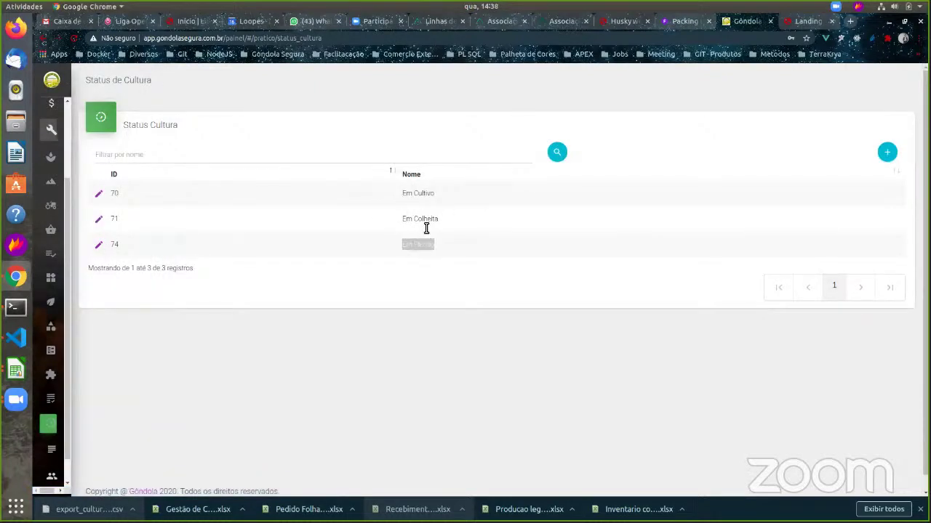
click(77, 400)
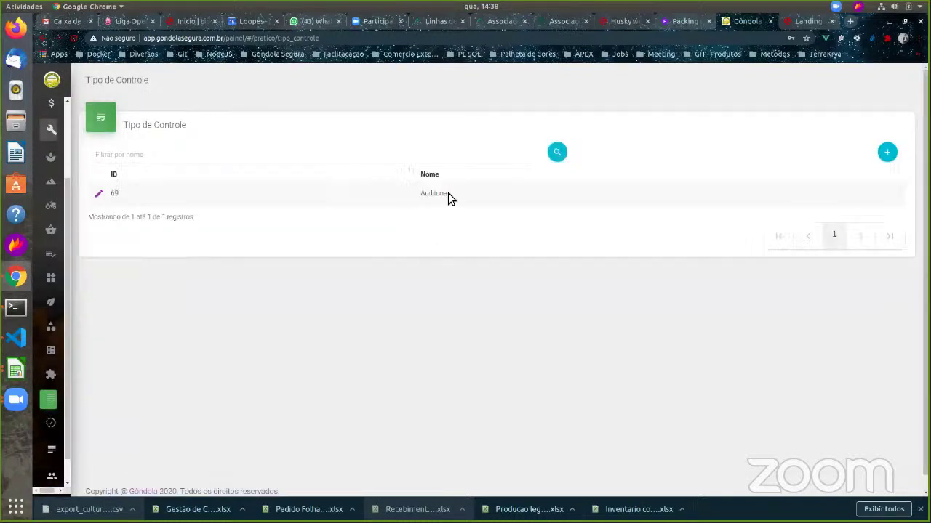
Step: View the Composto A entry in the Tipo de Insumo list and both pages of the Unidade de Medida list
click(71, 373)
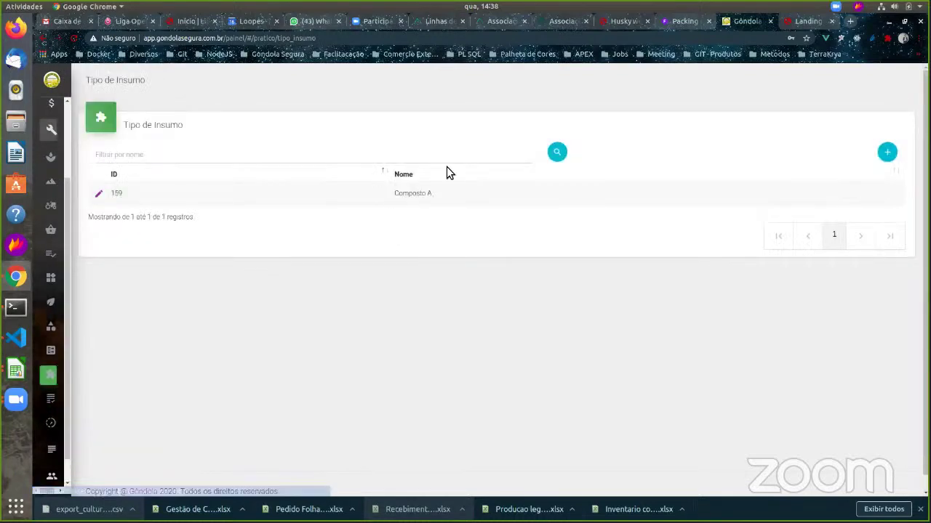
triple_click(406, 195)
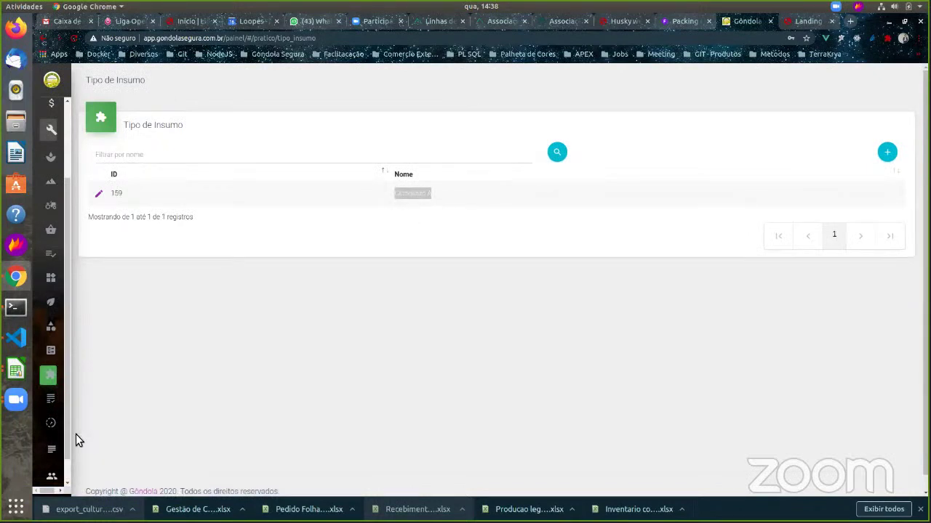
click(81, 353)
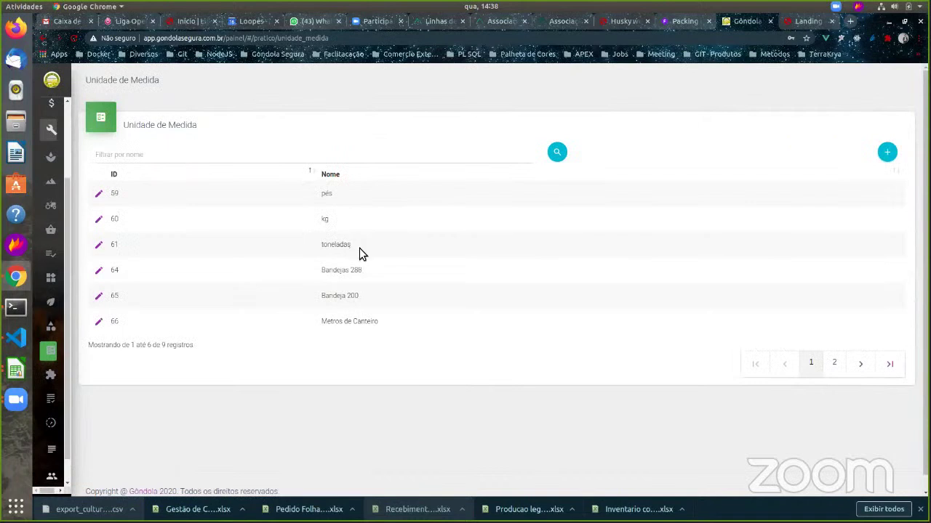
click(833, 362)
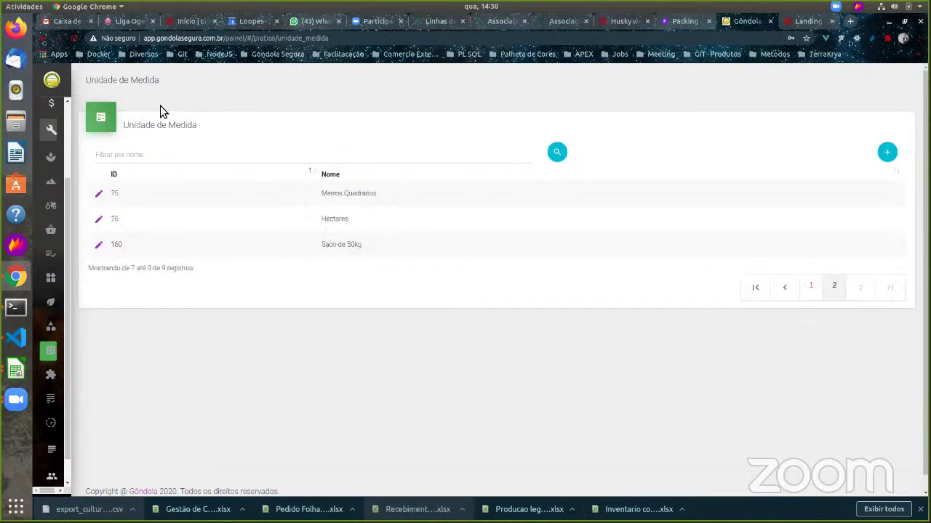
Step: View the Tipo de Produto and Sistema de Cultivo reference lists
mouse_move(73, 354)
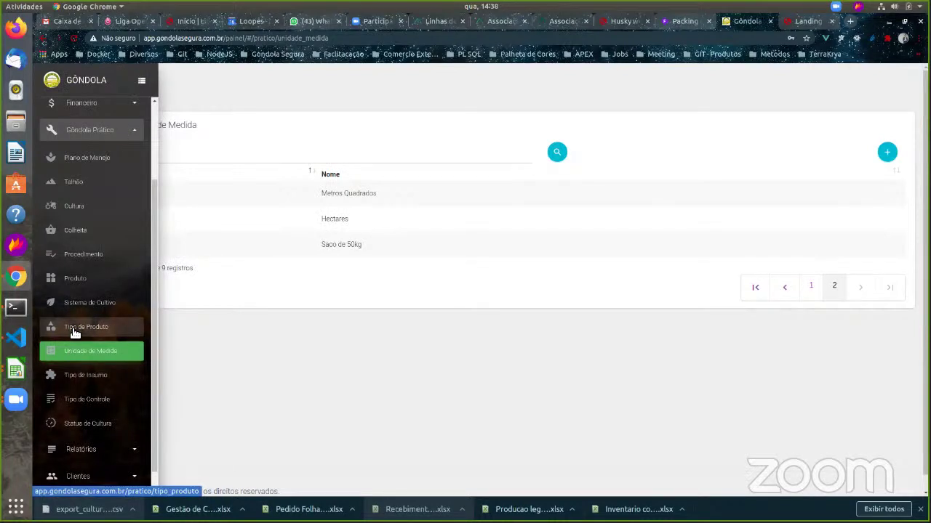
click(76, 328)
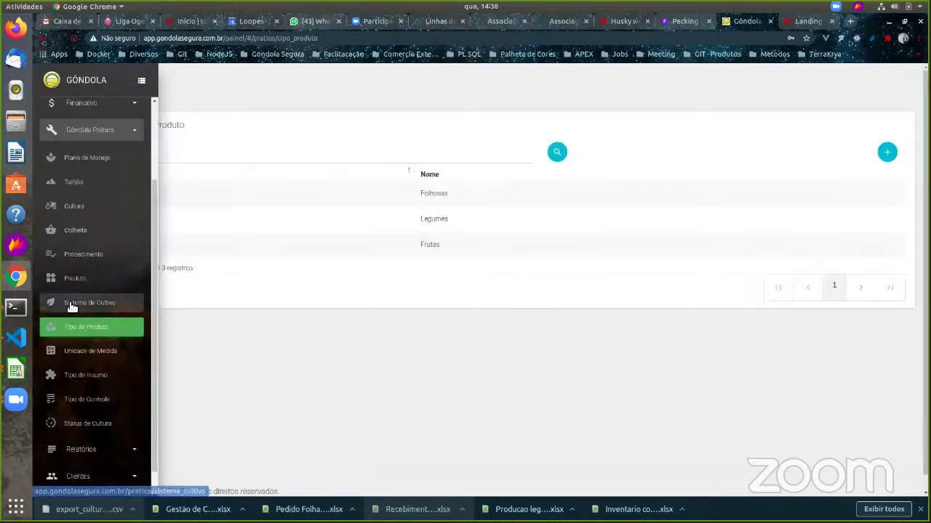
click(73, 302)
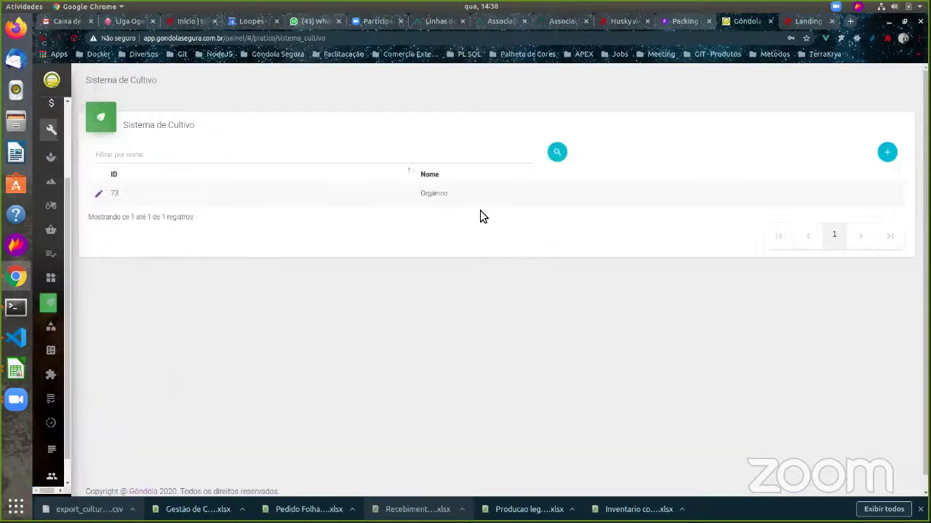
Step: Review the Categoria column in the Produto list and the Sistema de Cultivo column in the Procedimento list
mouse_move(63, 322)
click(93, 280)
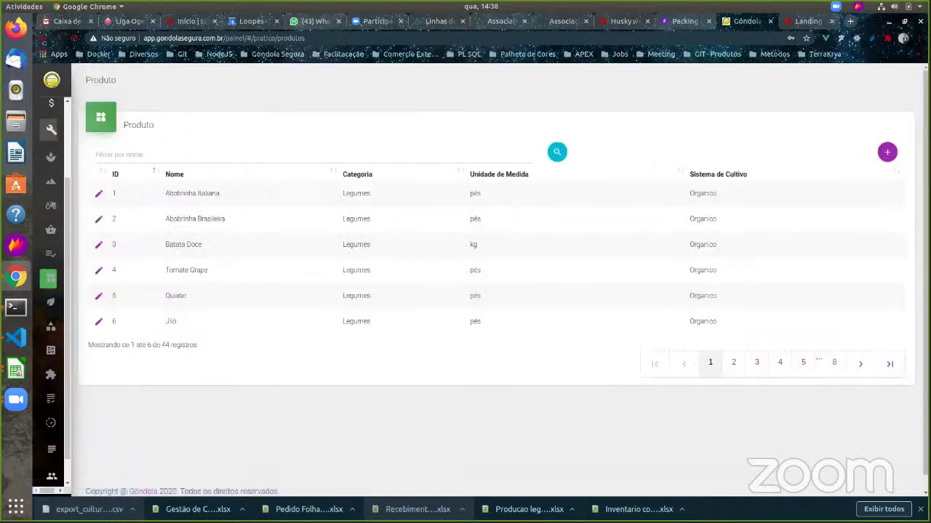
double_click(354, 194)
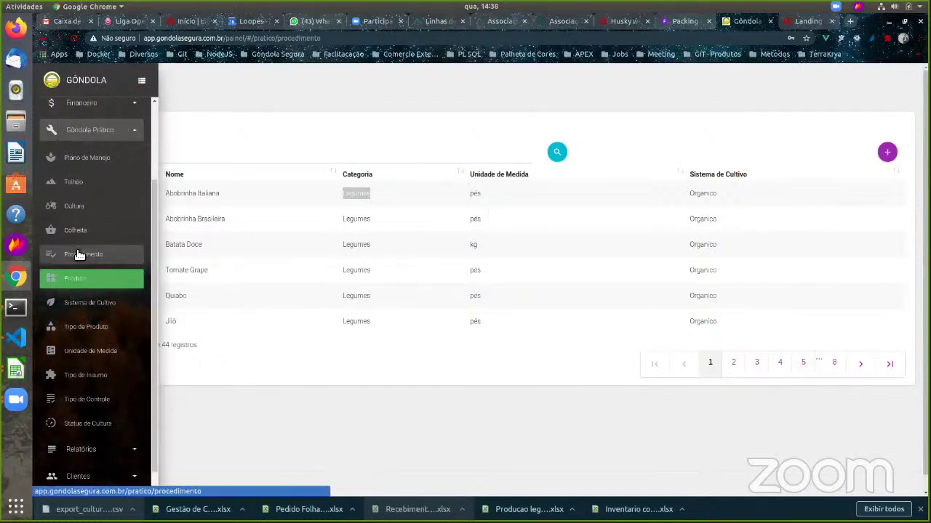
click(76, 254)
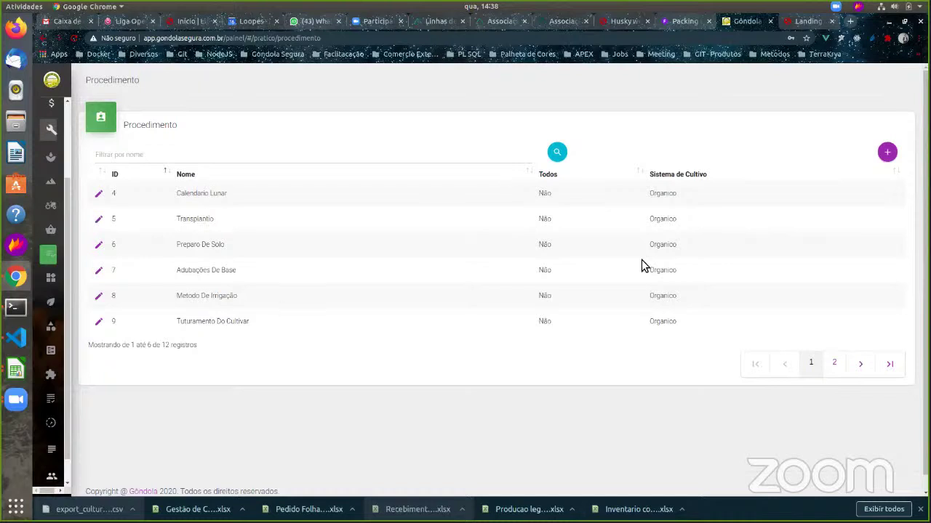
double_click(677, 193)
Step: View the Colheita list and return to the Talhão list
mouse_move(99, 229)
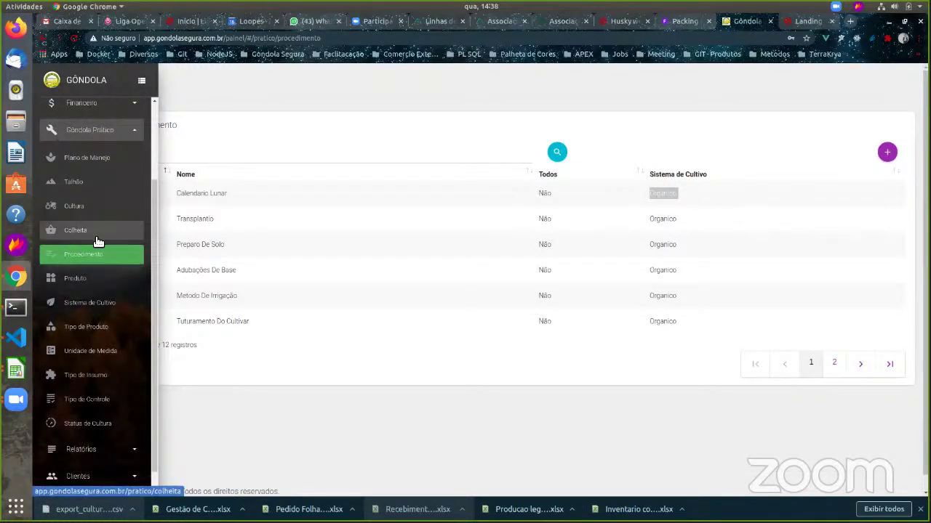
click(96, 236)
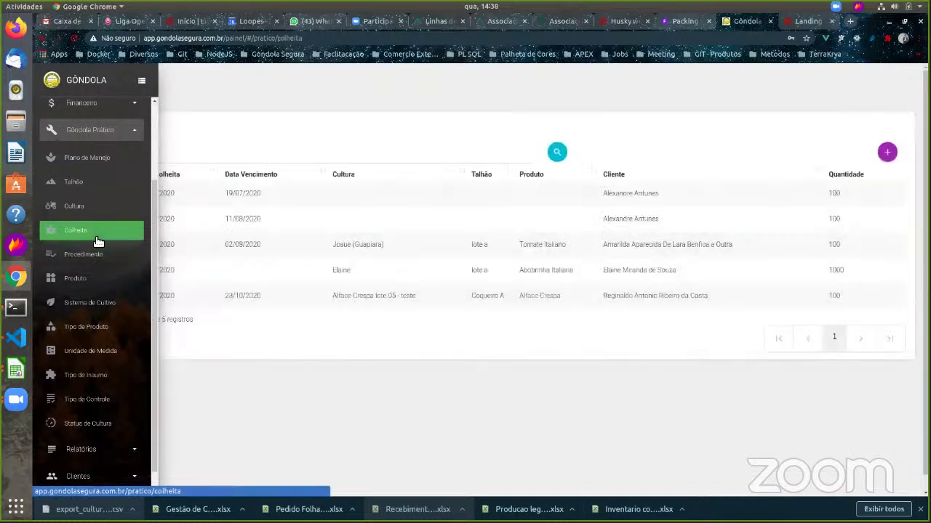
click(90, 183)
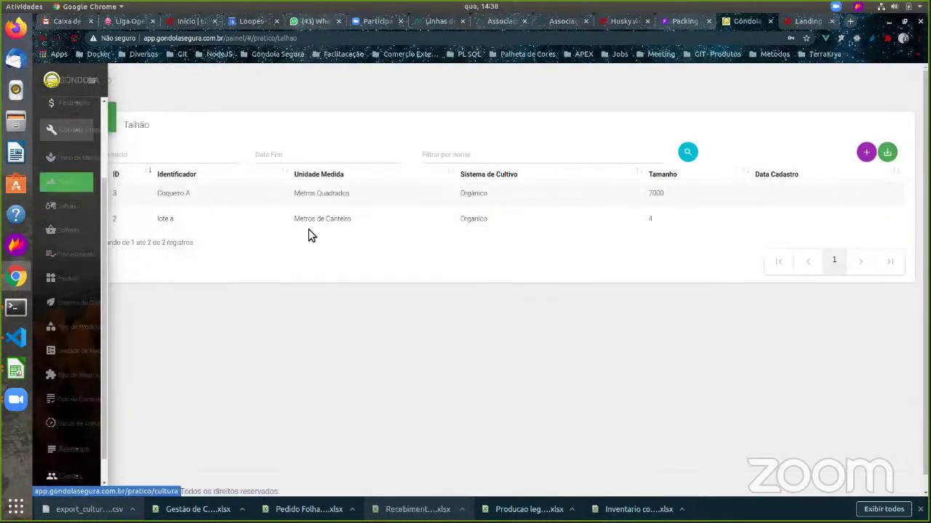
Step: Open the Abobrinha Brasileira management plan with ID 2 from the Plano de Manejo list and view its Itens
mouse_move(77, 175)
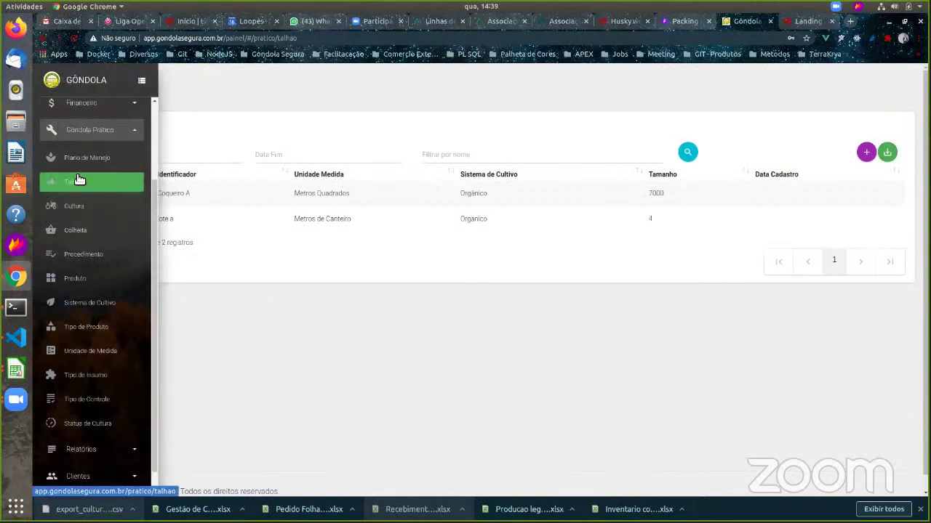
click(98, 155)
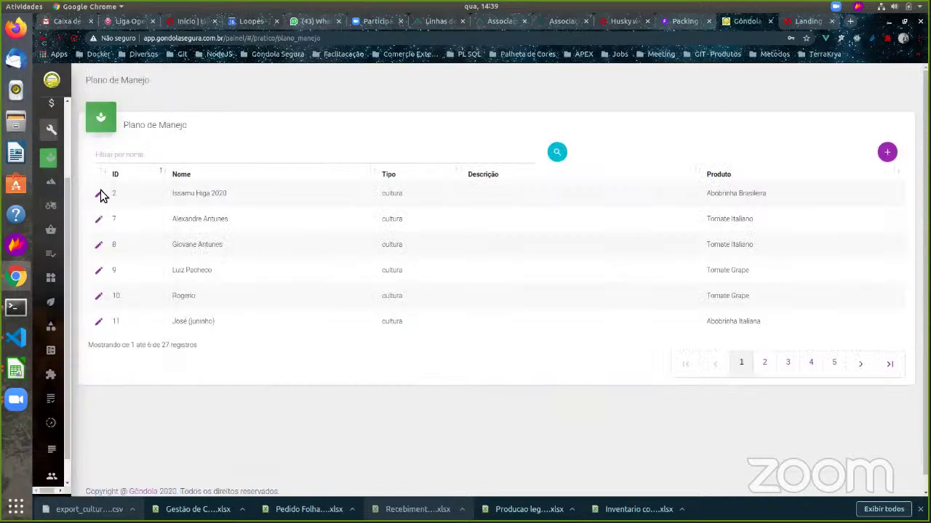
click(100, 194)
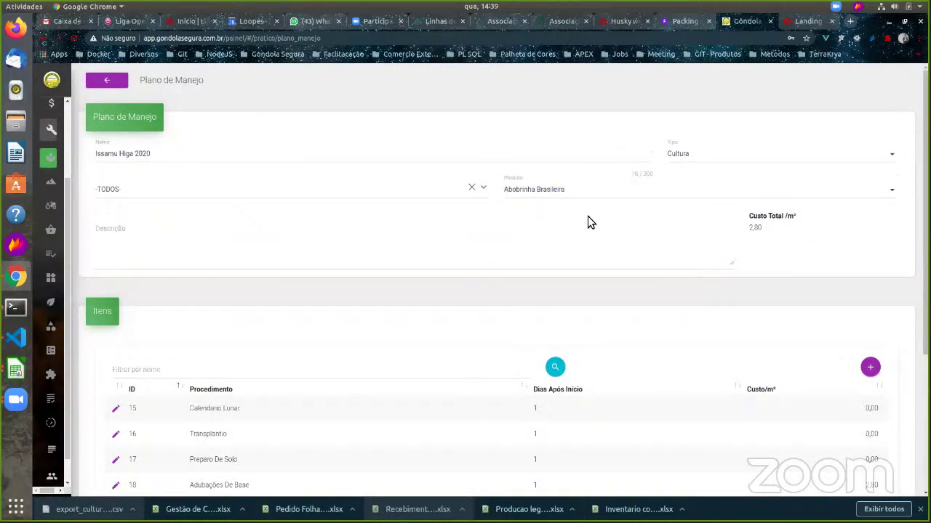
scroll(570, 218, down, 1)
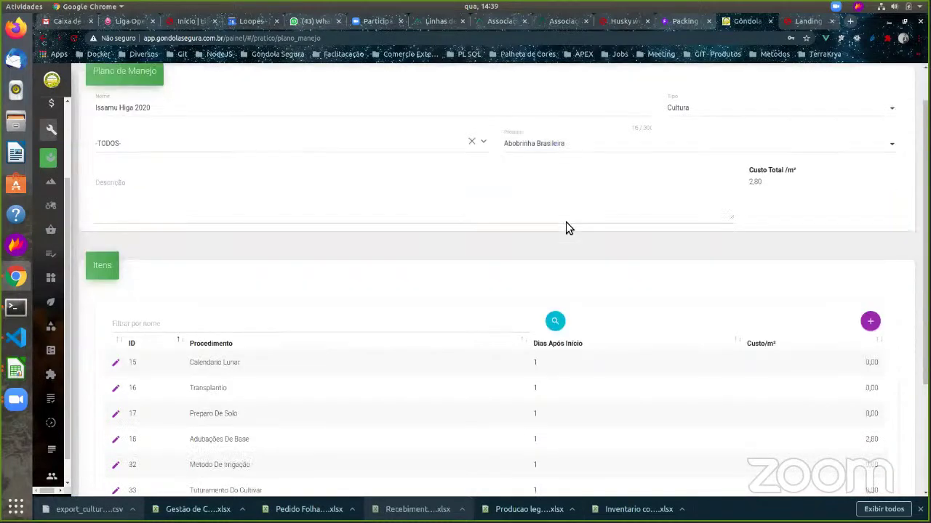
Step: Open the Calendario Lunar item of the management plan and add an insumo row named Mão de Obra
scroll(568, 227, down, 2)
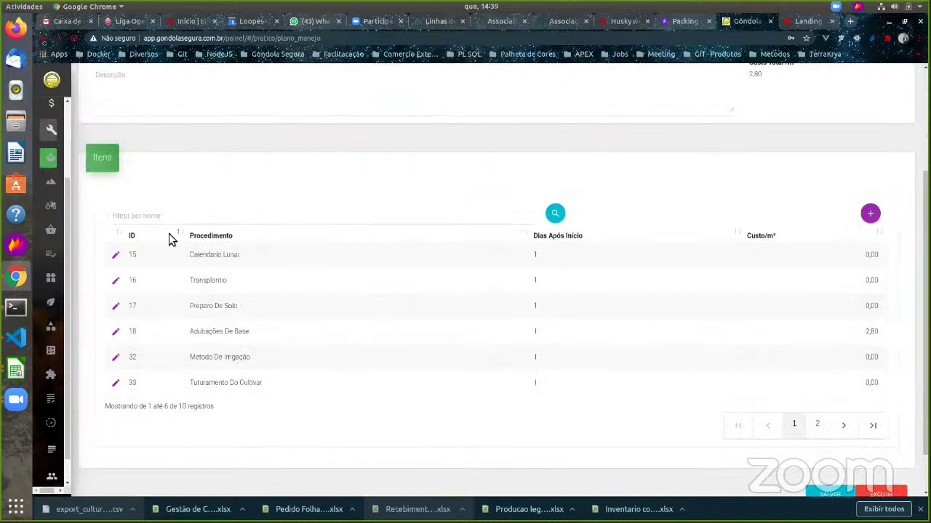
click(115, 259)
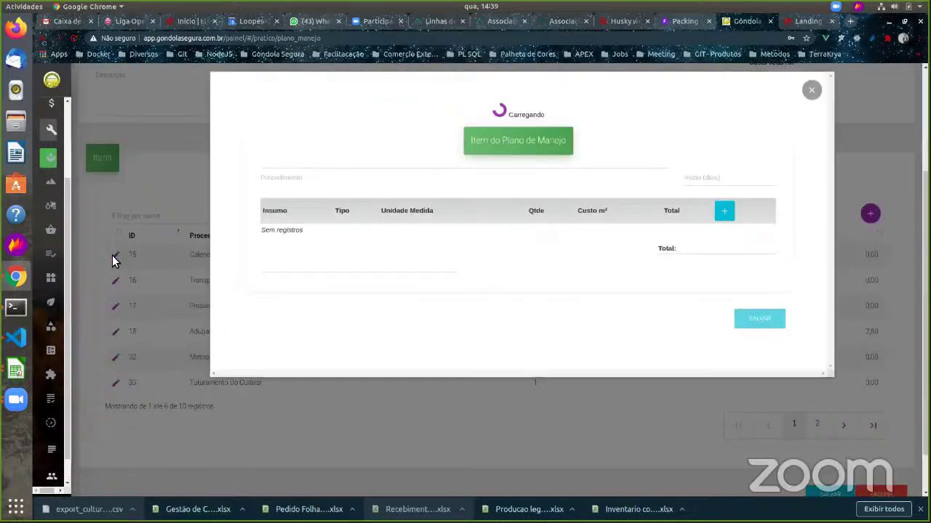
click(724, 193)
click(295, 218)
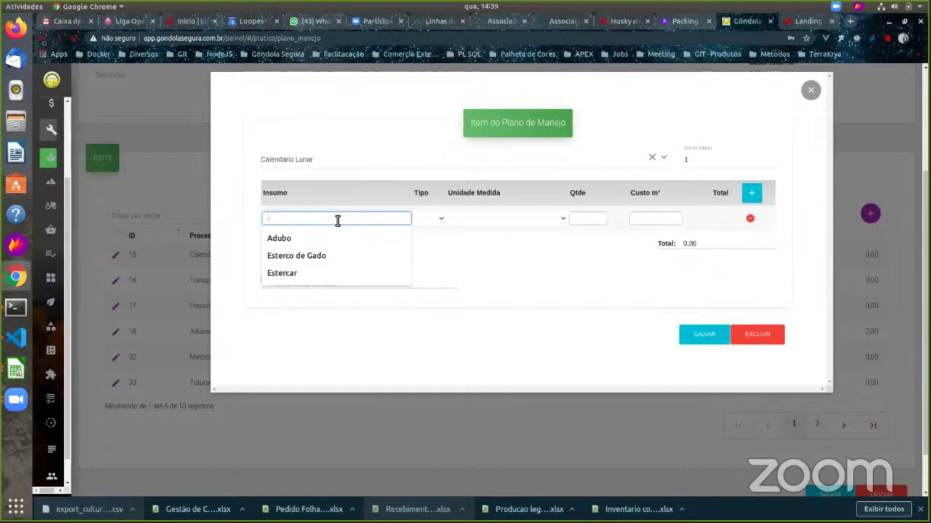
text(Mão de Obra)
key(Tab)
Step: Check the Unidade Medida options, enter quantity 80 for Mão de Obra, and close the item without saving
click(505, 217)
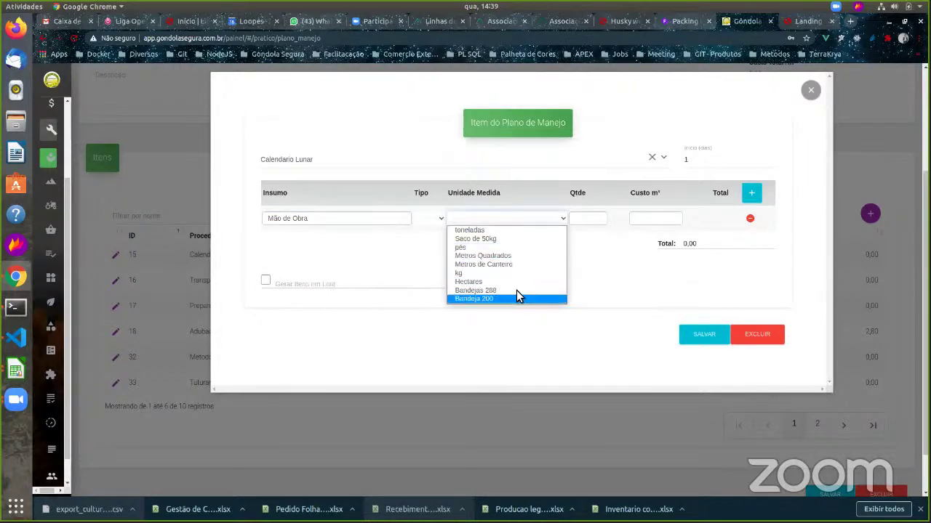
click(592, 219)
click(591, 218)
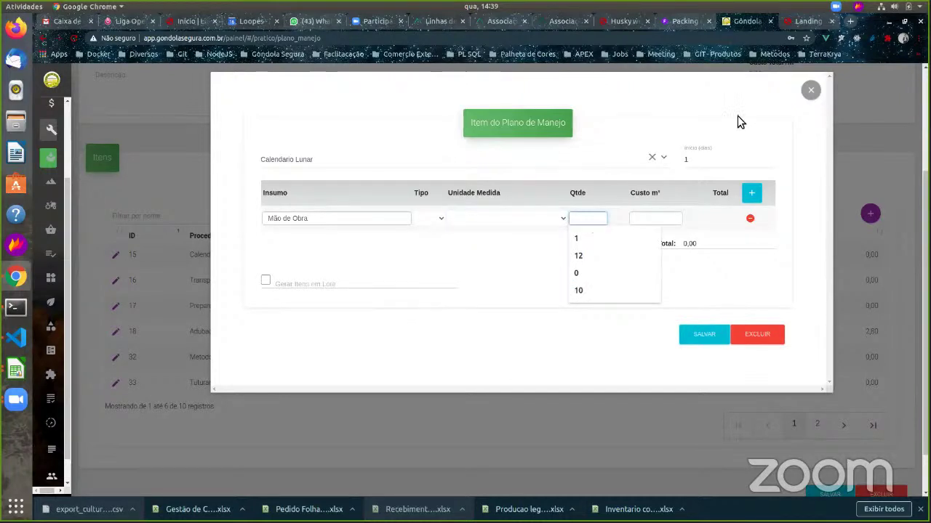
key(Tab)
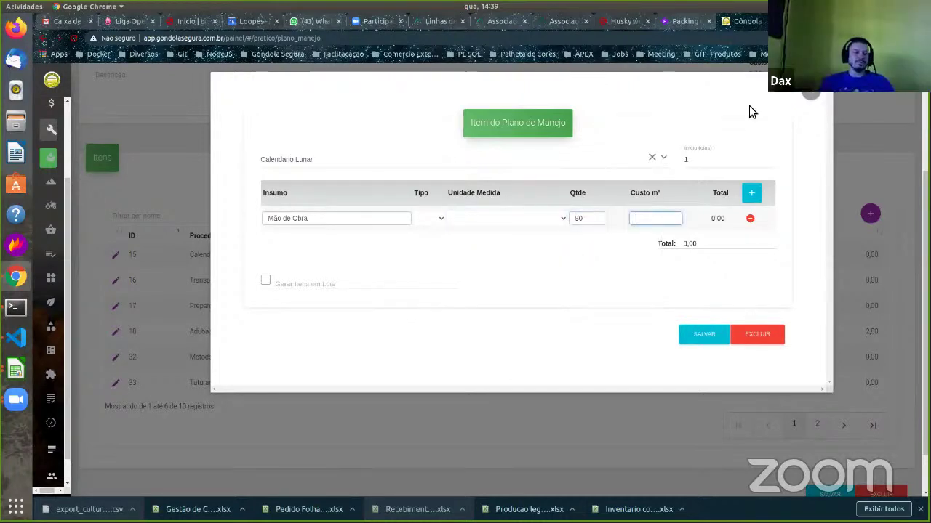
click(811, 90)
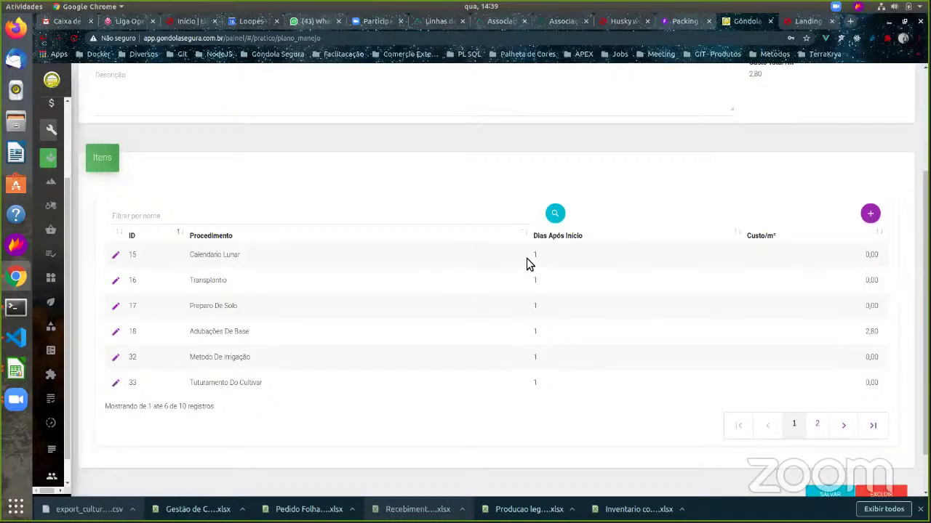
Step: Open the Abobrinha Brasileira crop with ID 2 from the Cultura list
scroll(785, 304, up, 3)
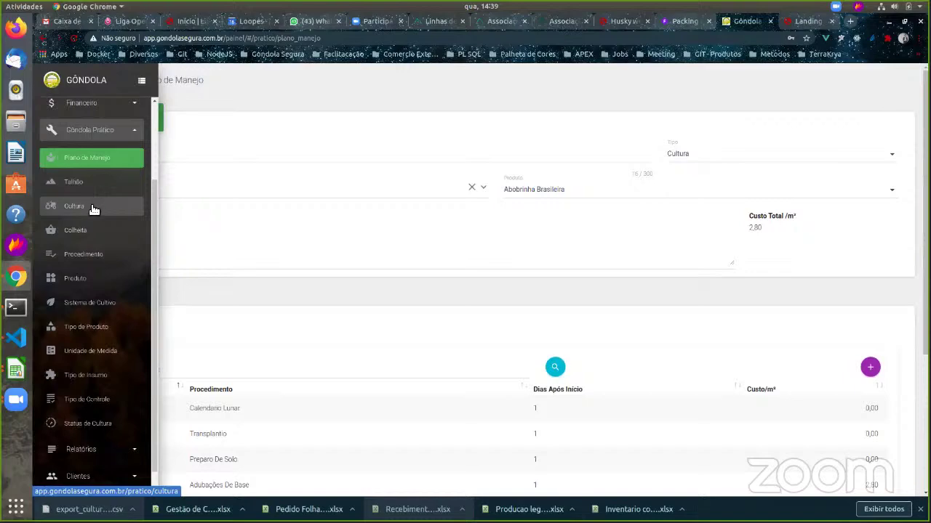
click(93, 209)
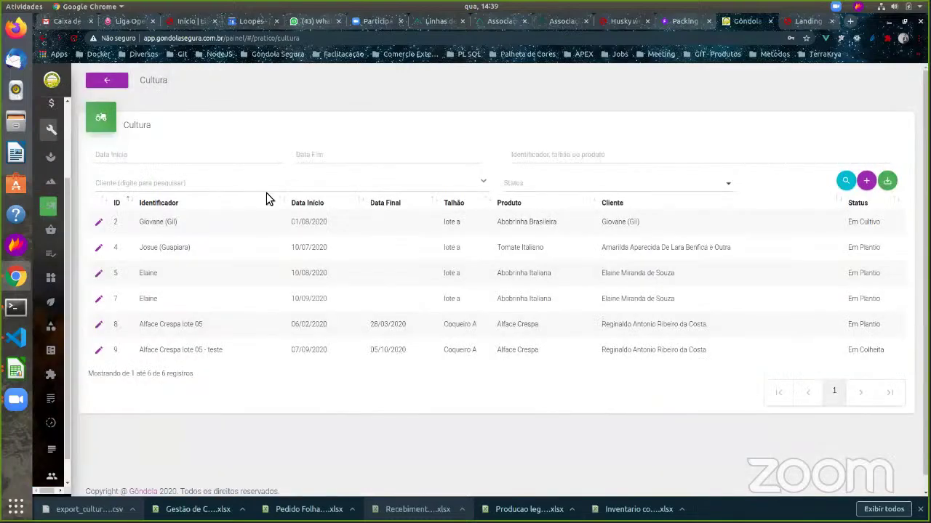
click(100, 222)
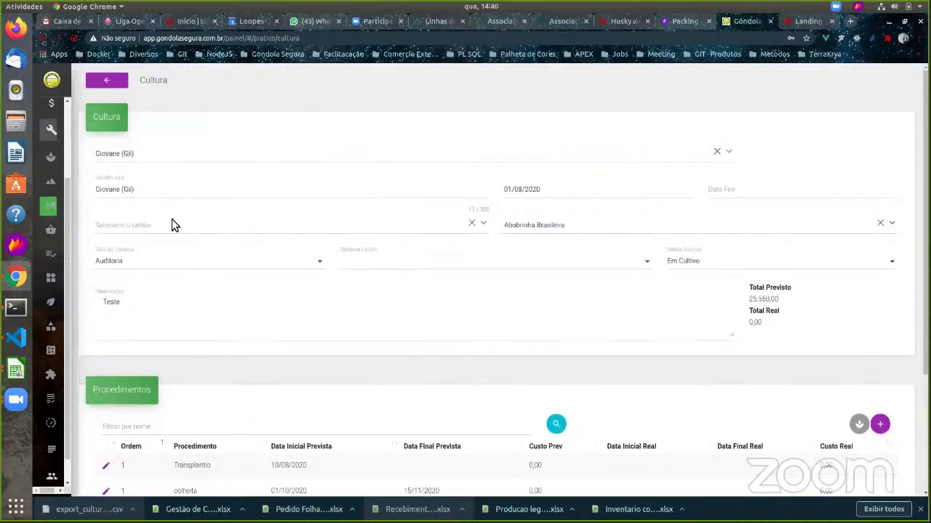
Step: Highlight the crop's Identificador and show the selection list for its talhão
click(242, 191)
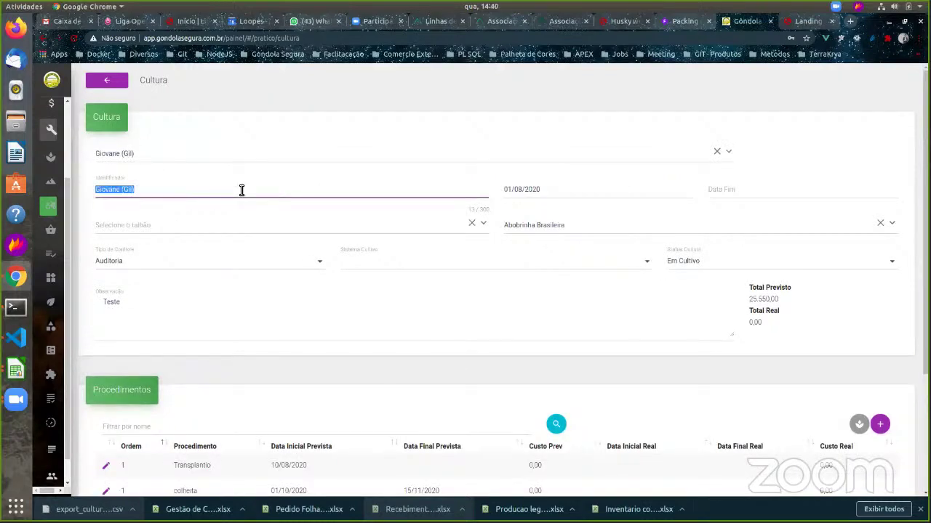
click(242, 191)
triple_click(241, 190)
click(484, 225)
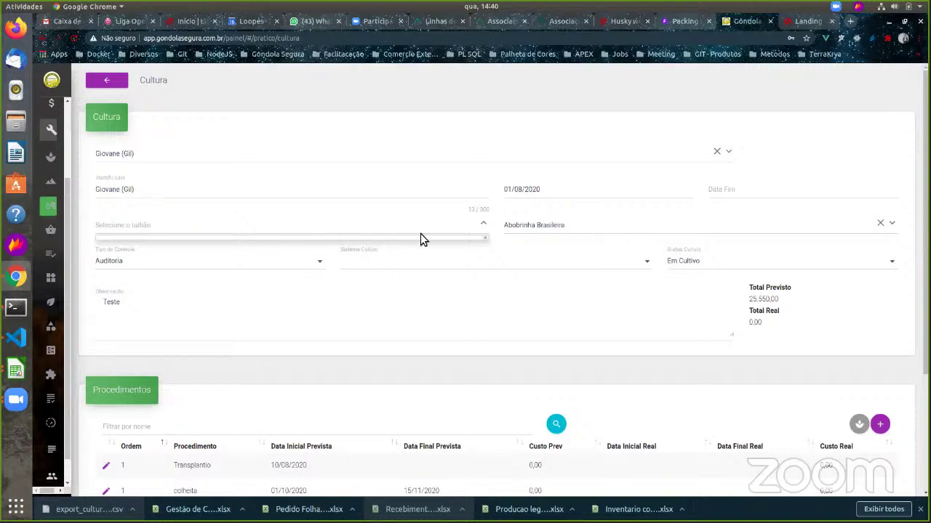
Step: View the management plans available for import into the crop's Procedimentos, highlighting the Abobrinha Brasileira product, and close without importing
scroll(661, 234, down, 2)
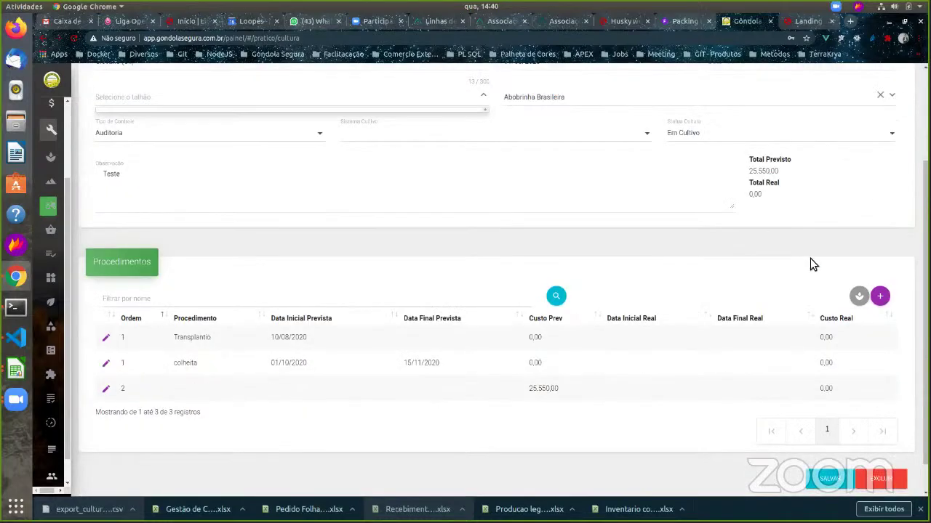
click(860, 296)
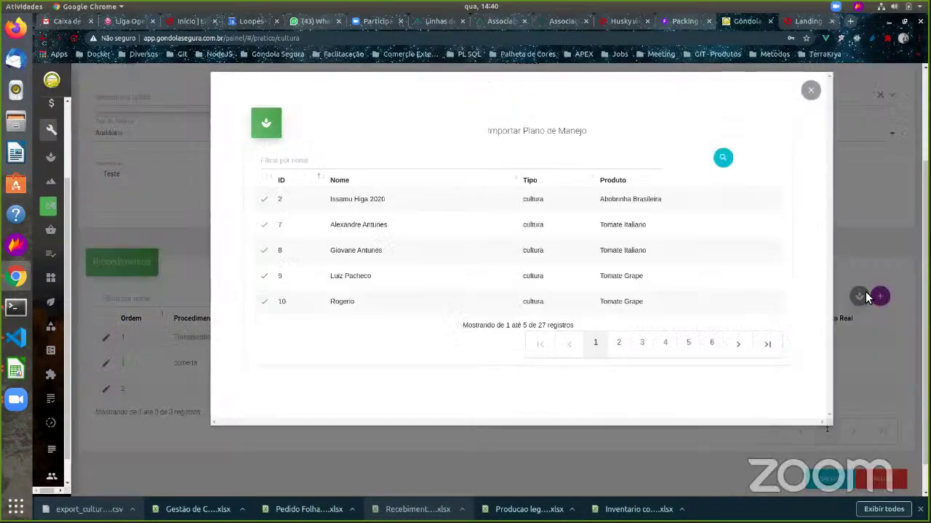
triple_click(629, 201)
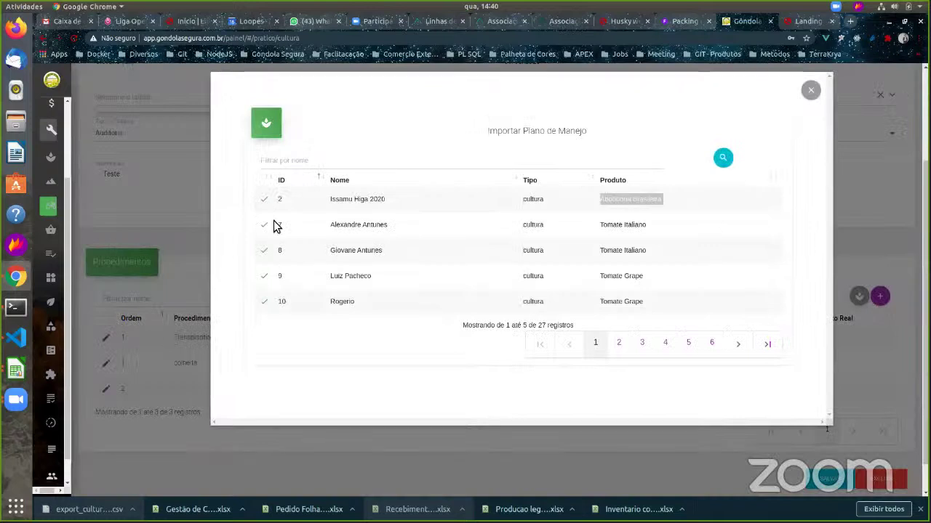
scroll(816, 117, up, 1)
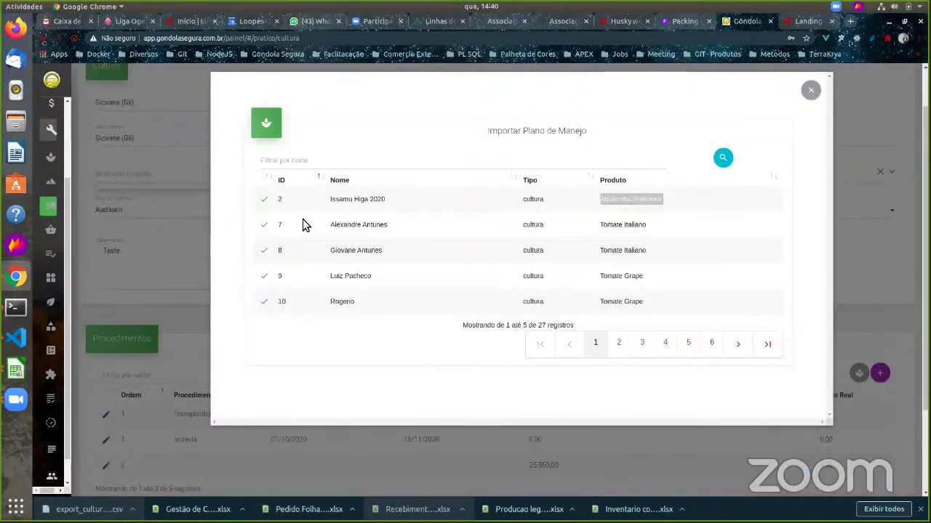
click(810, 91)
Step: Open the crop's Transplantio procedure, point out the Qtde Previsto and Qtde Real fields, and close it without saving
scroll(571, 393, down, 2)
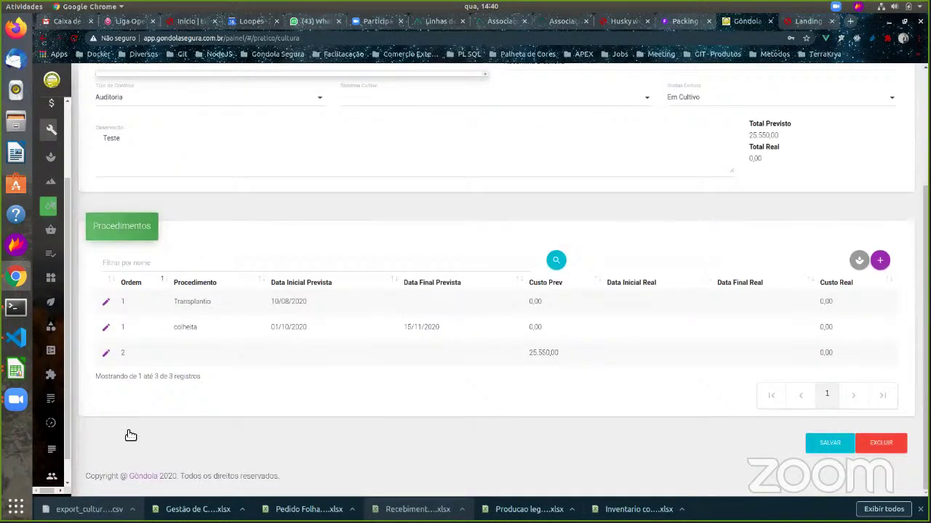
click(107, 303)
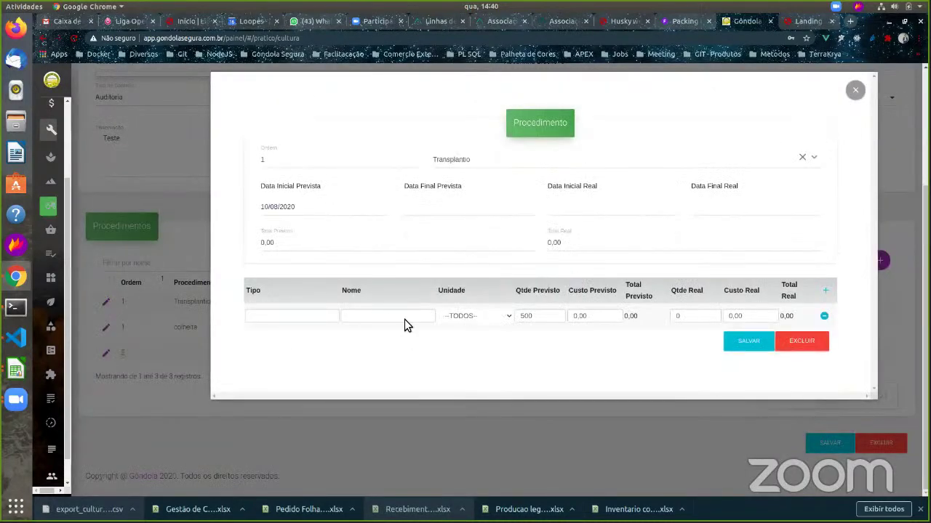
click(555, 317)
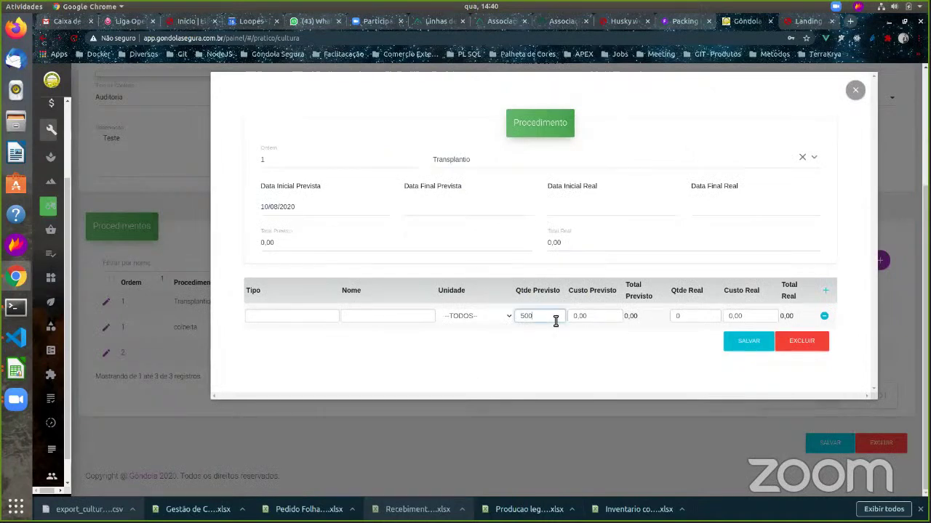
click(694, 315)
scroll(859, 119, up, 2)
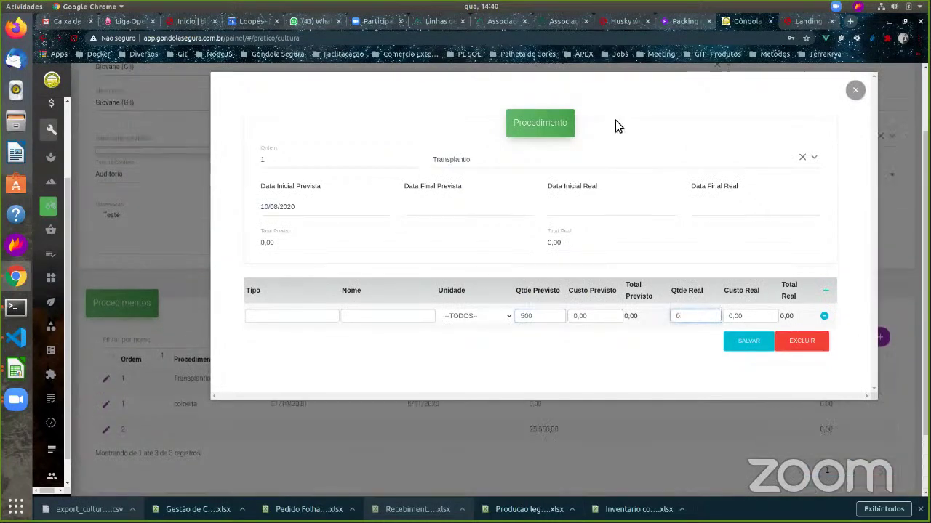
click(889, 193)
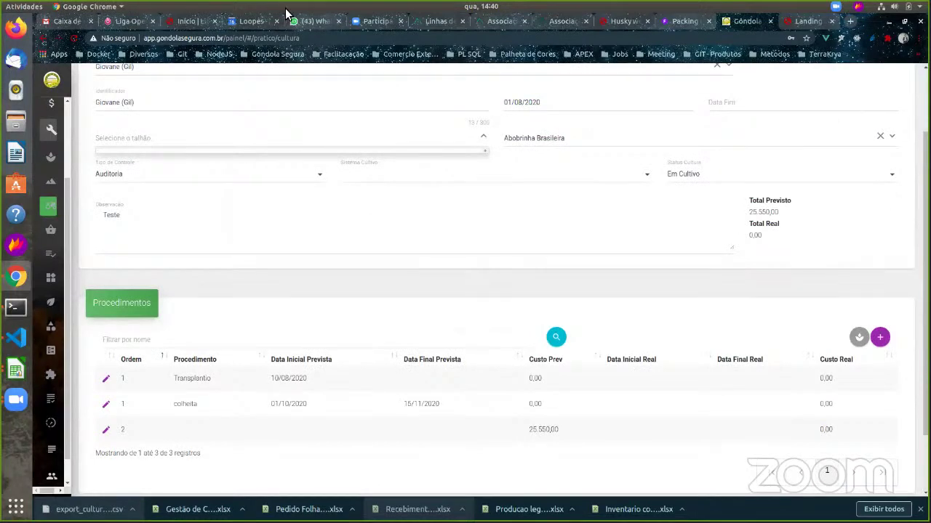
Step: Leave the crop record and return to the Cultura list
mouse_move(77, 224)
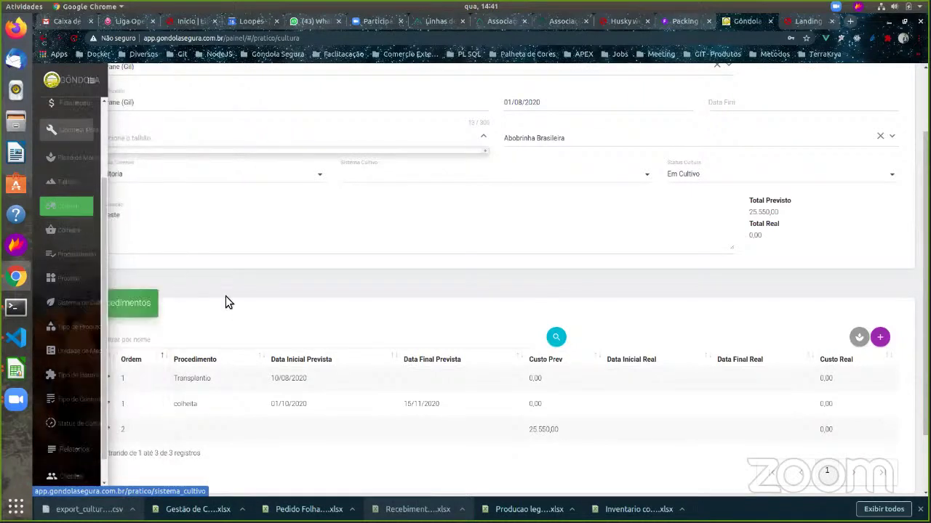
mouse_move(87, 298)
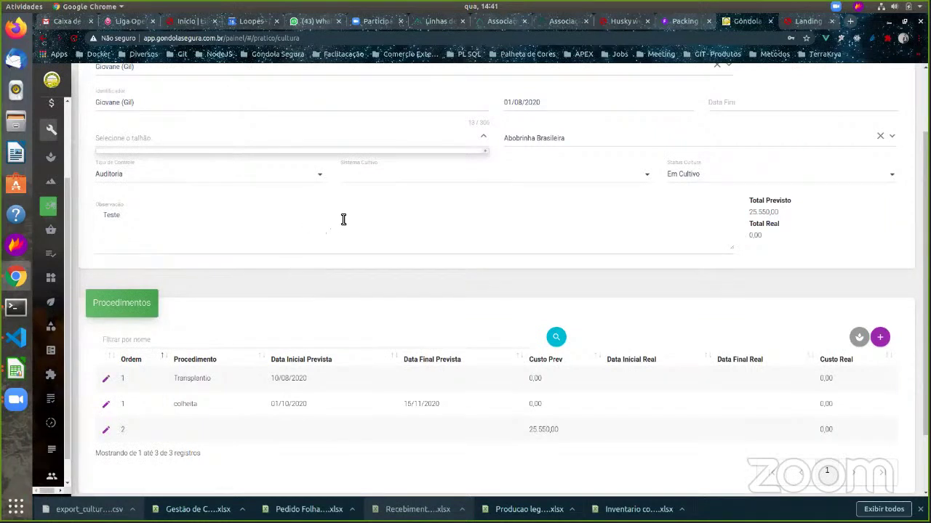
scroll(347, 202, up, 2)
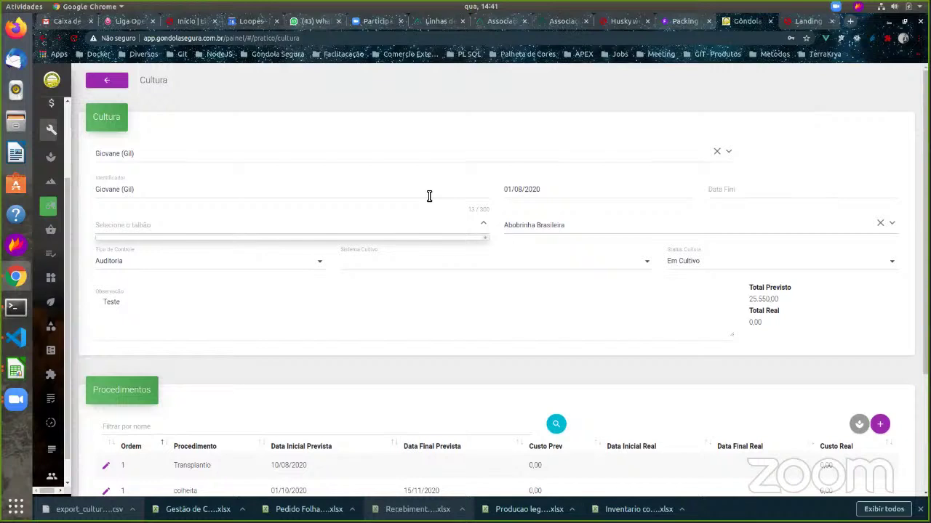
click(119, 80)
click(136, 80)
click(112, 85)
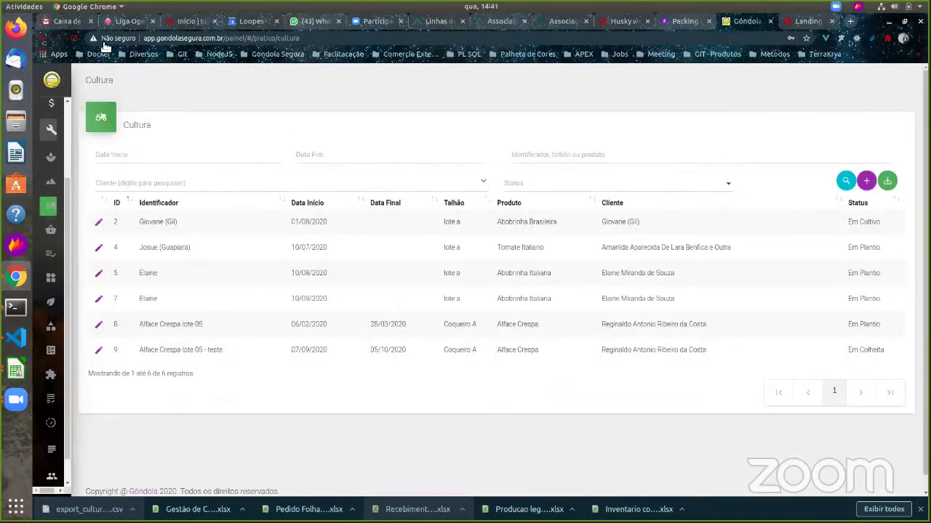
Step: Log out of the current account
mouse_move(80, 104)
scroll(80, 104, up, 3)
click(92, 119)
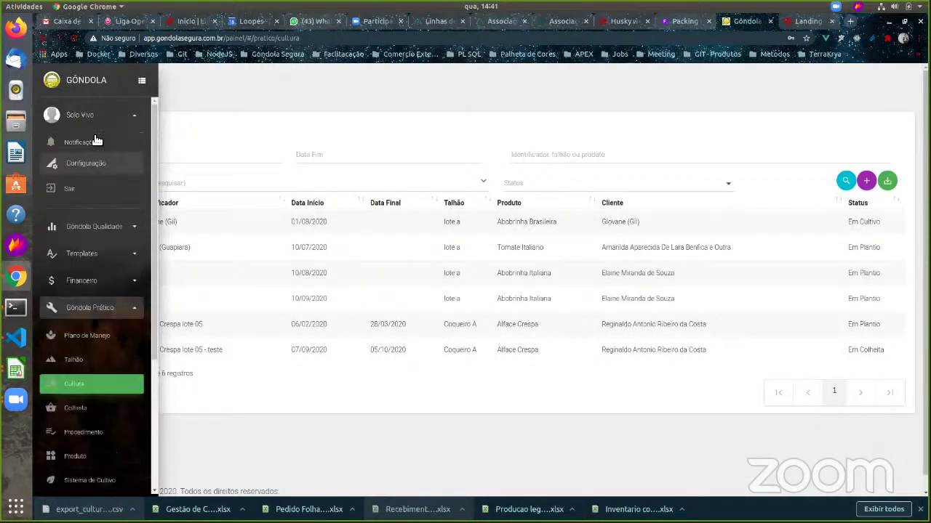
click(74, 191)
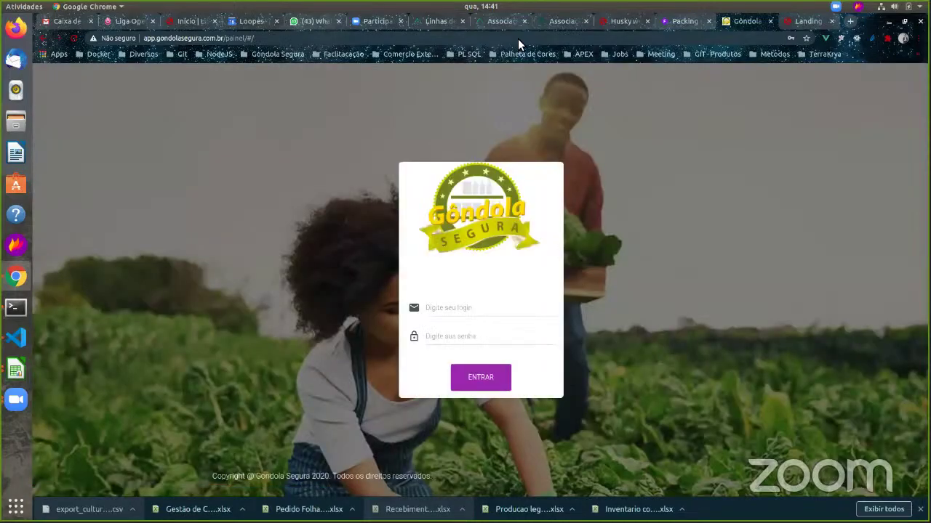